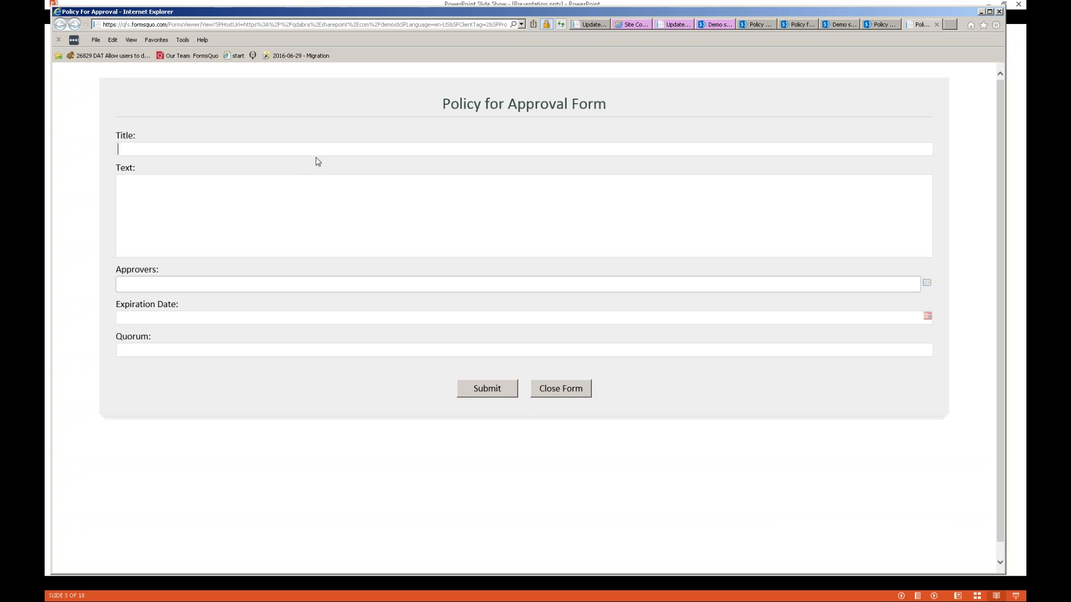
Step: Enter "Continuous Improvement of Solutions" as the policy title
type("Form")
key("ctrl+a")
type("Continuu")
type("us Imrpo")
key("BackSpace")
key("BackSpace")
key("BackSpace")
type("provement of Solutions")
Step: Enter the policy text "Every two weeks, resources must engage customers to make sure their processes are improving and if not, do something useful."
key("Tab")
type("Every")
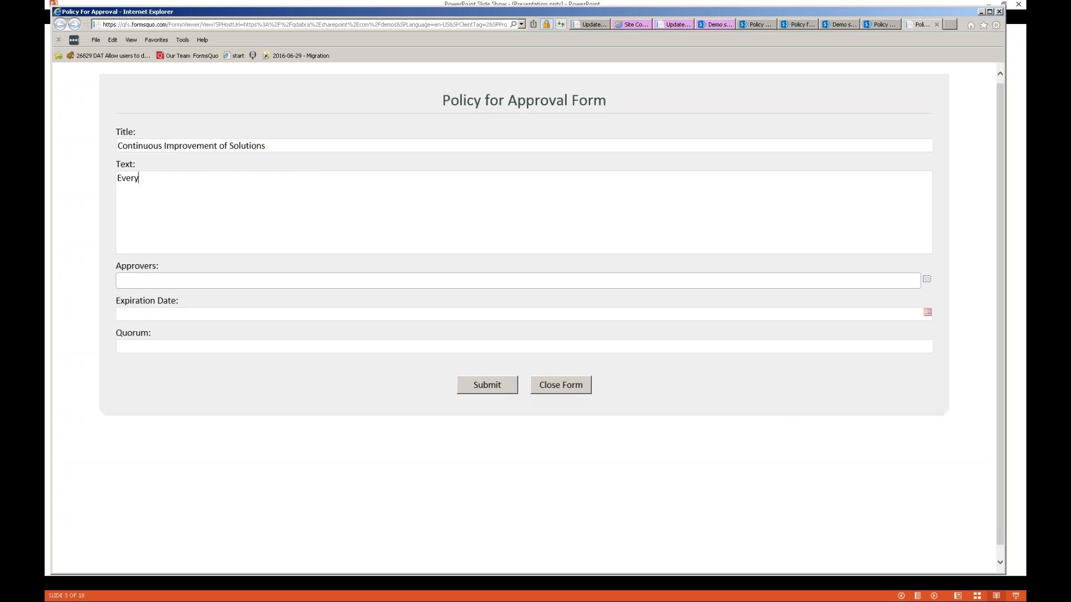
type(" two weeks, resources must engage ")
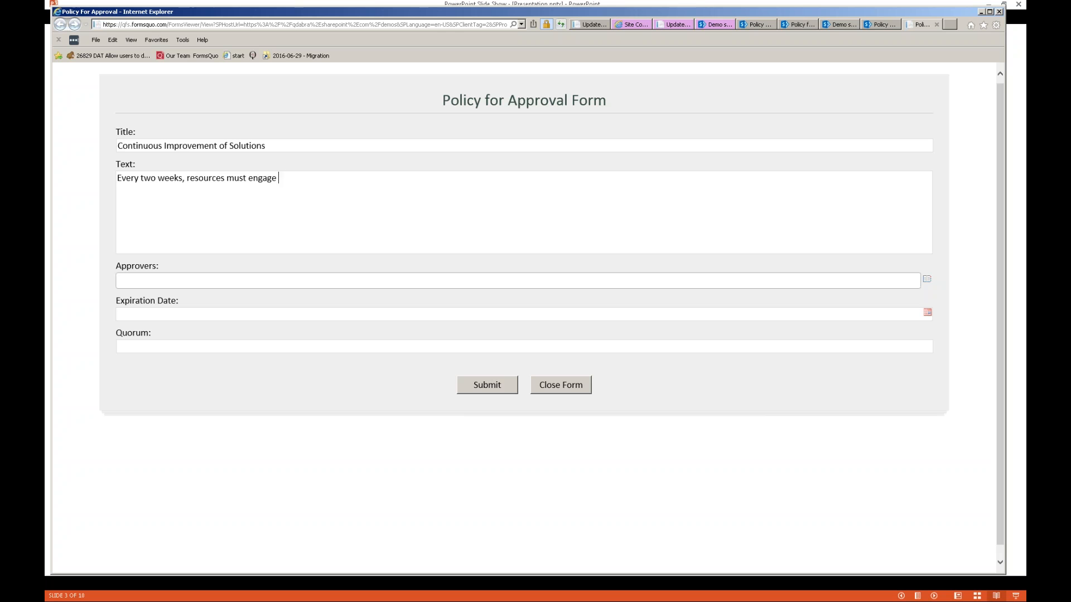
type("customers to make sure they")
type("r processes are improving and if not, do something useful.")
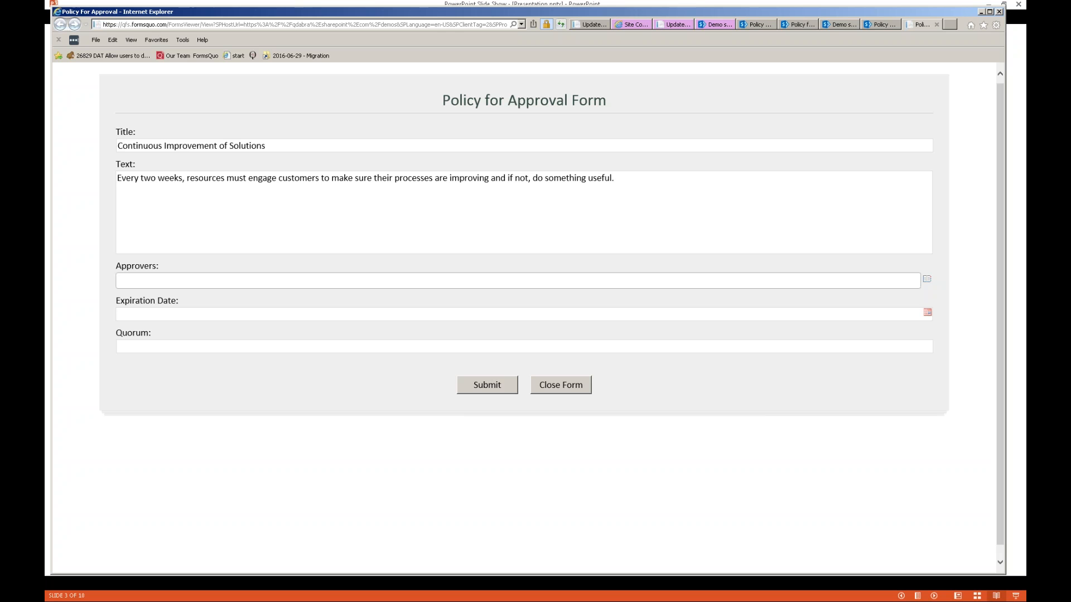
Step: Open the person picker for the approvers, search the tenant by a person's first name and choose the matching user
left_click(927, 280)
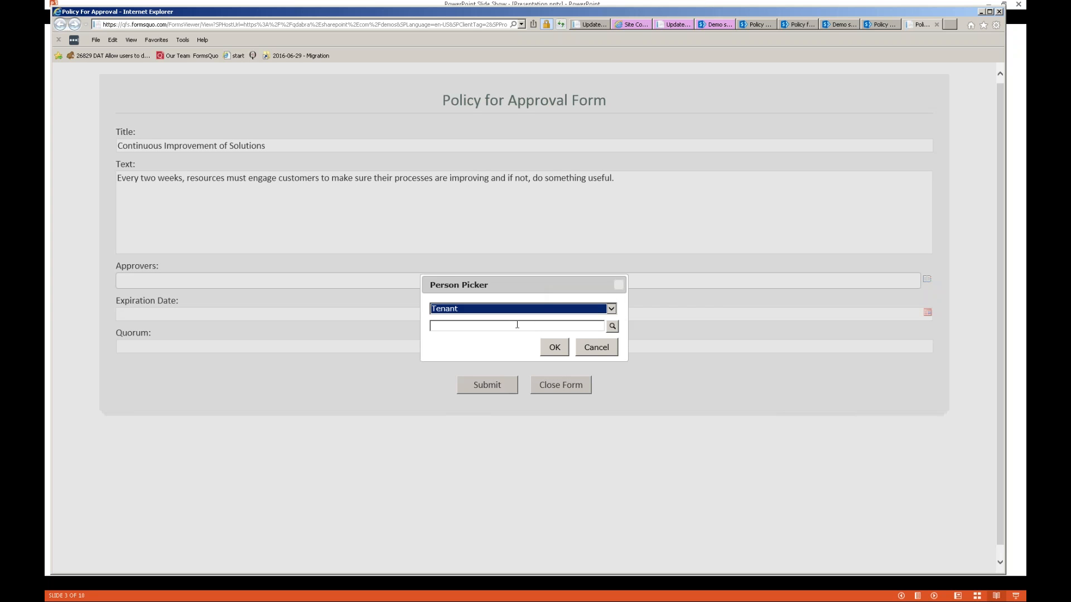
left_click(517, 325)
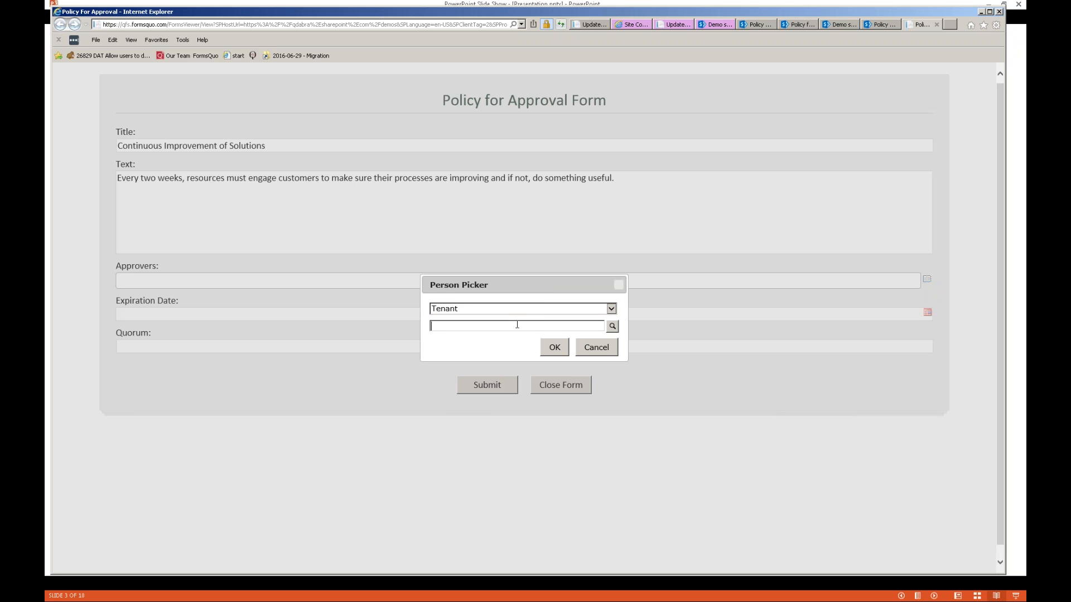
type("Patrick")
left_click(612, 326)
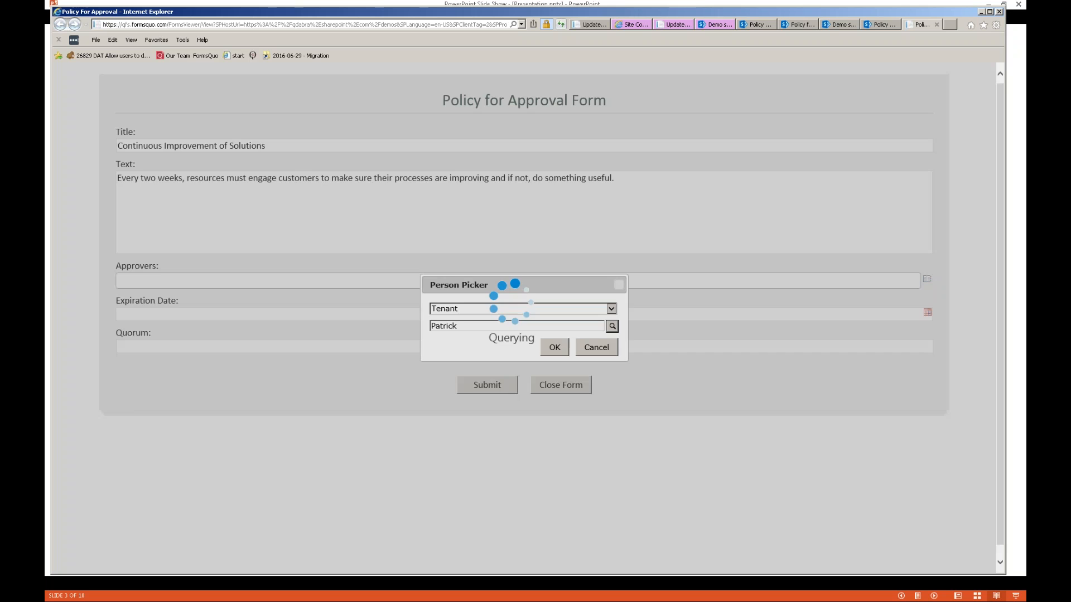
left_click(497, 362)
left_click(479, 383)
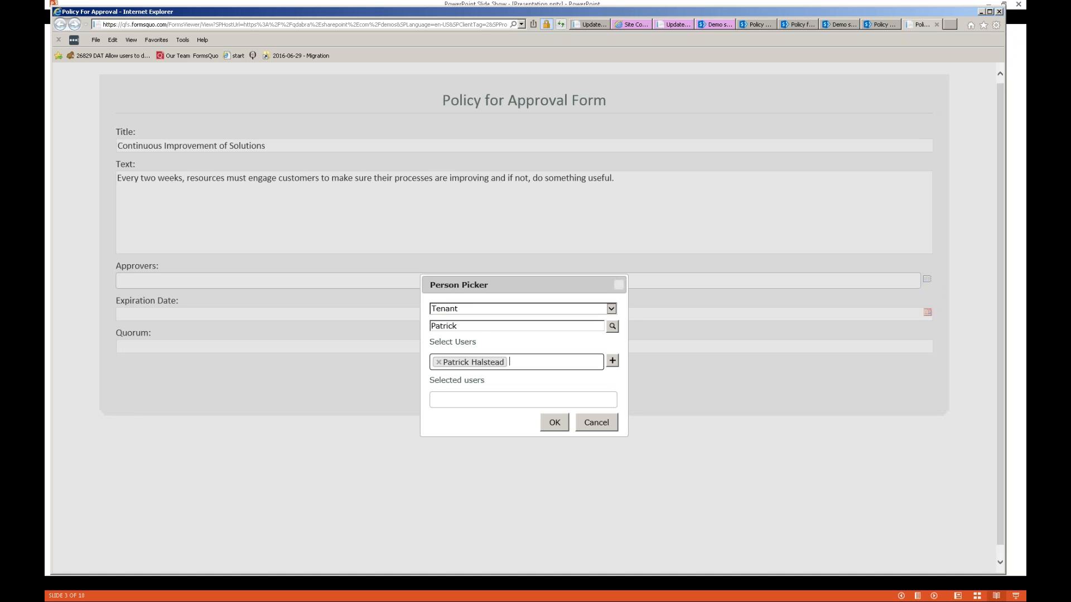
Step: Search the tenant for a different person by first name and add the matching user to the selected users
double_click(487, 328)
type("Ailmel")
key("Tab")
key("Return")
left_click(515, 361)
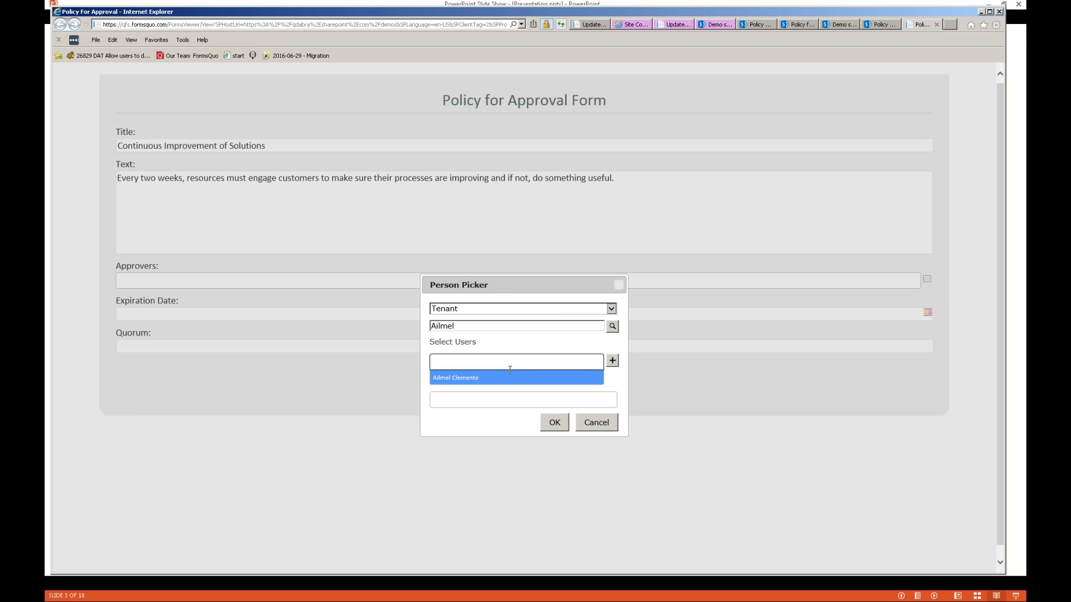
left_click(508, 380)
left_click(612, 361)
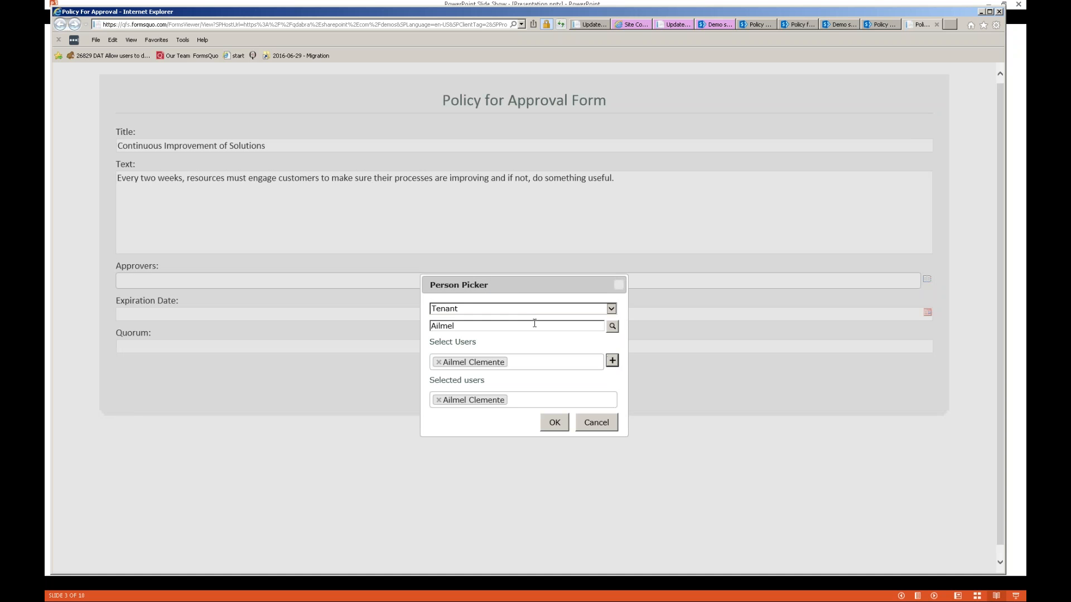
Step: Search again for the person looked up first and add the match as the second selected user
double_click(534, 323)
type("Patrick")
left_click(612, 325)
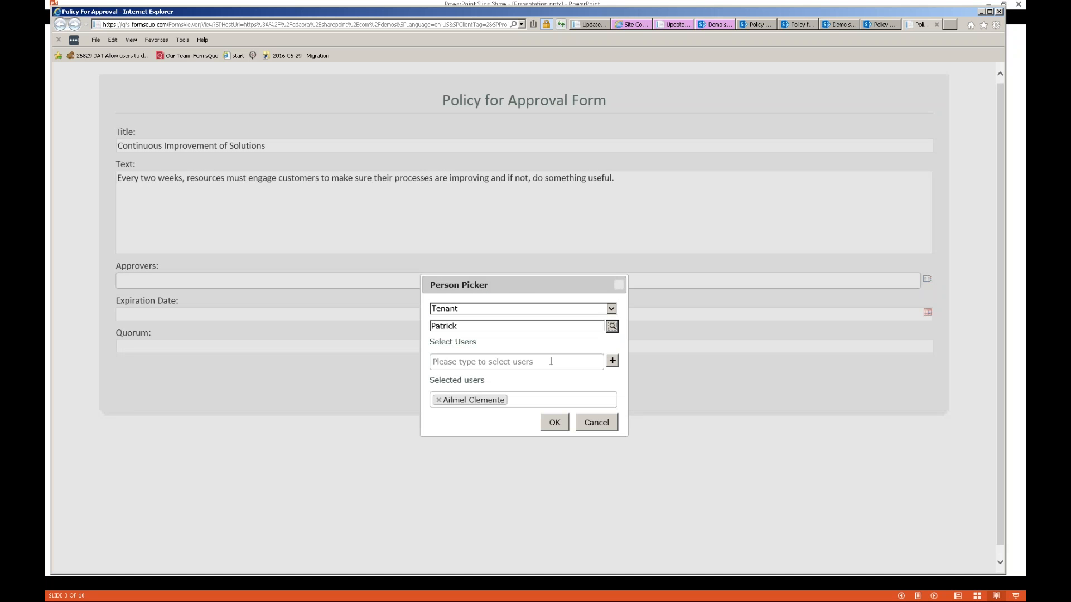
left_click(550, 361)
left_click(519, 377)
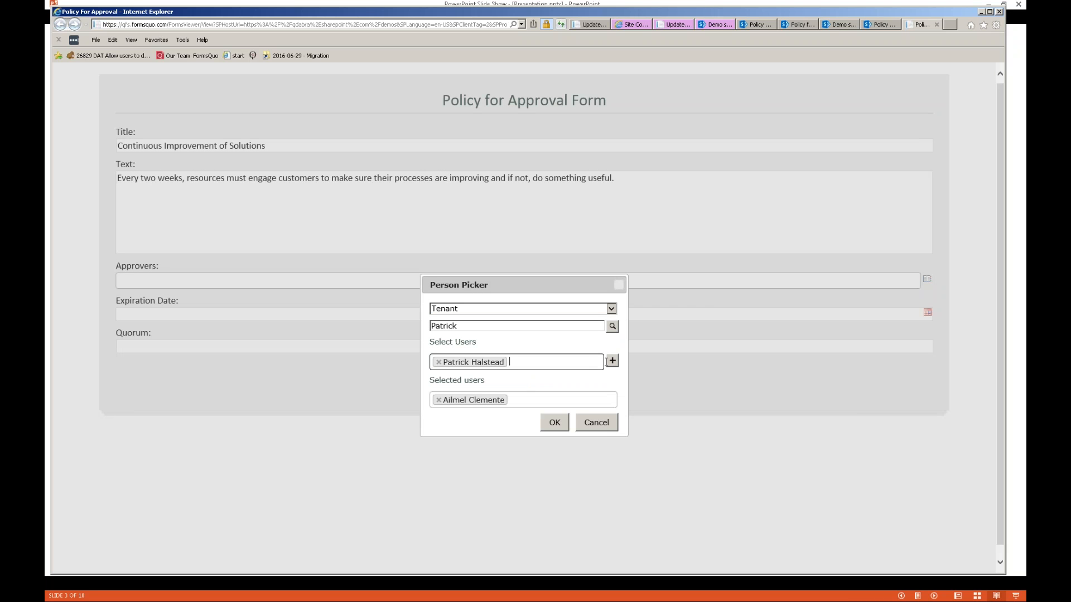
left_click(612, 361)
Step: Find a third person by first name, add the match to the selected users and accept the approver selection
double_click(498, 326)
type("Don")
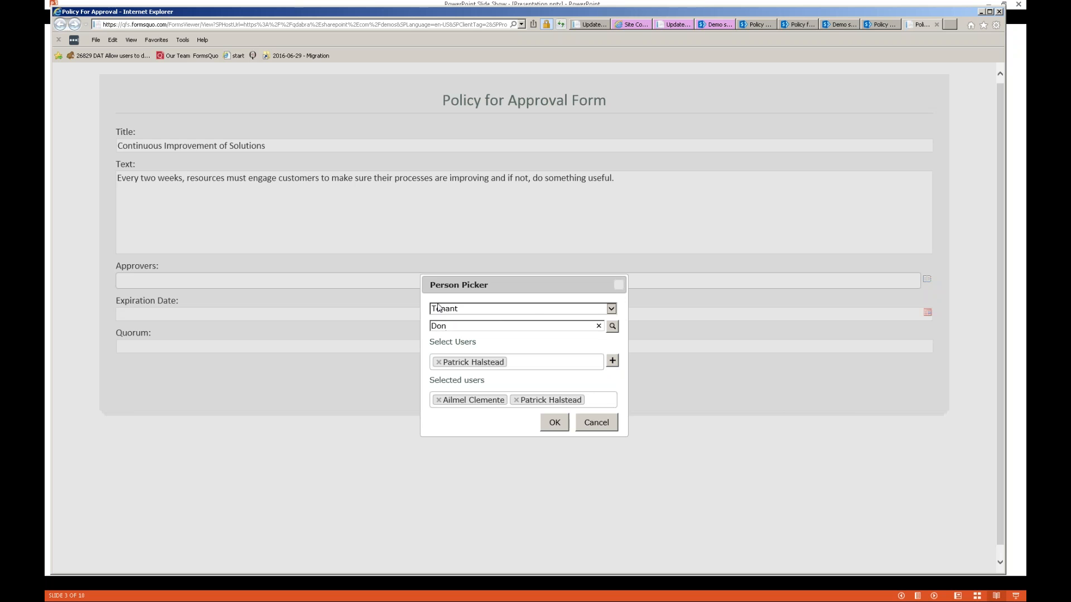
left_click(613, 326)
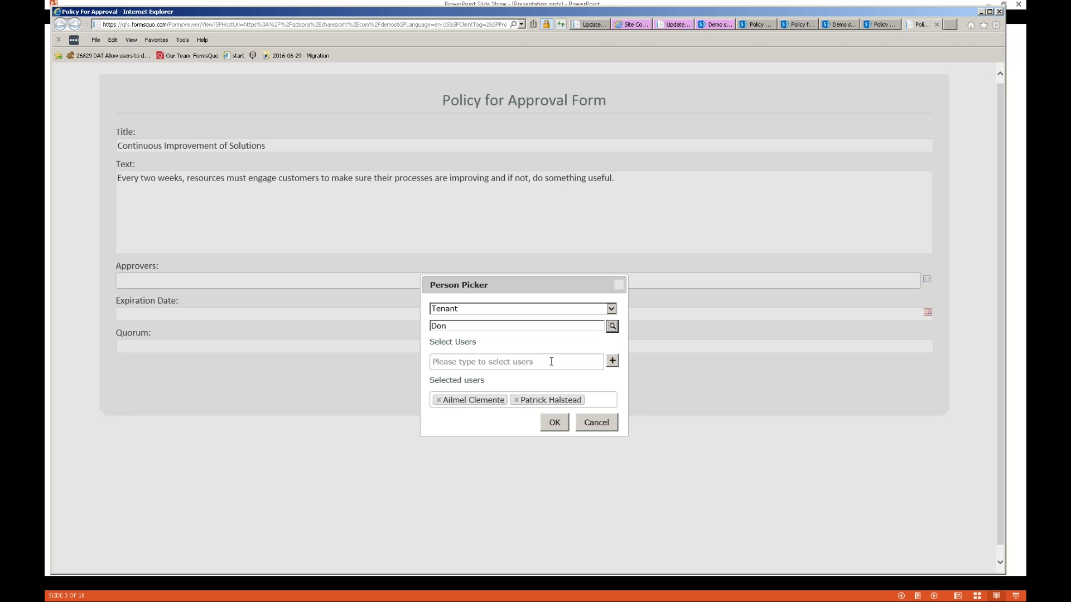
left_click(548, 361)
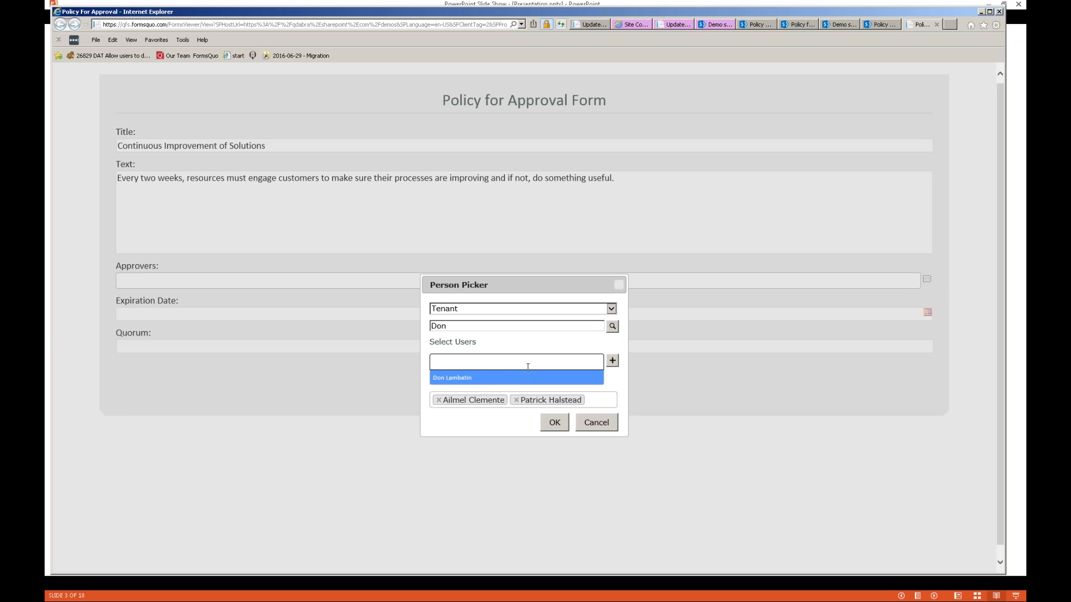
left_click(508, 378)
left_click(613, 360)
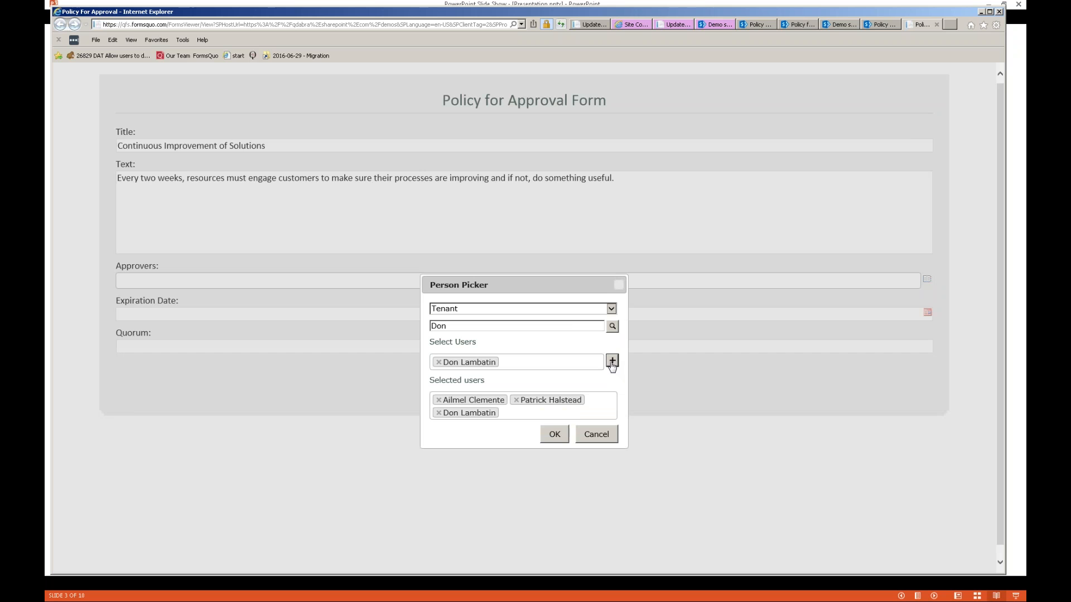
left_click(555, 436)
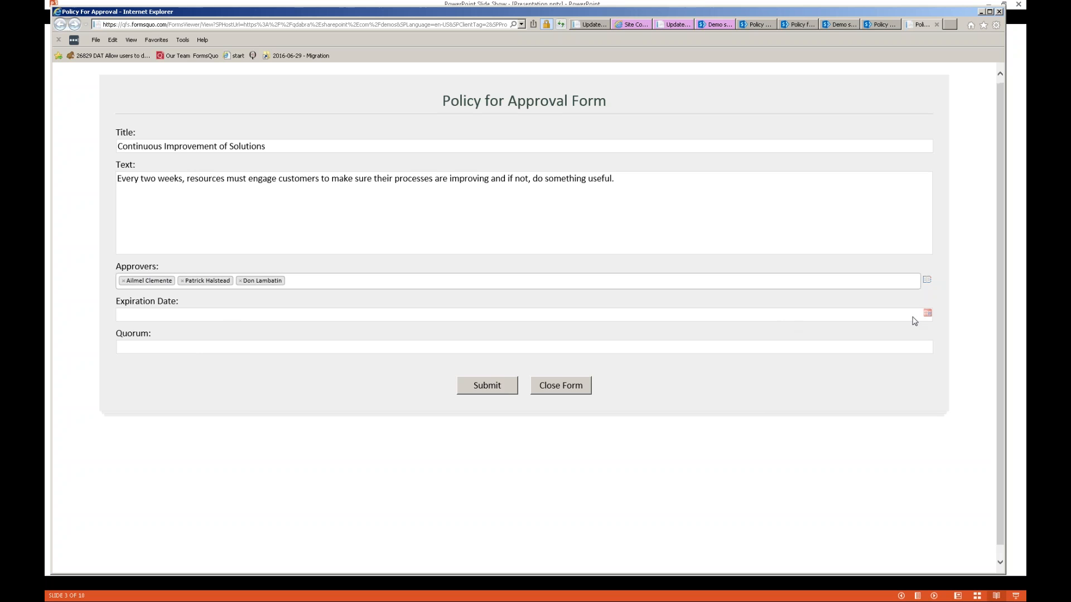
Step: Set the expiration date to 2017-05-12 and the quorum to 2
left_click(932, 316)
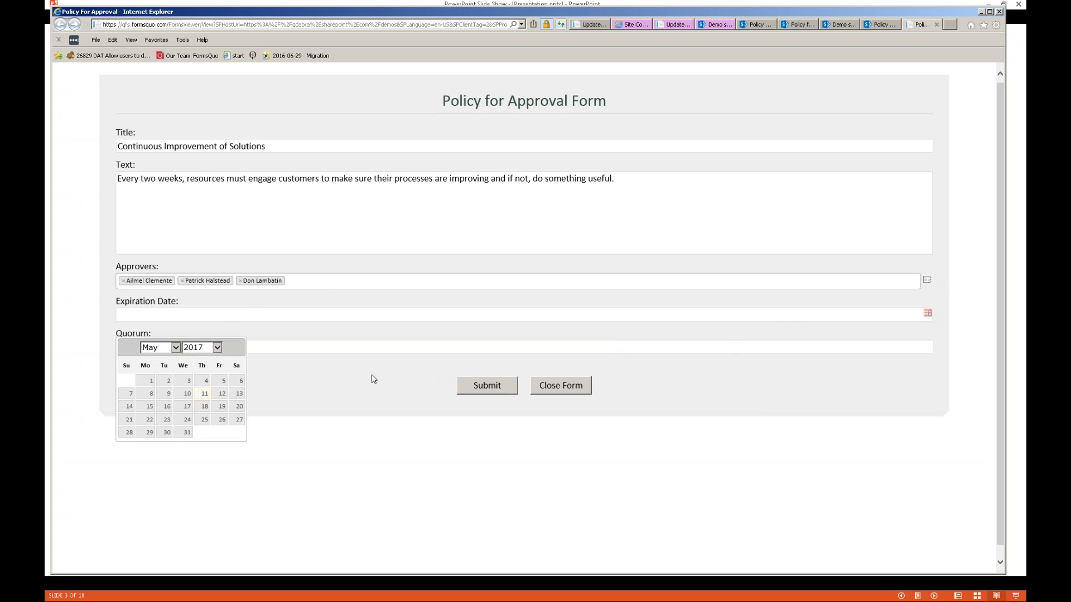
left_click(228, 397)
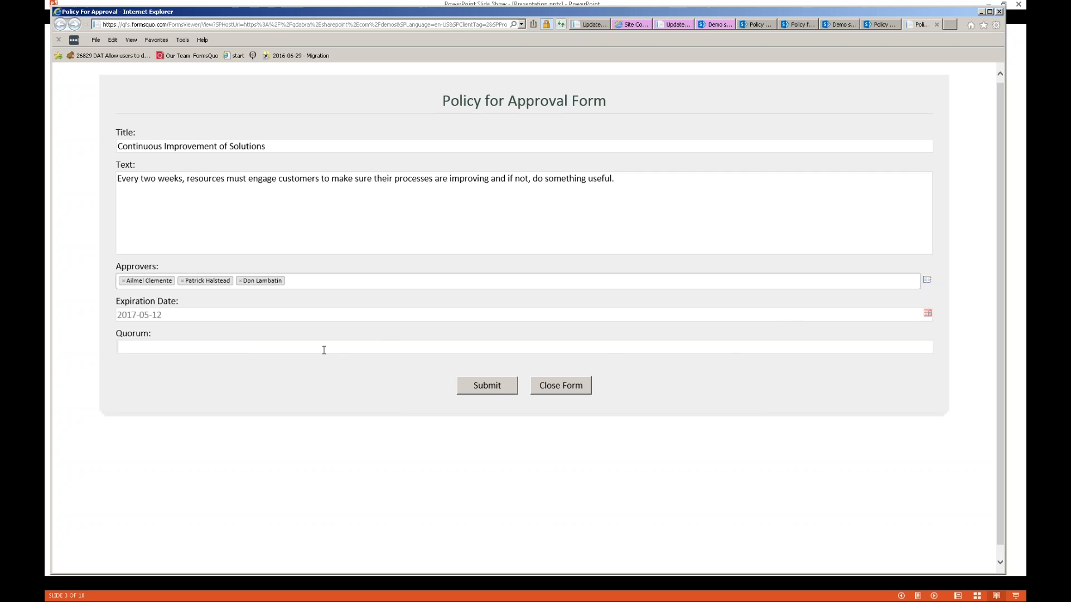
type("2")
Step: Submit the policy for approval and close the form
left_click(500, 389)
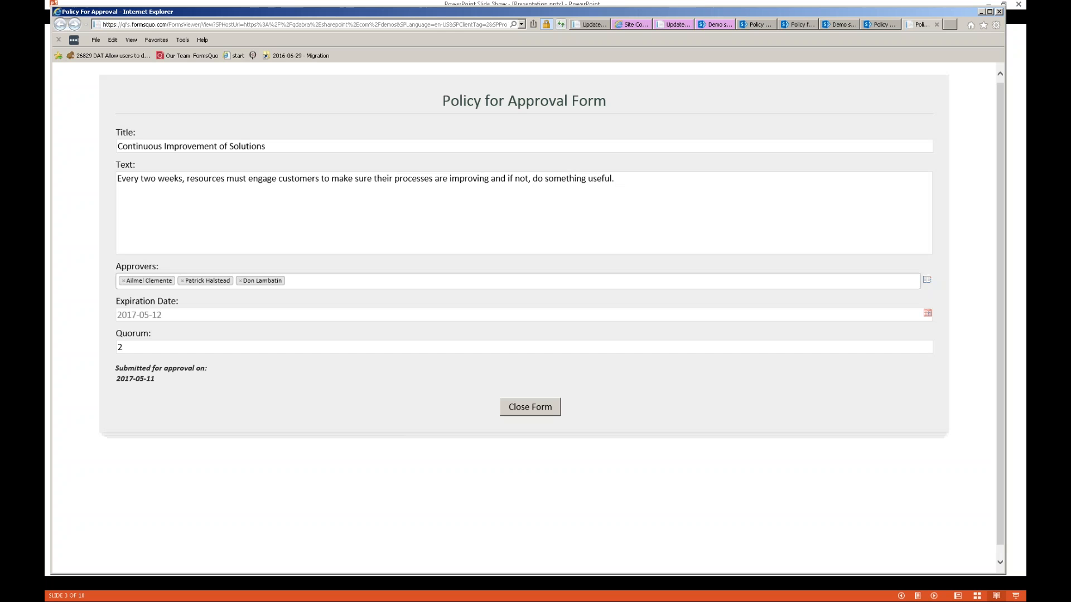
left_click(543, 410)
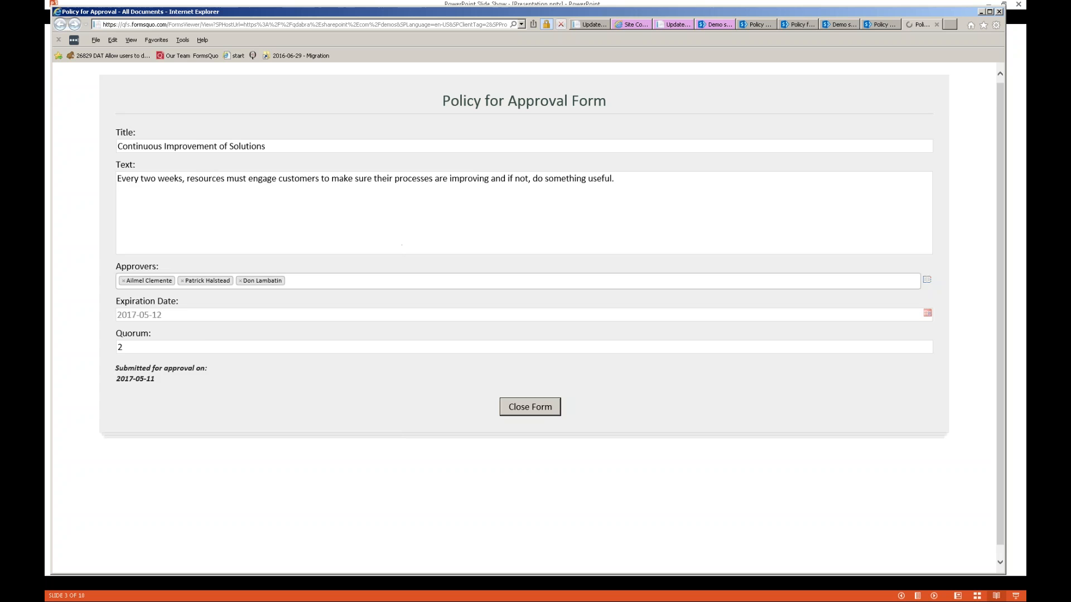
Step: Switch to the Policy for Approval form design in InfoPath and examine the fields bound to its expiration, approvers, quorum and text controls
key("alt+Tab")
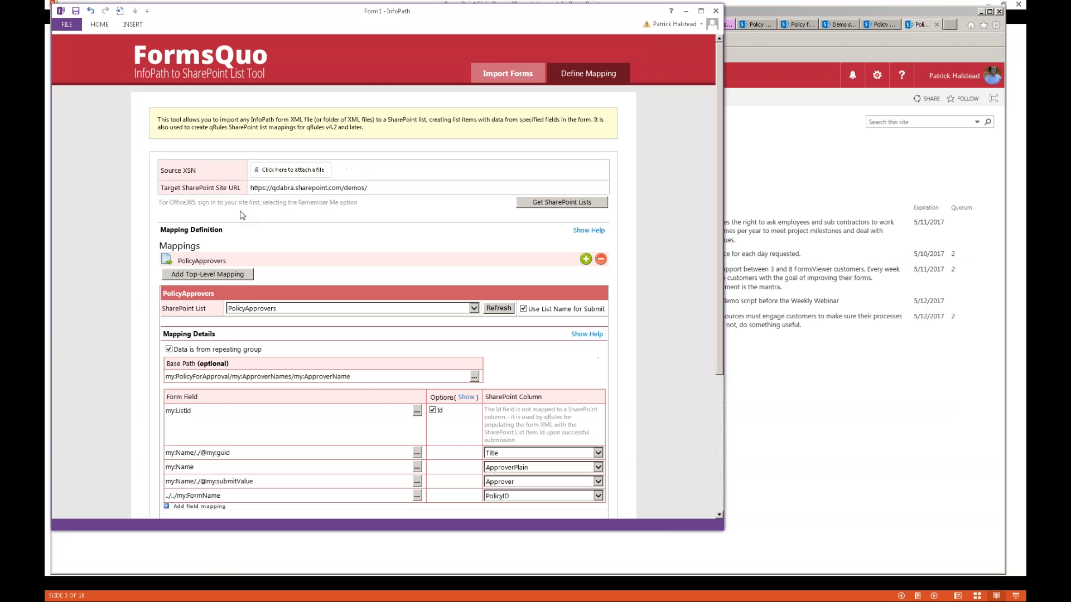
key("alt+Tab")
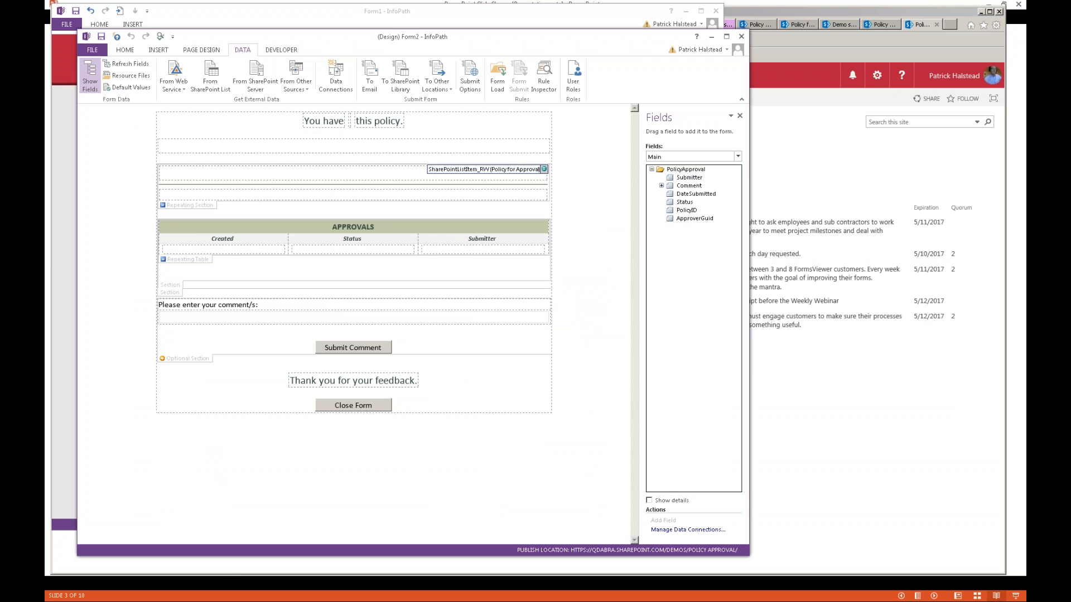
key("alt+Tab")
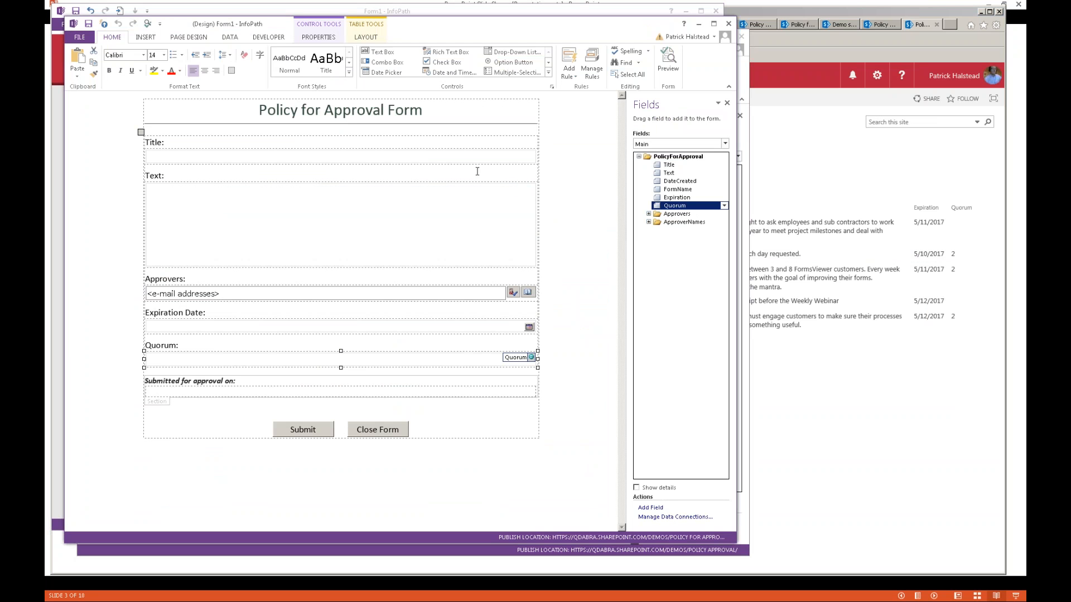
left_click(299, 327)
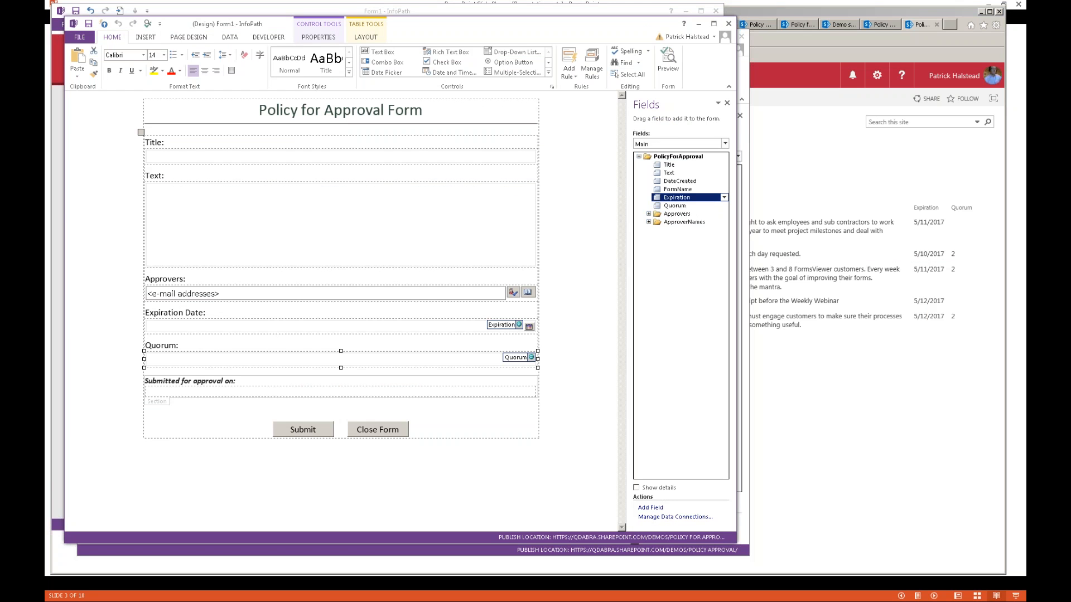
left_click(299, 299)
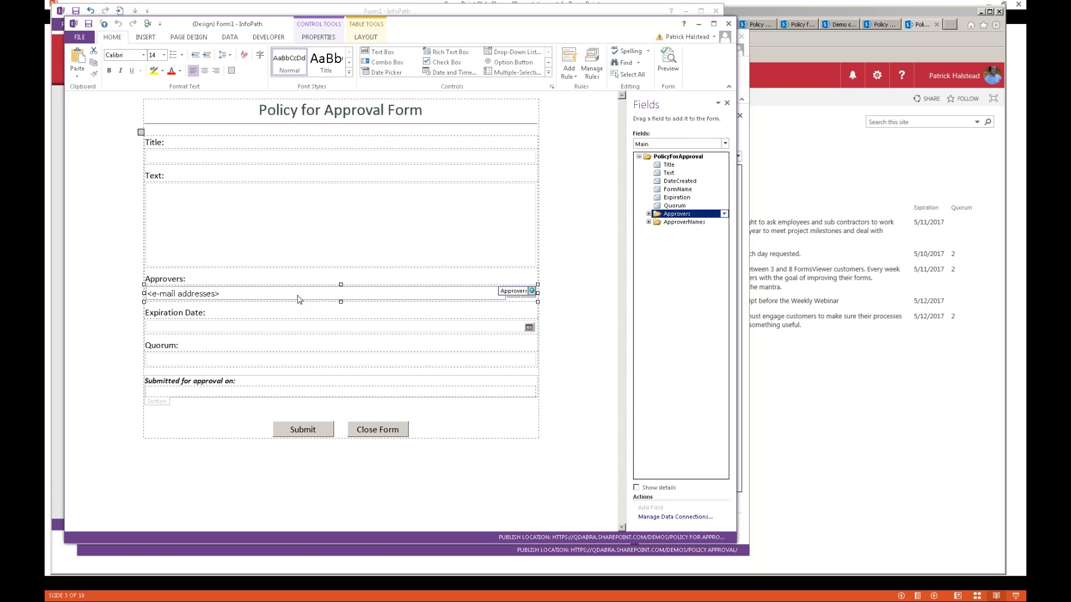
left_click(247, 332)
left_click(242, 361)
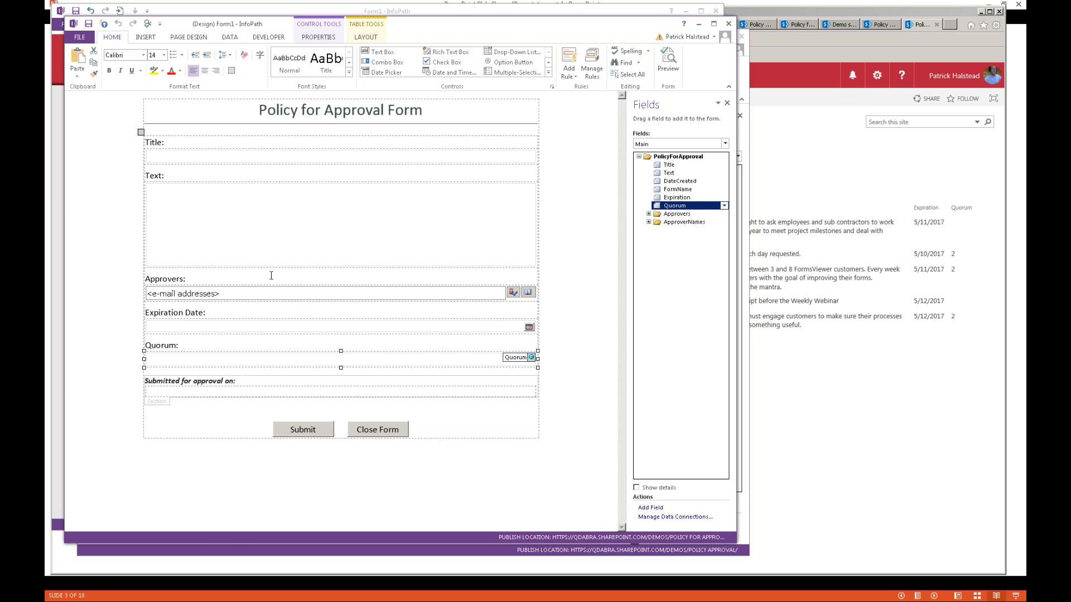
left_click(198, 224)
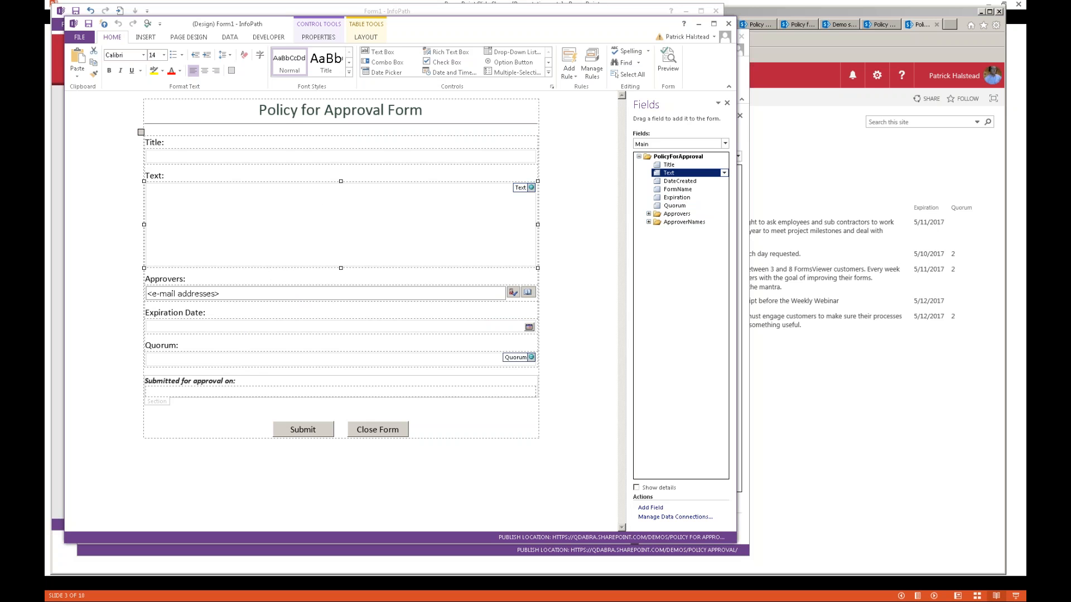
Step: Show the Submit button's rules in a widened window and inspect the Command value set by its Submit rule
left_click(331, 431)
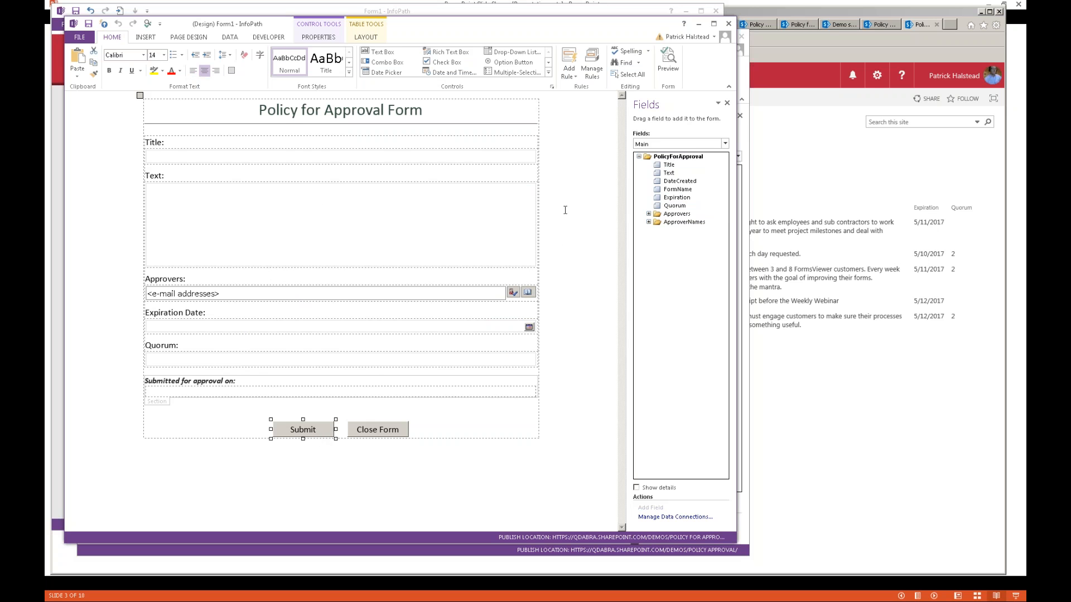
left_click(594, 63)
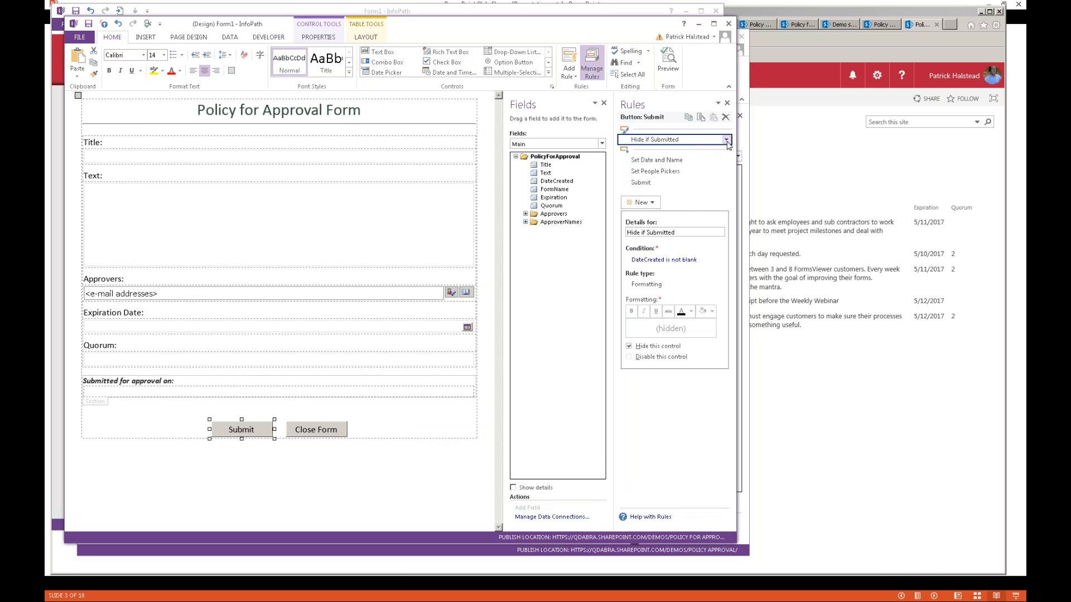
left_click_drag(737, 139, 782, 140)
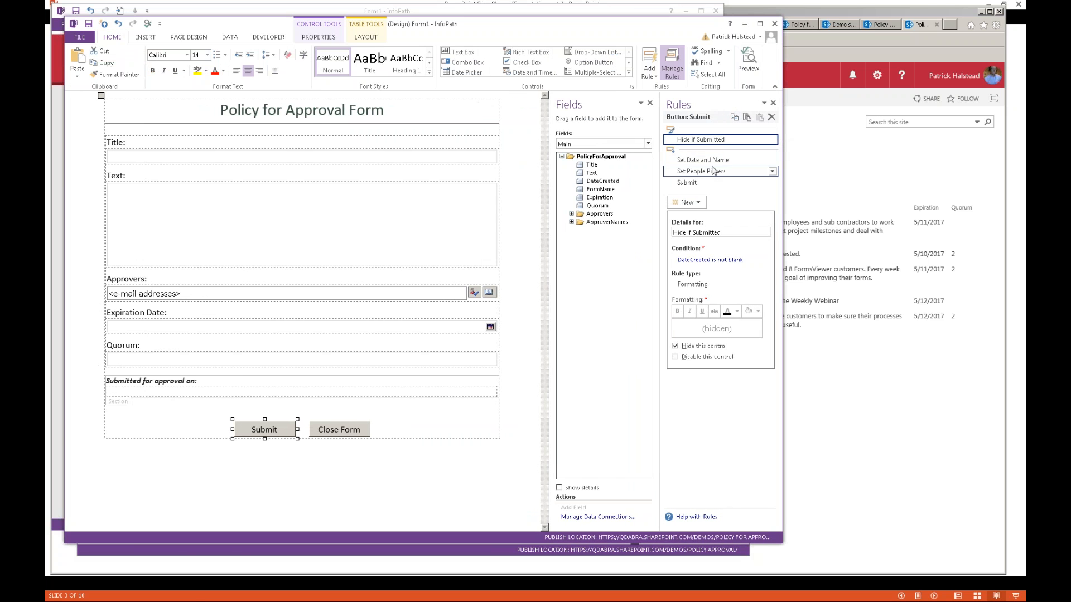
left_click(703, 183)
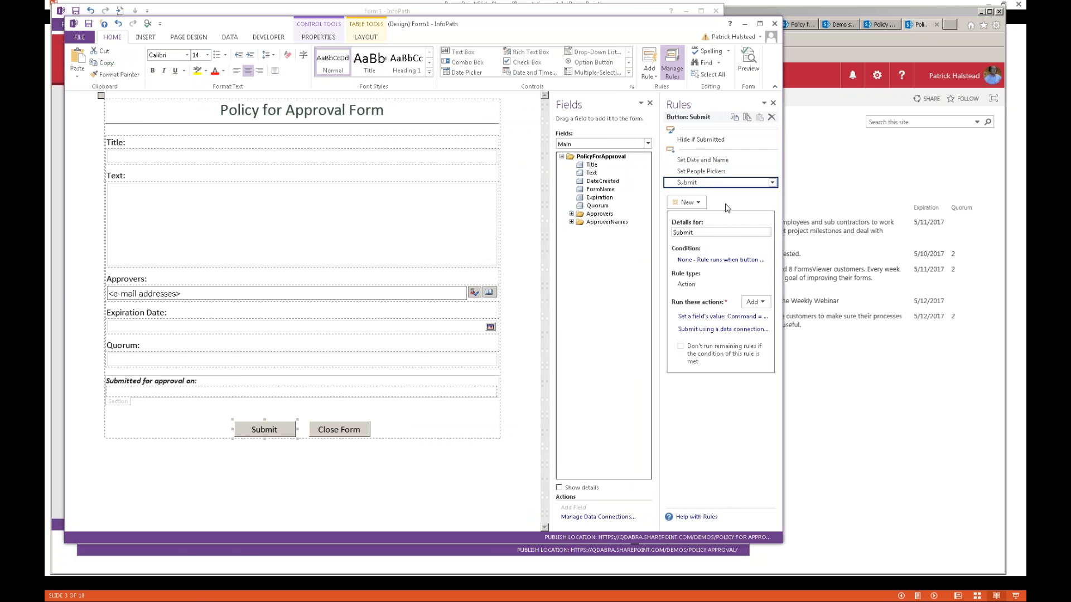
left_click(722, 317)
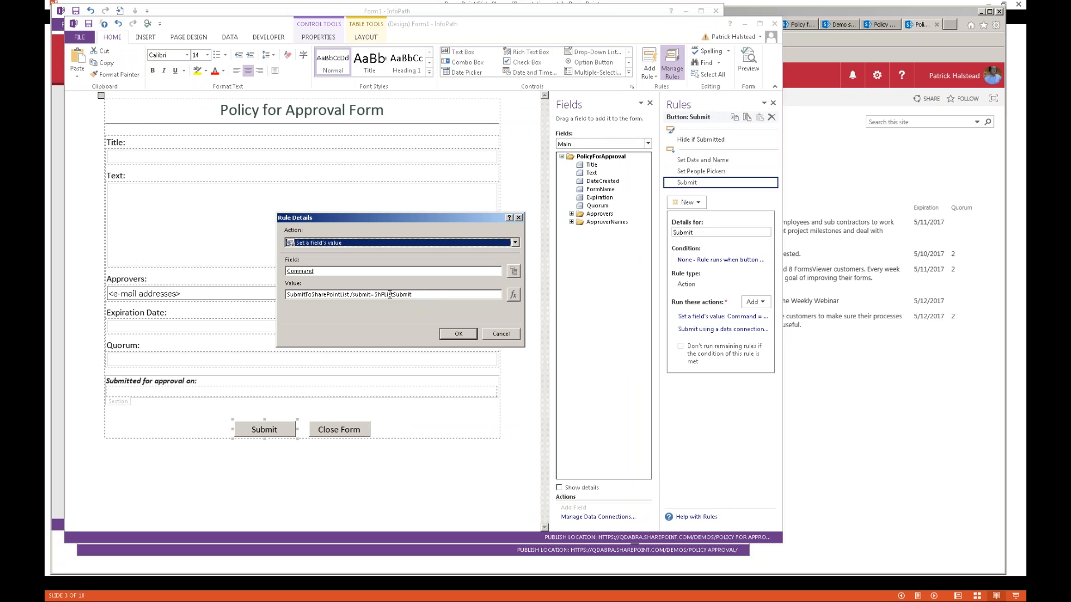
left_click_drag(460, 294, 200, 301)
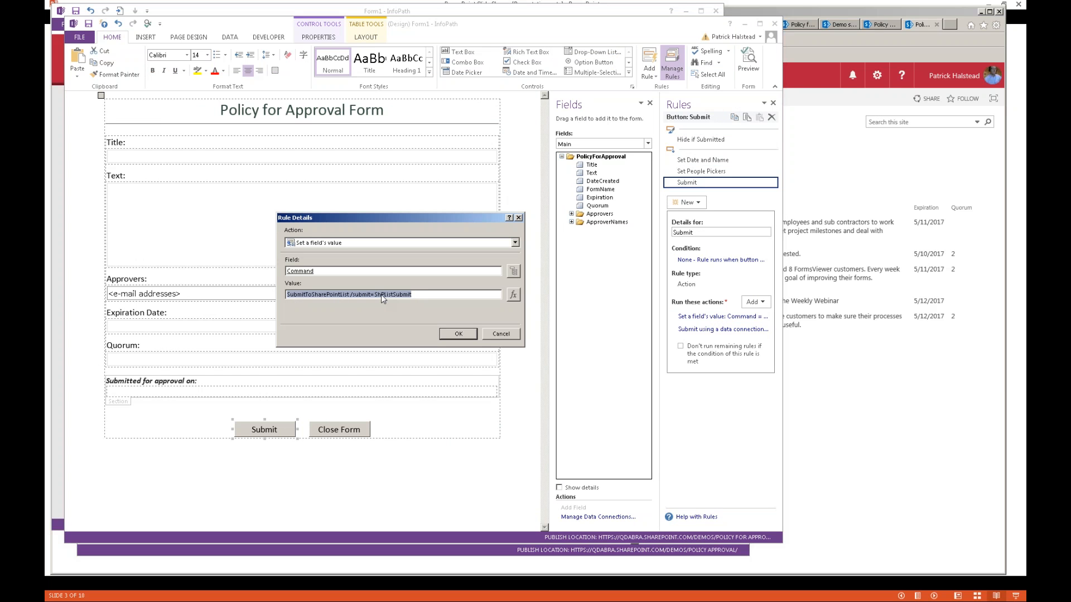
Step: Launch ZoomIt, magnify the Rule Details dialog, underline the Command value SubmitToSharePointList /submit=ShPListSubmit, and close the dialog without changes
key("super")
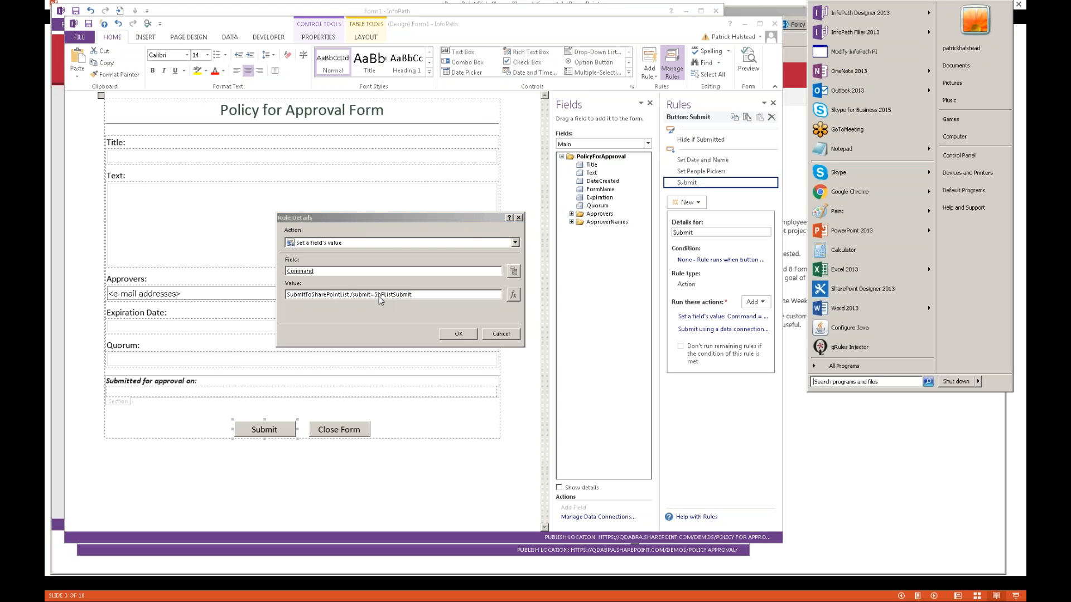
type("zoomit.exe")
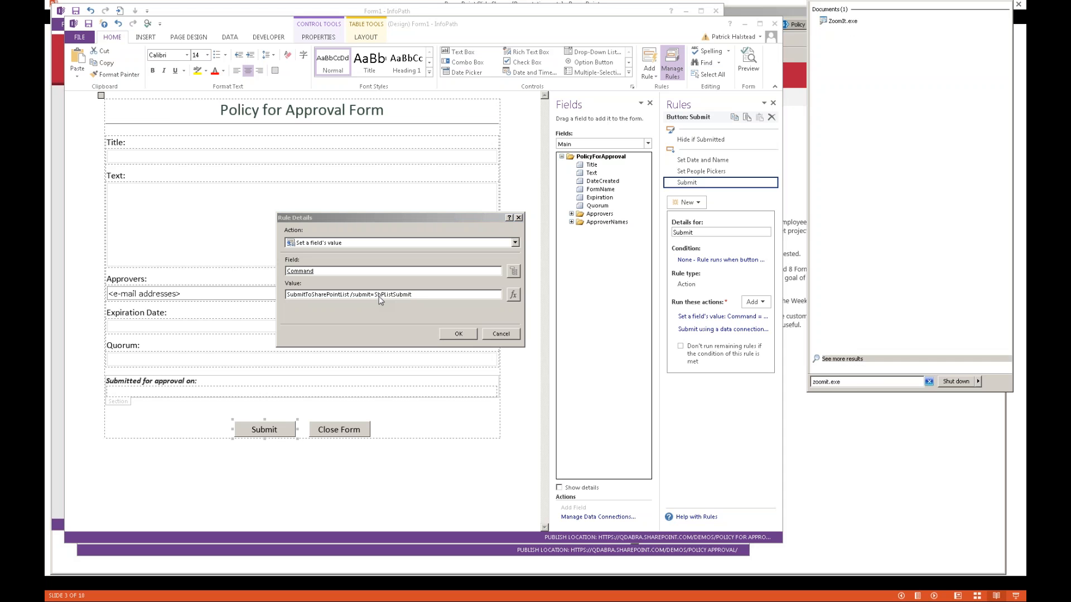
left_click(839, 22)
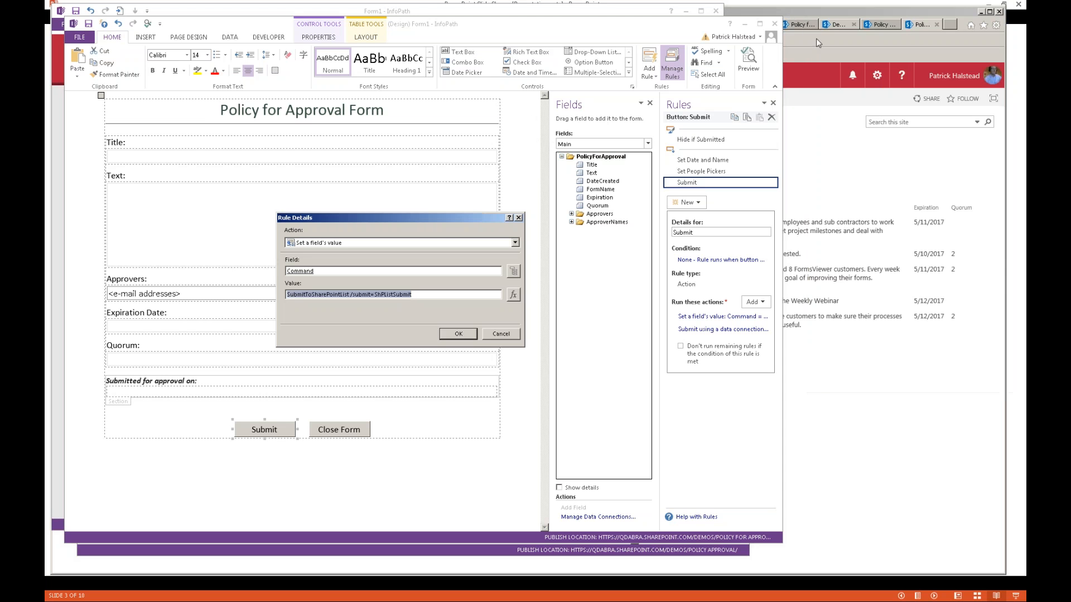
left_click(564, 313)
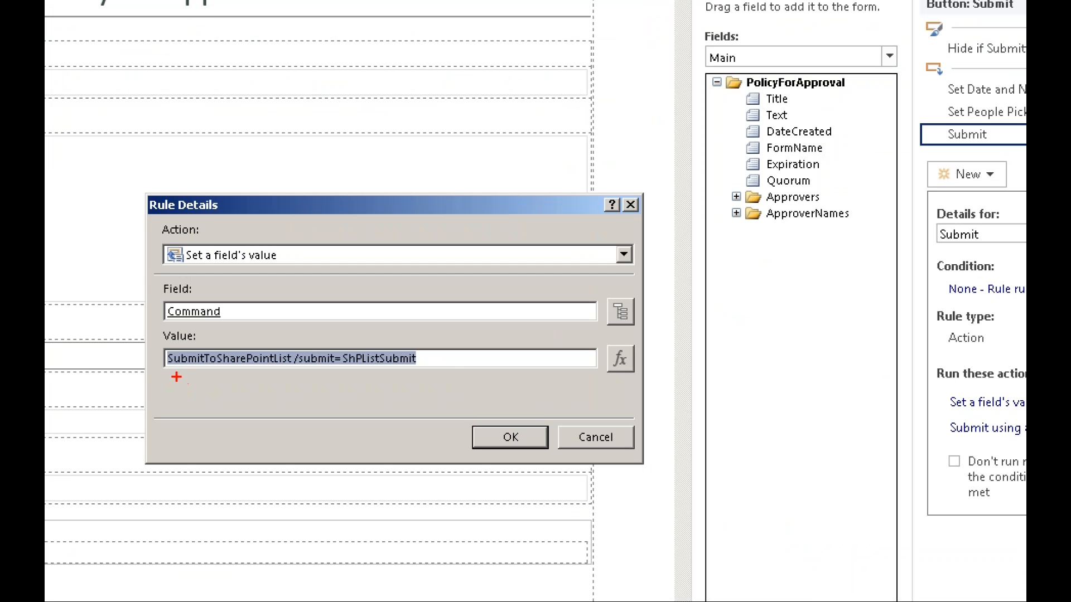
left_click_drag(168, 377, 419, 377)
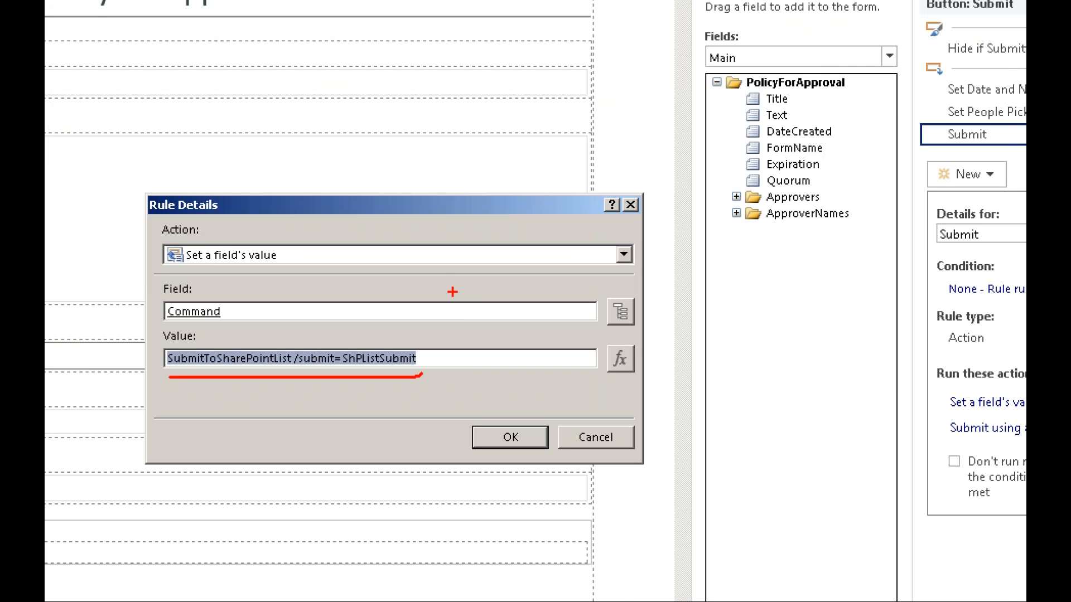
key("Escape")
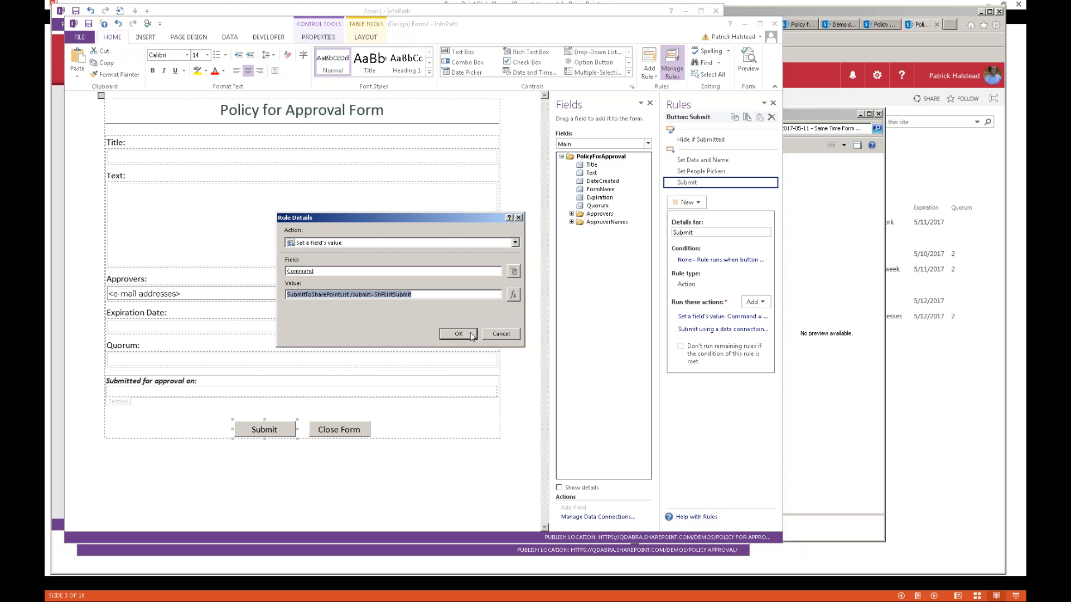
left_click(501, 334)
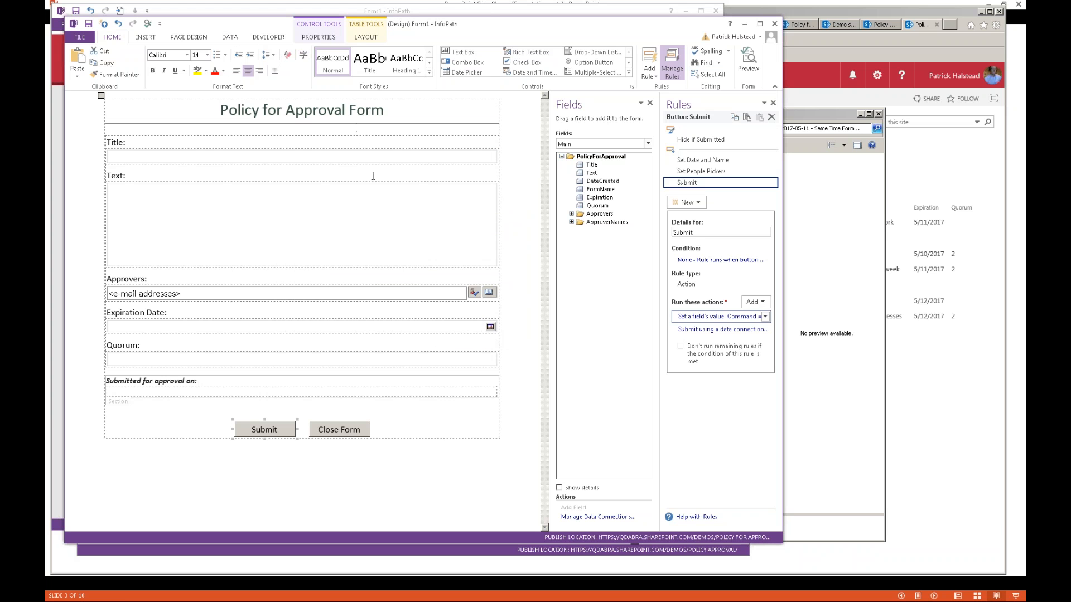
Step: Inspect the details of the ShPListSubmit data connection in the form template and close the connection list
left_click(230, 36)
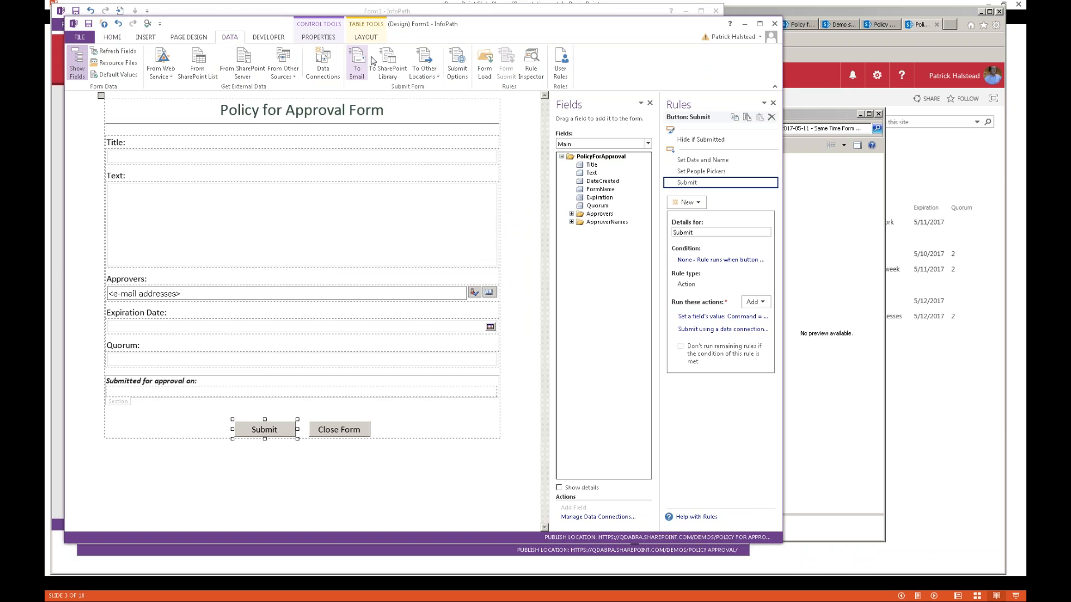
left_click(323, 69)
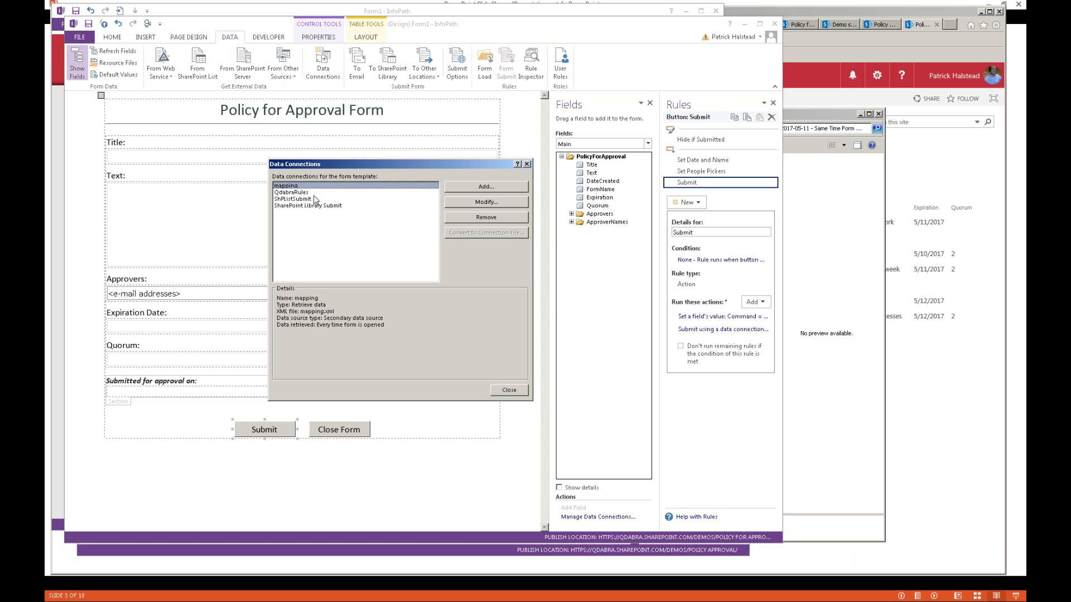
left_click(312, 200)
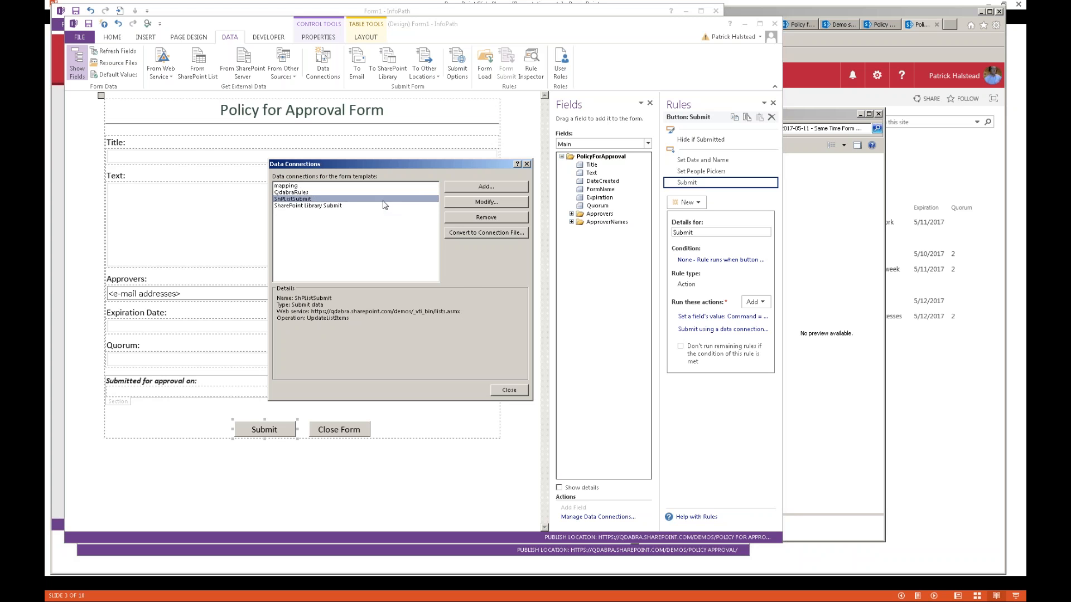
key("Escape")
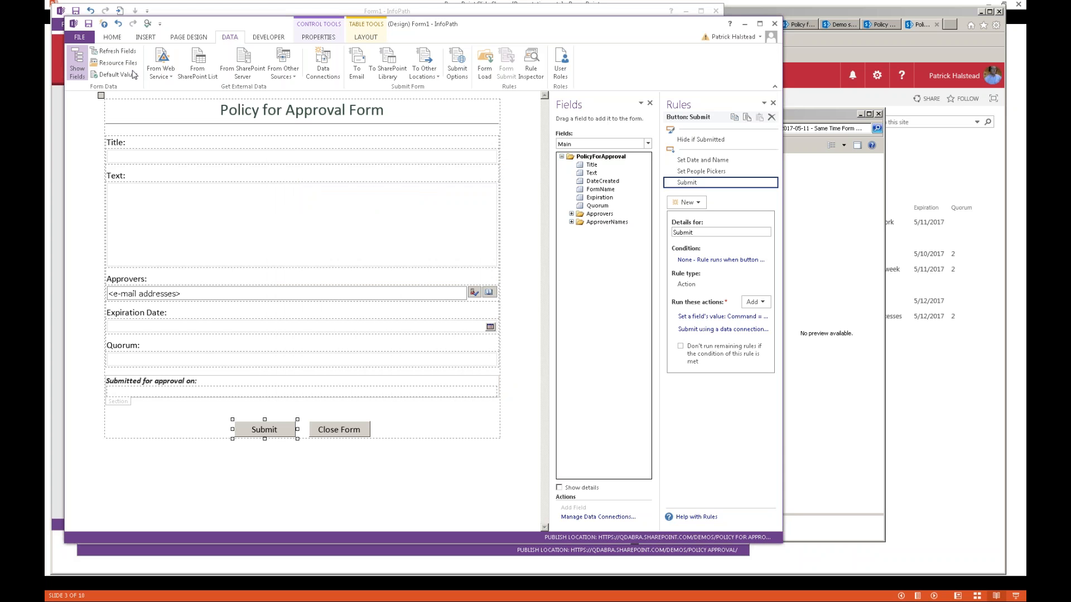
Step: Locate mapping.xml among the form template's resource files
left_click(118, 64)
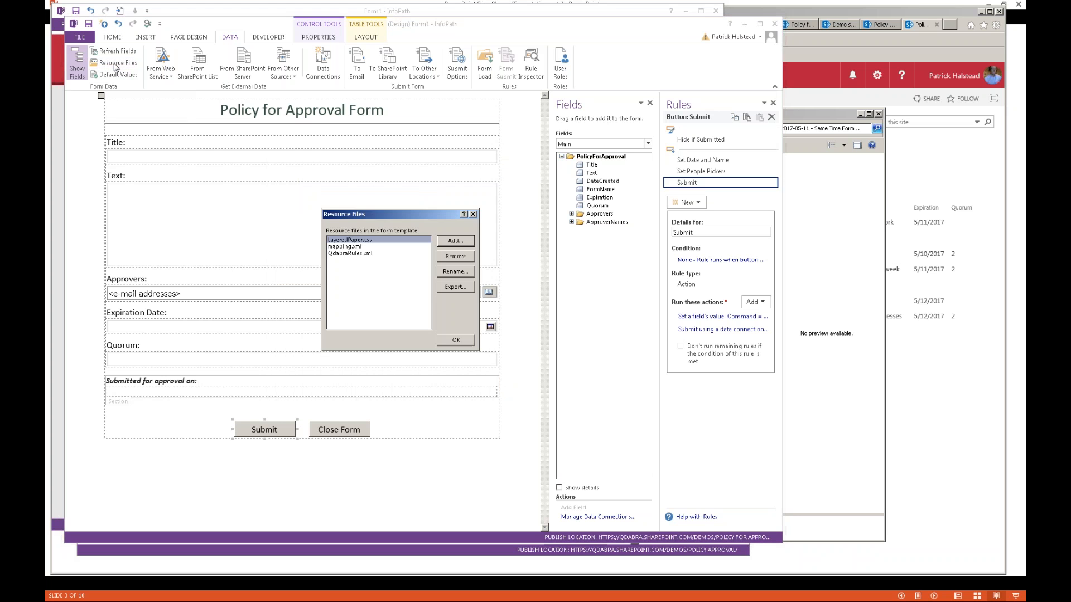
left_click(400, 246)
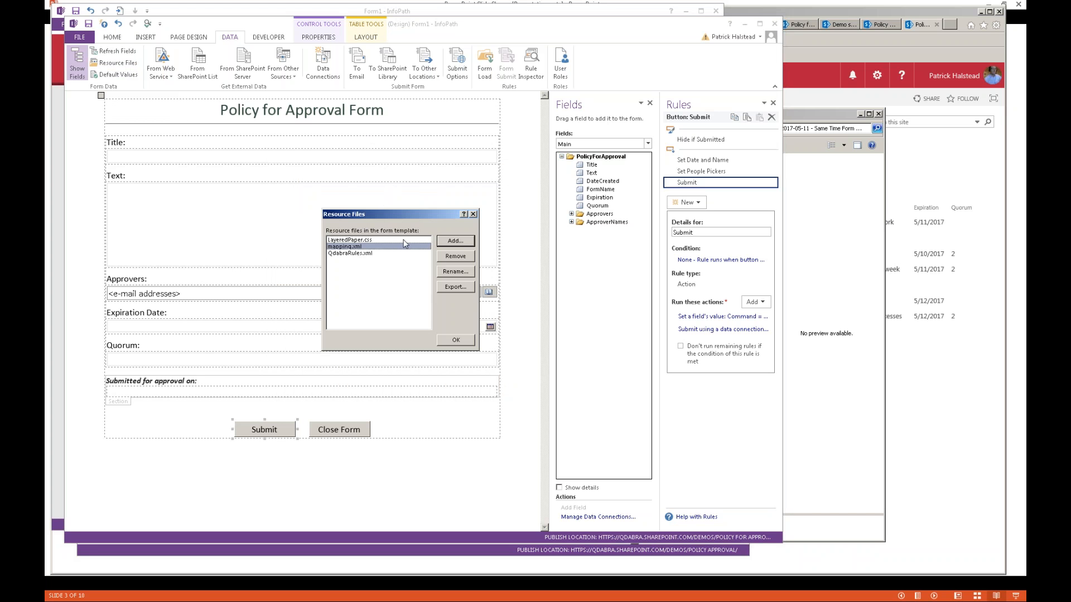
key("Escape")
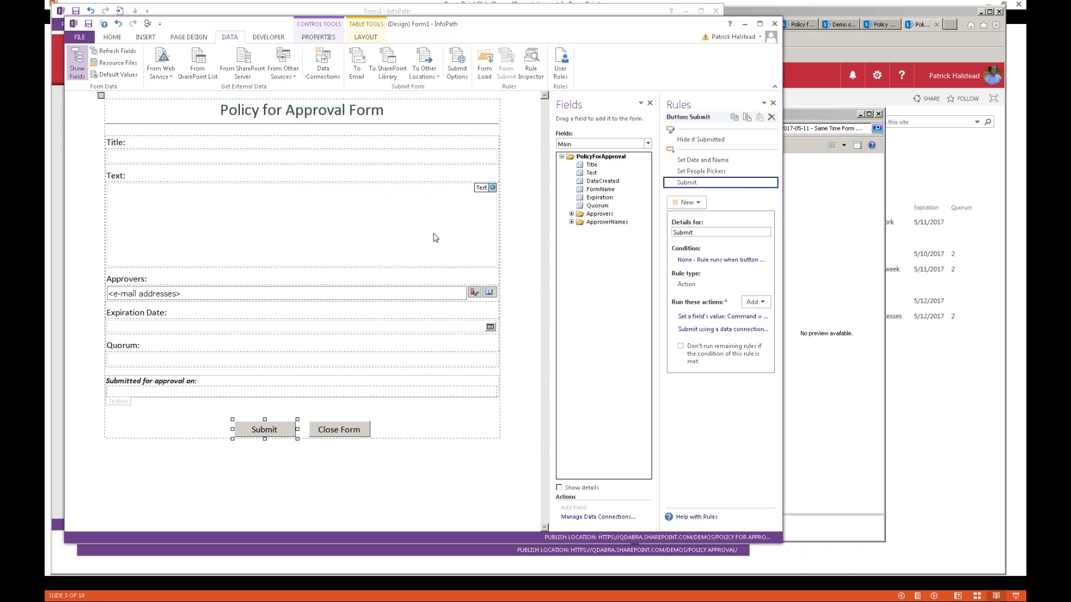
Step: Switch to the FormsQuo form and review the PolicyApprovers list mapping and its mapping details
key("alt+Tab")
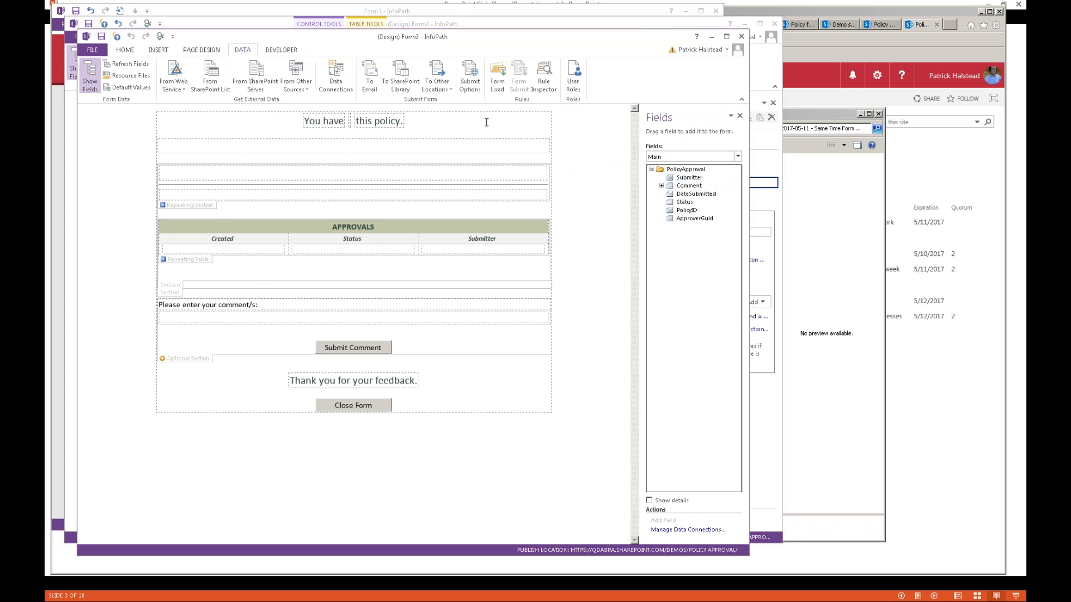
key("alt+Tab")
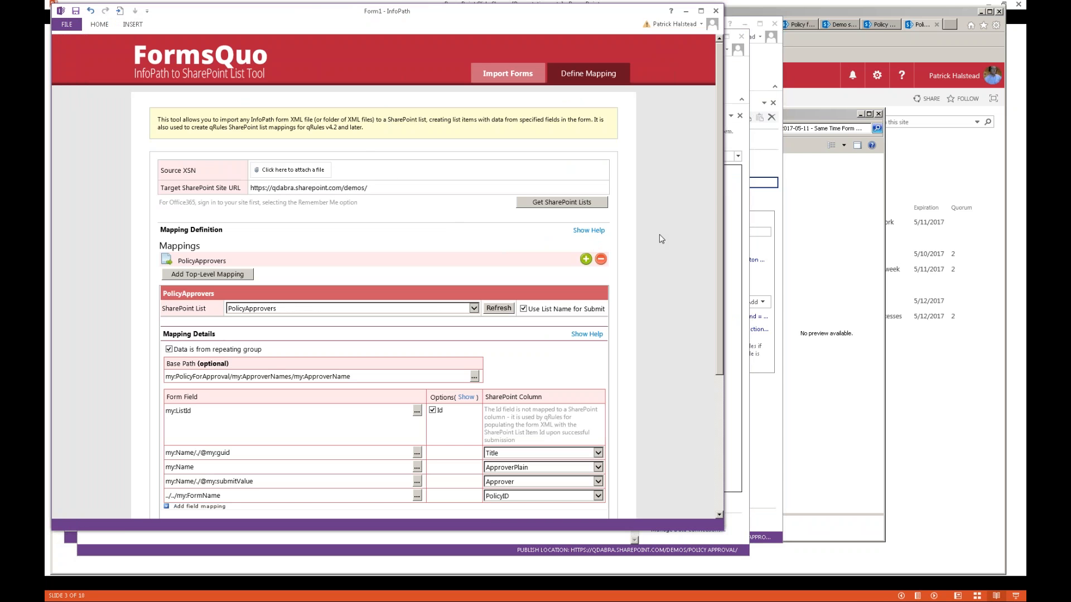
scroll(722, 204, "down", 3)
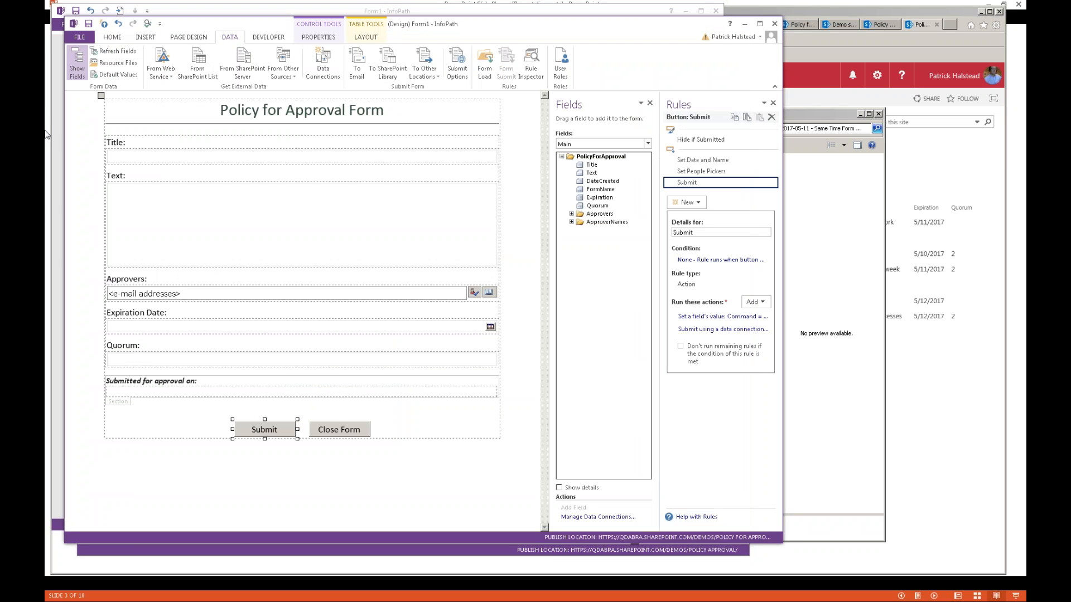
Step: Recheck mapping.xml in the Policy for Approval form's resource files and return to the FormsQuo mapping
left_click(113, 64)
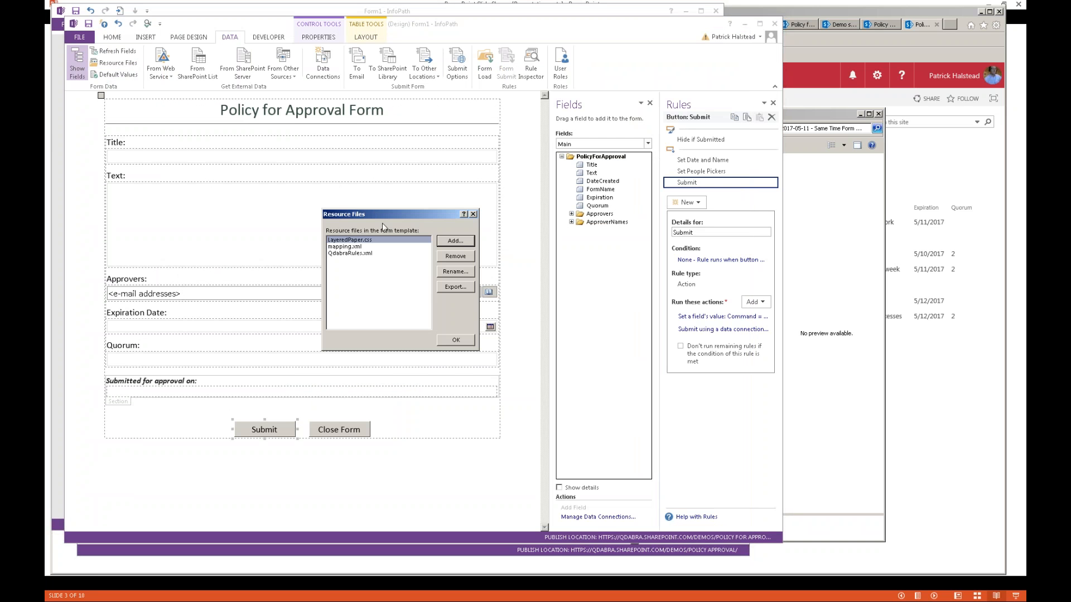
left_click(372, 247)
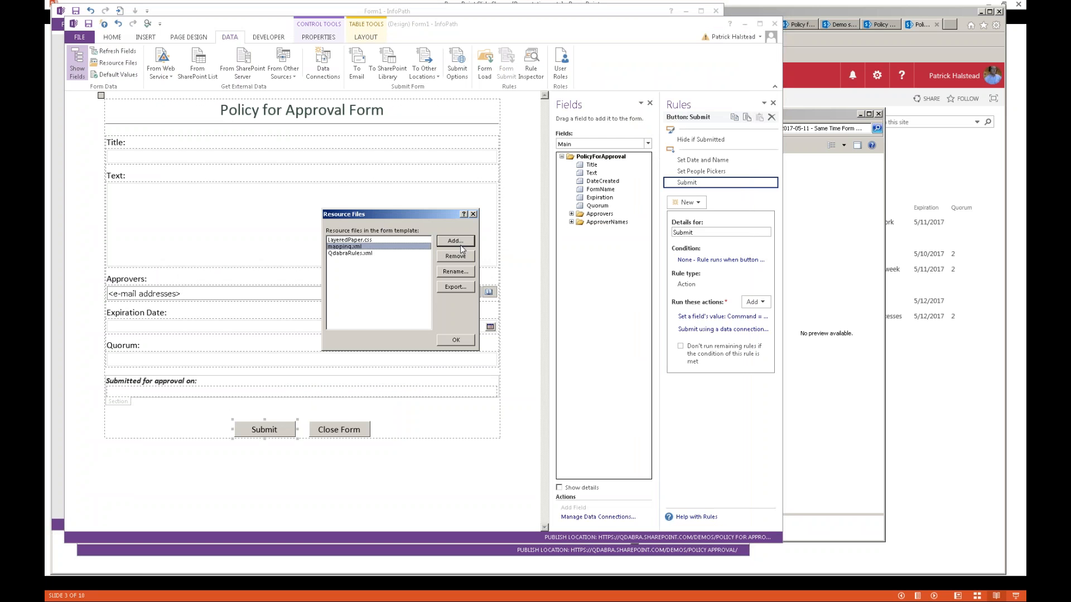
left_click(455, 287)
left_click(472, 214)
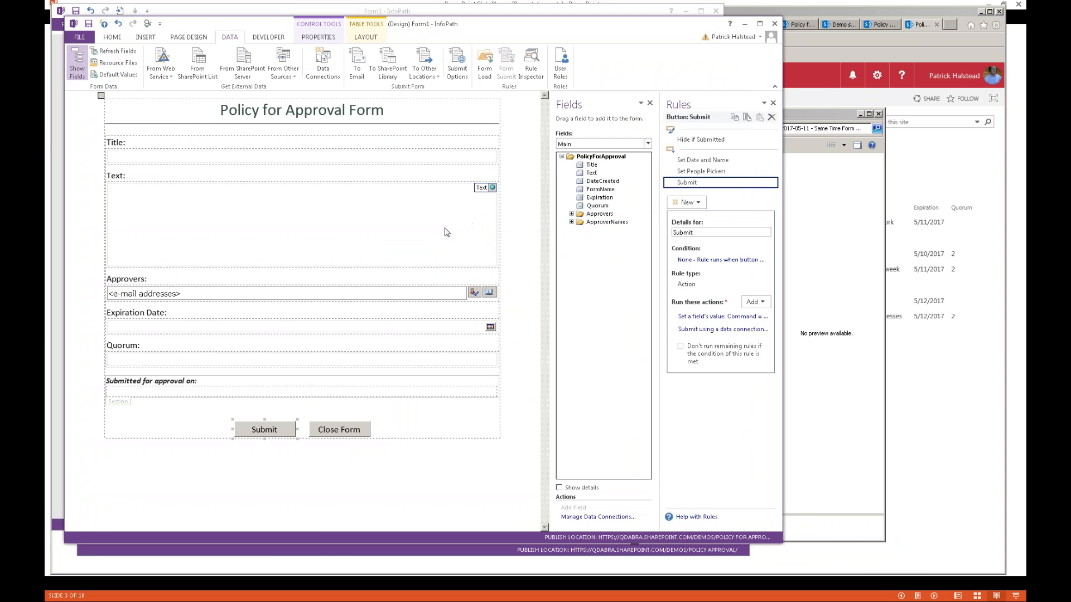
key("alt+Tab")
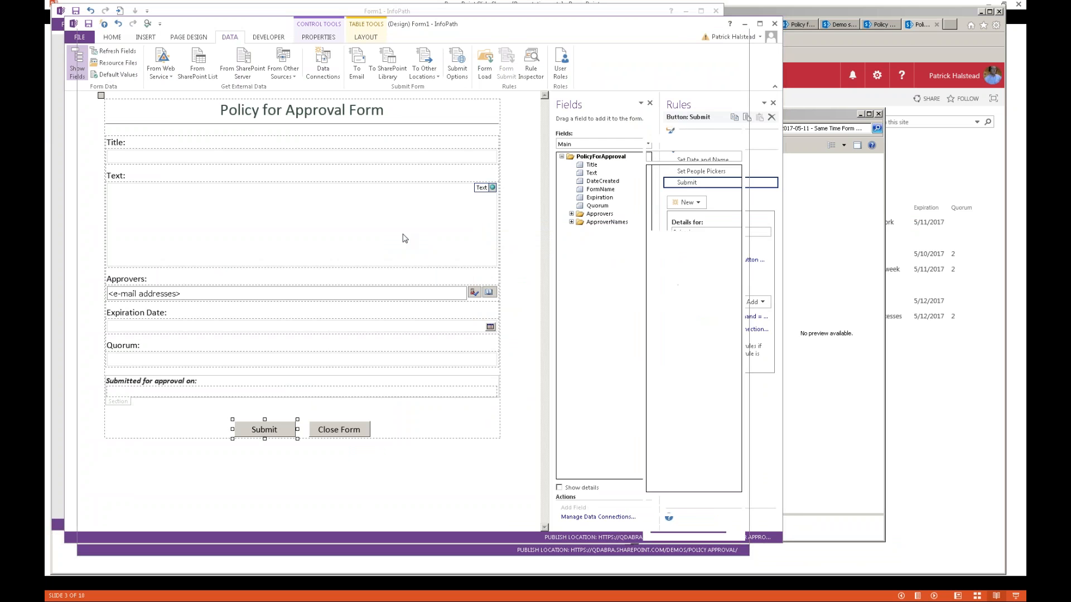
key("alt+Tab")
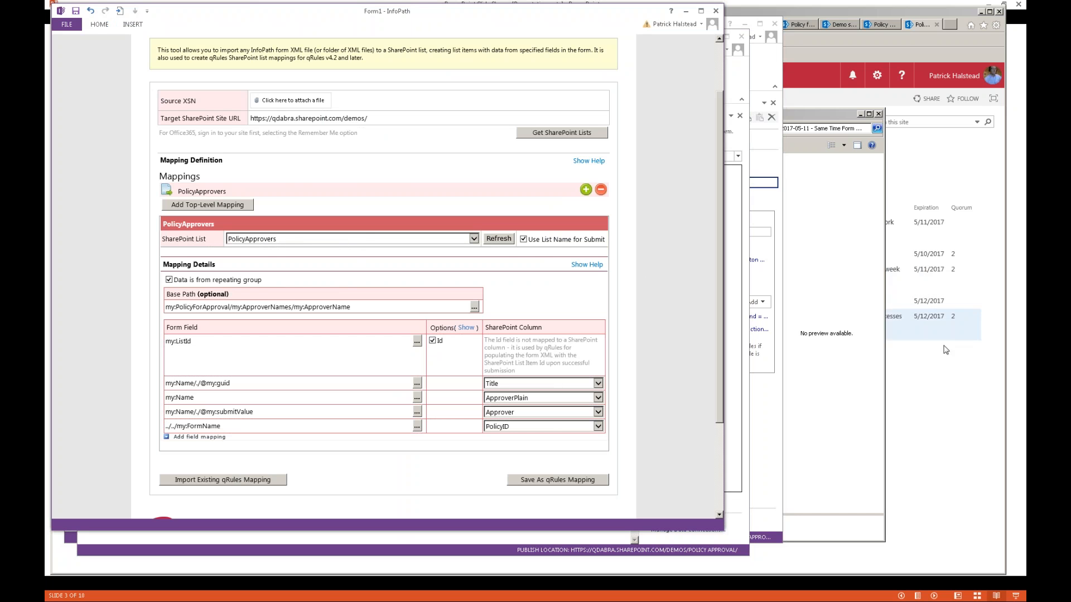
Step: Switch to SharePoint in Internet Explorer and view the Policy for Approval and Policy Approval libraries, dismissing the new file pop-up
left_click(946, 363)
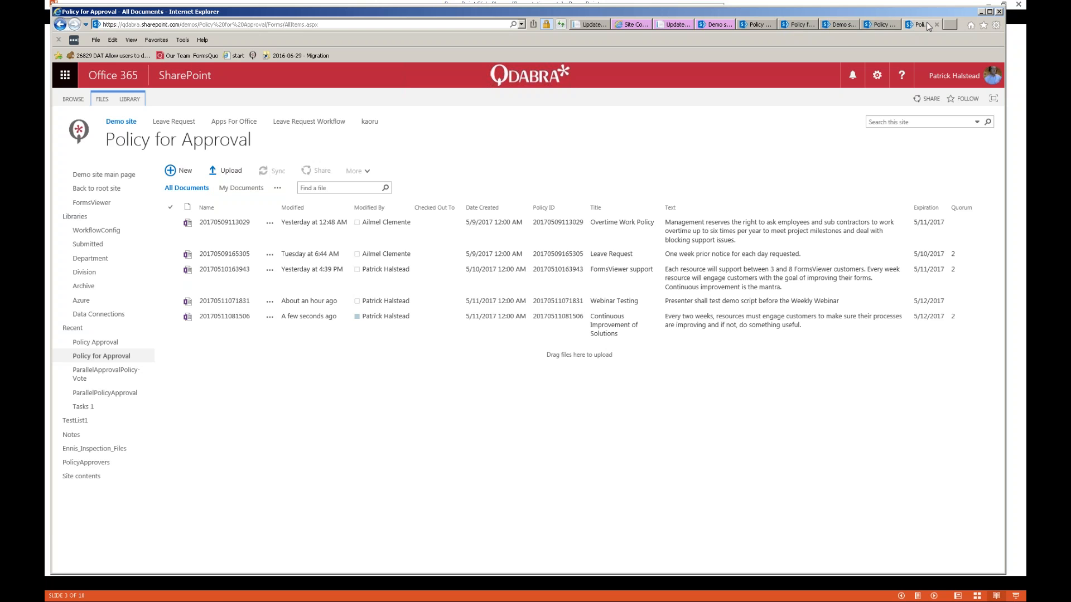
left_click(754, 26)
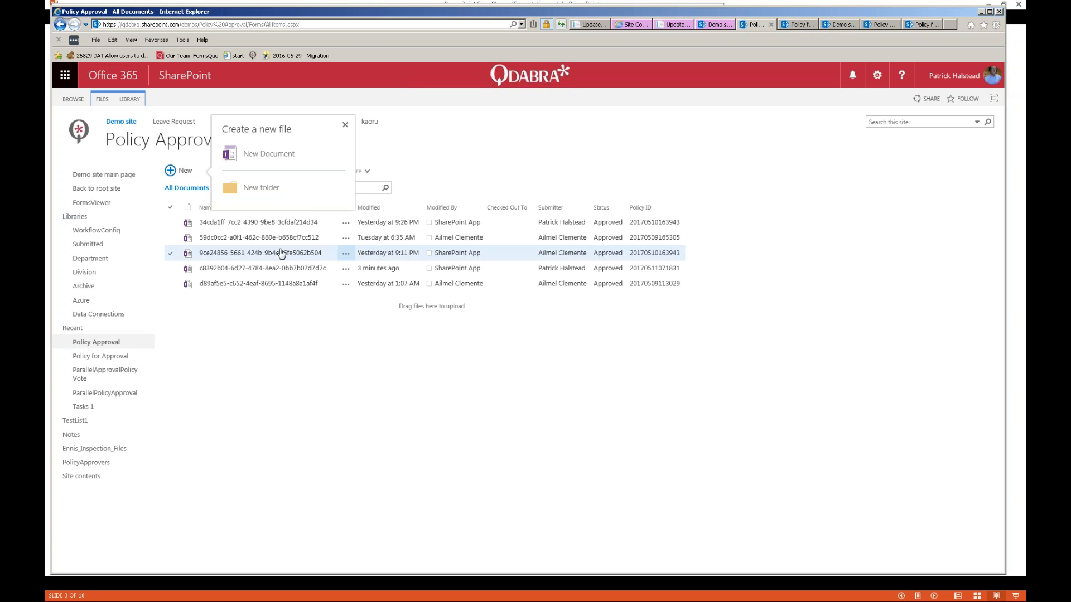
left_click(315, 384)
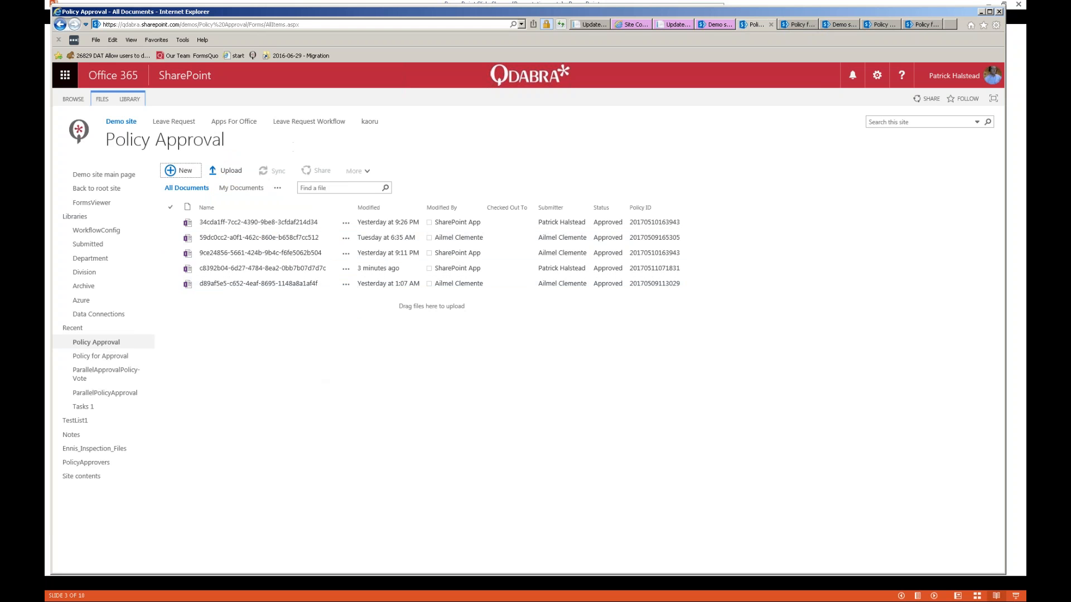
Step: Open the PolicyApprovers list from the Demo site's contents
left_click(86, 480)
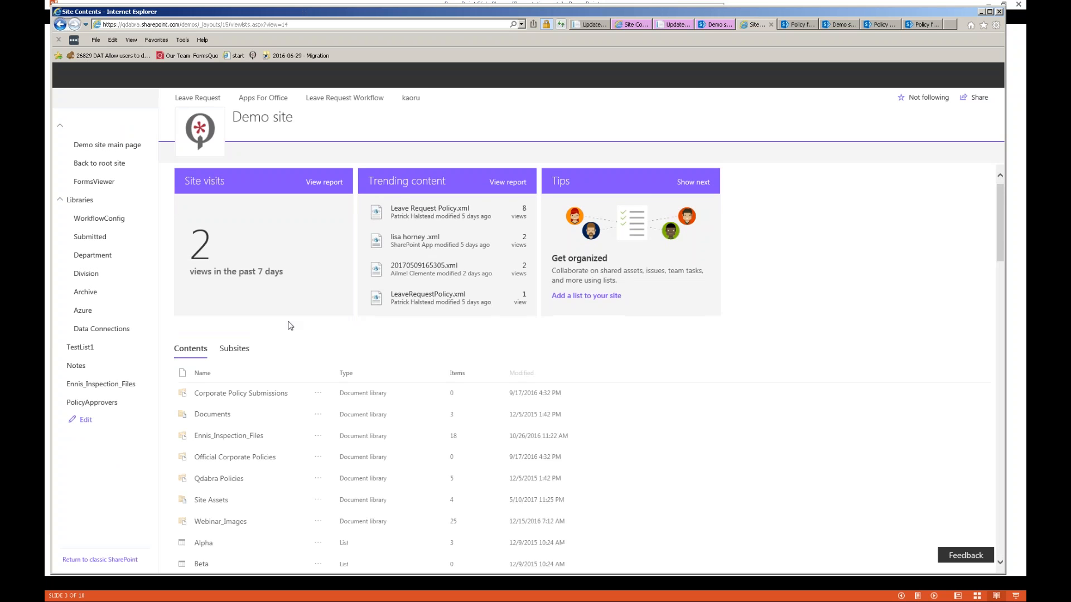
scroll(290, 326, "down", 3)
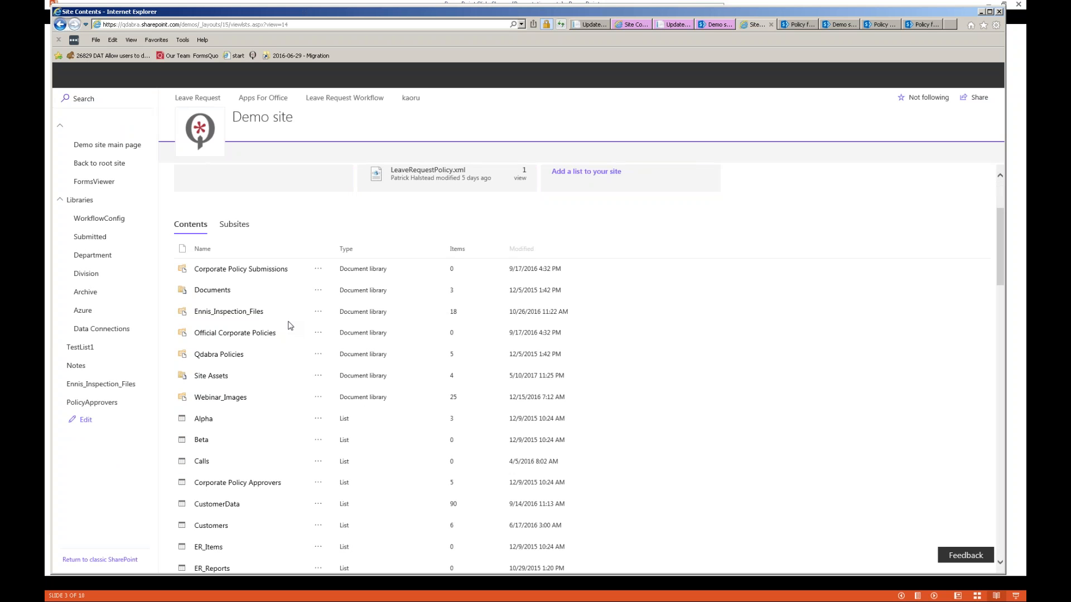
scroll(289, 325, "down", 5)
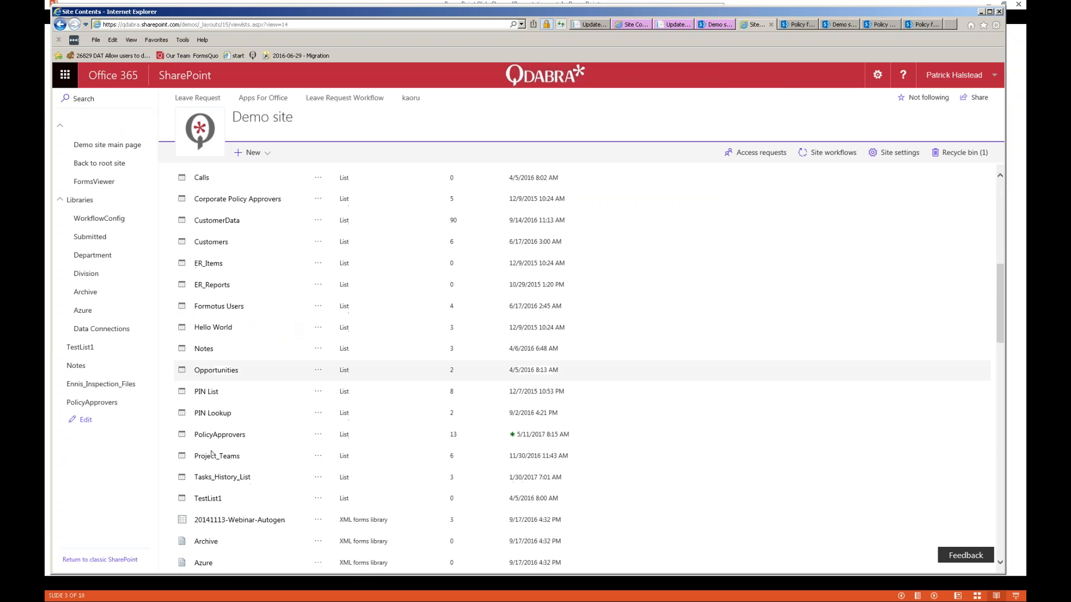
left_click(226, 436)
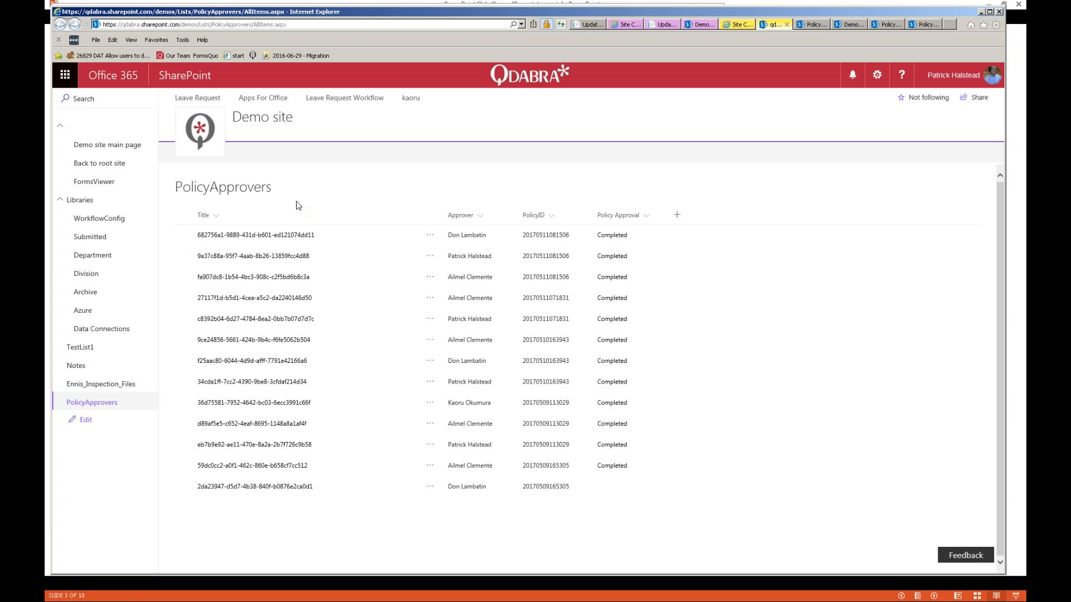
left_click(184, 236)
left_click(184, 256)
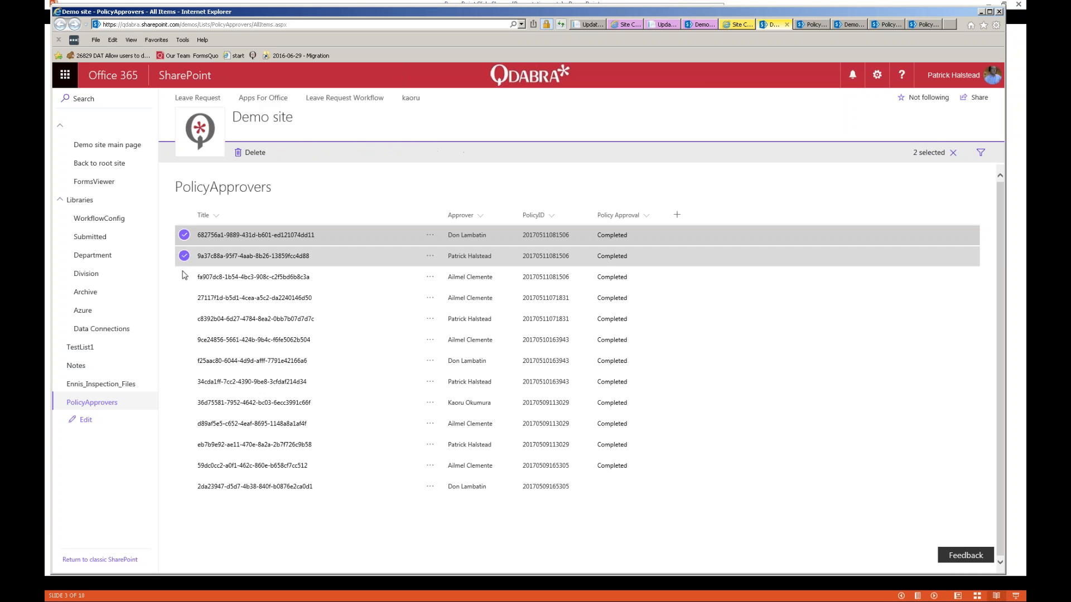
left_click(185, 278)
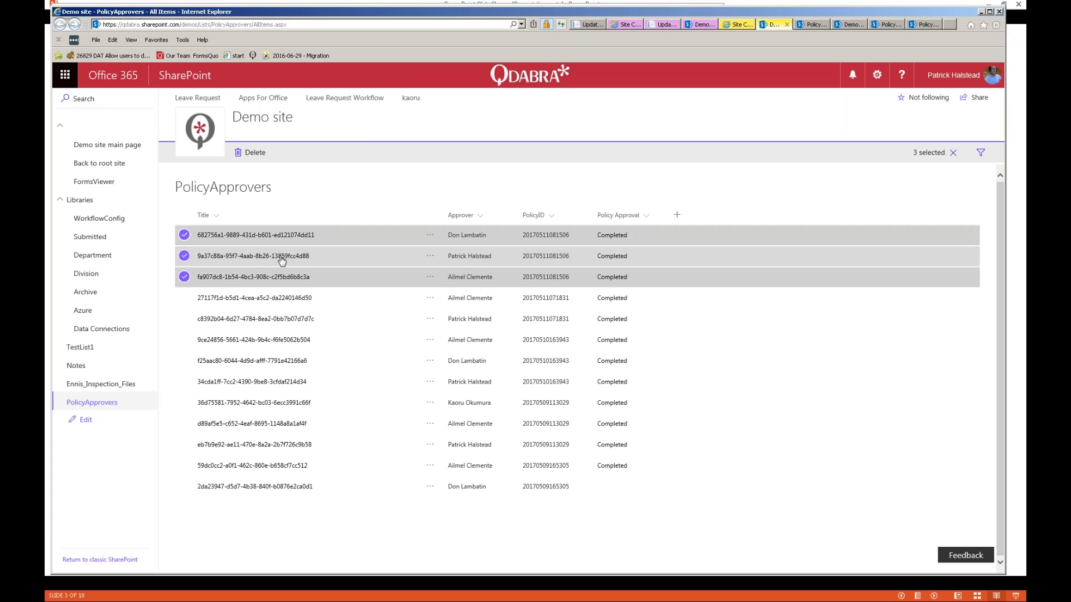
mouse_move(475, 282)
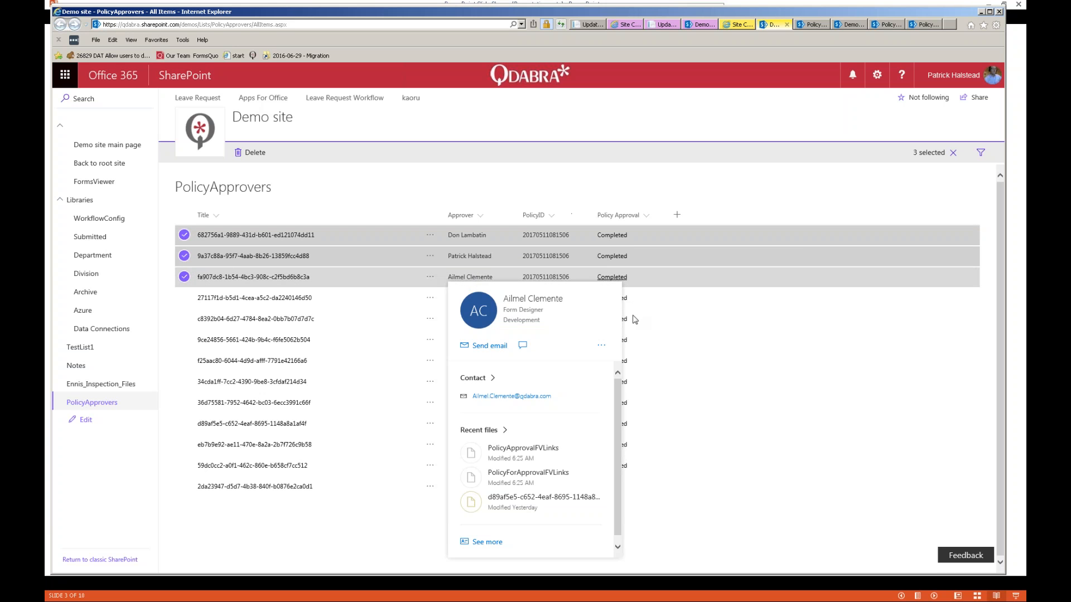
left_click(509, 181)
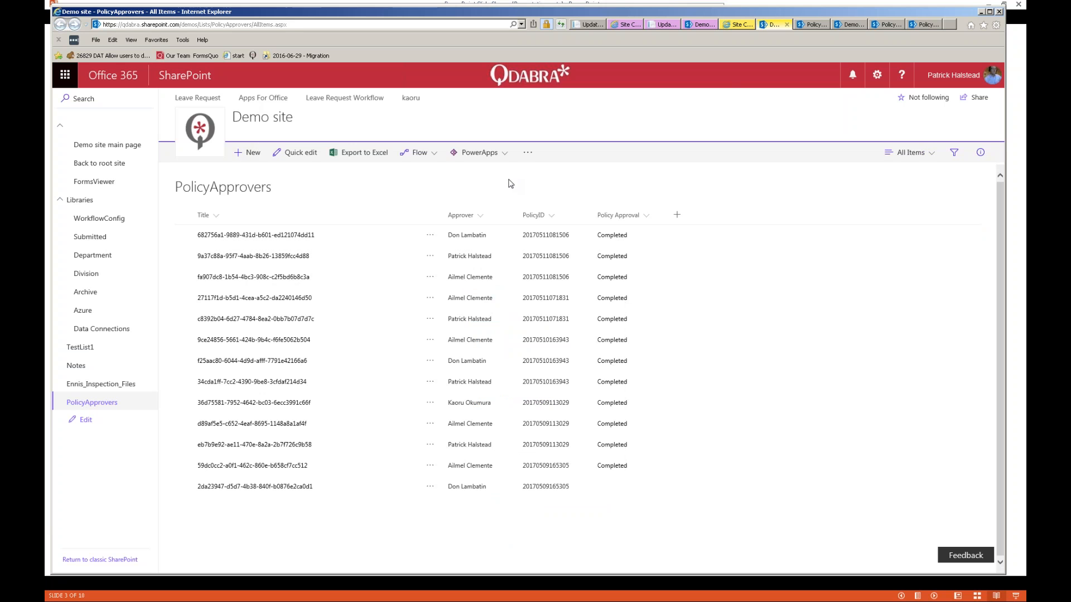
Step: Return to the FormsQuo mapping in InfoPath and highlight the base path my:PolicyForApproval/my:ApproverNames/my:ApproverName
key("alt+Tab")
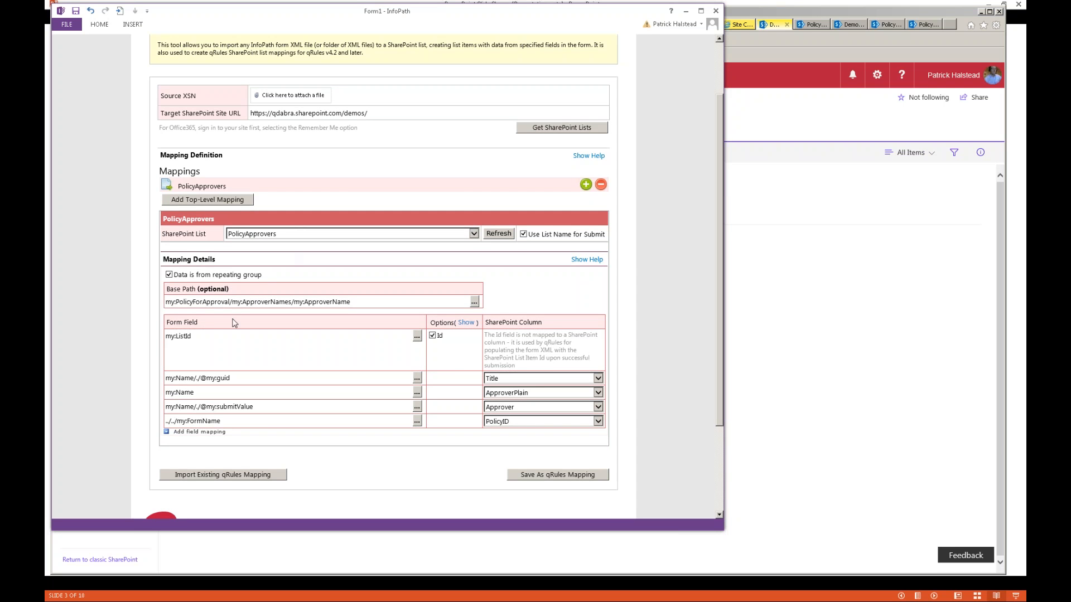
left_click(313, 338)
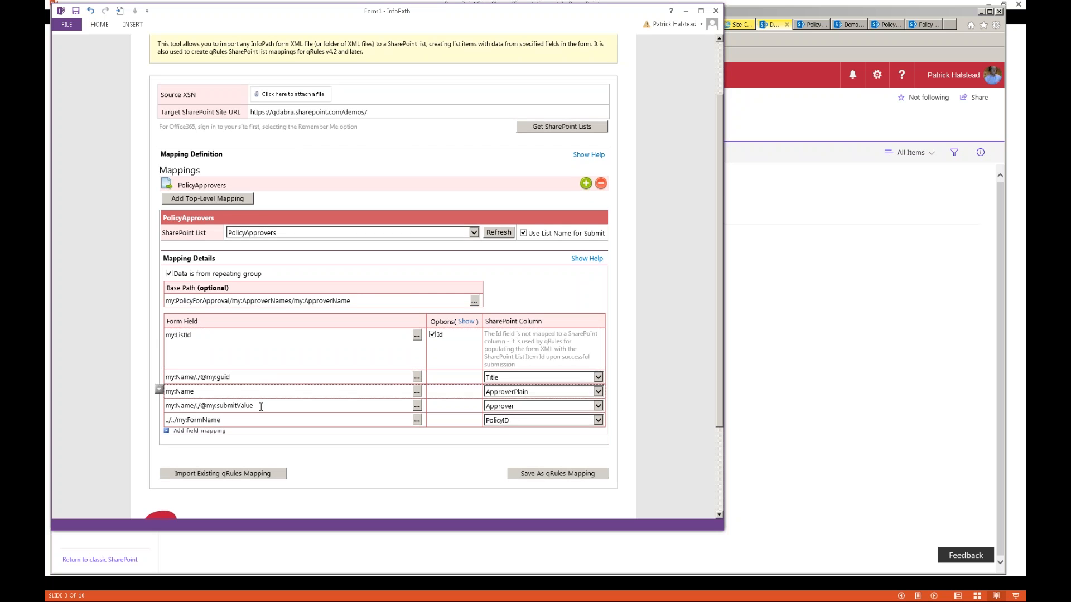
left_click_drag(365, 301, 166, 301)
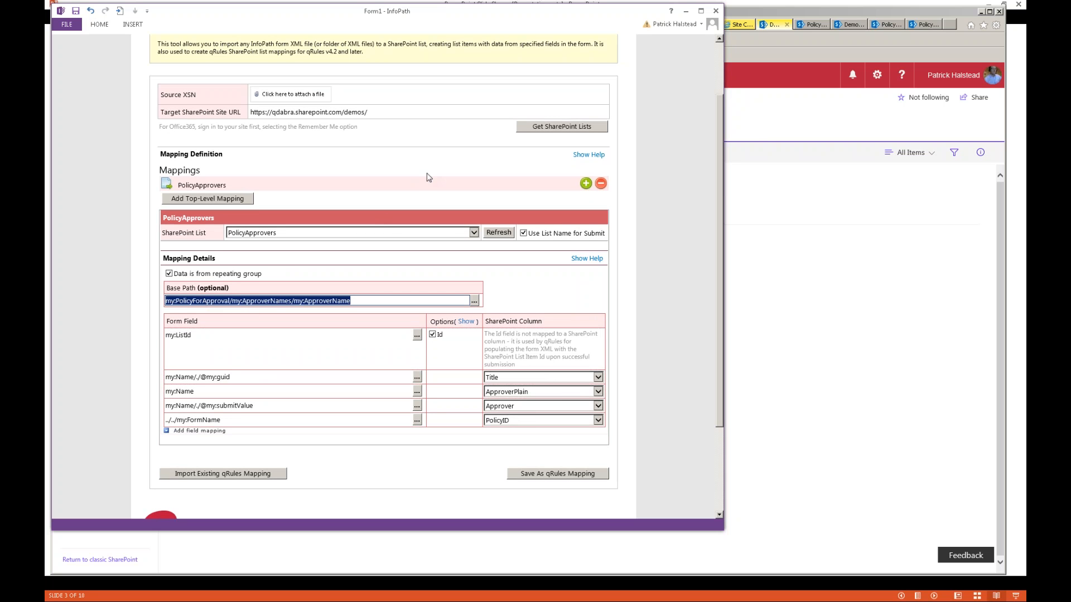
Step: Switch to the Policy for Approval form design and expand the Approvers group to examine its pc:Person fields
key("alt+Tab")
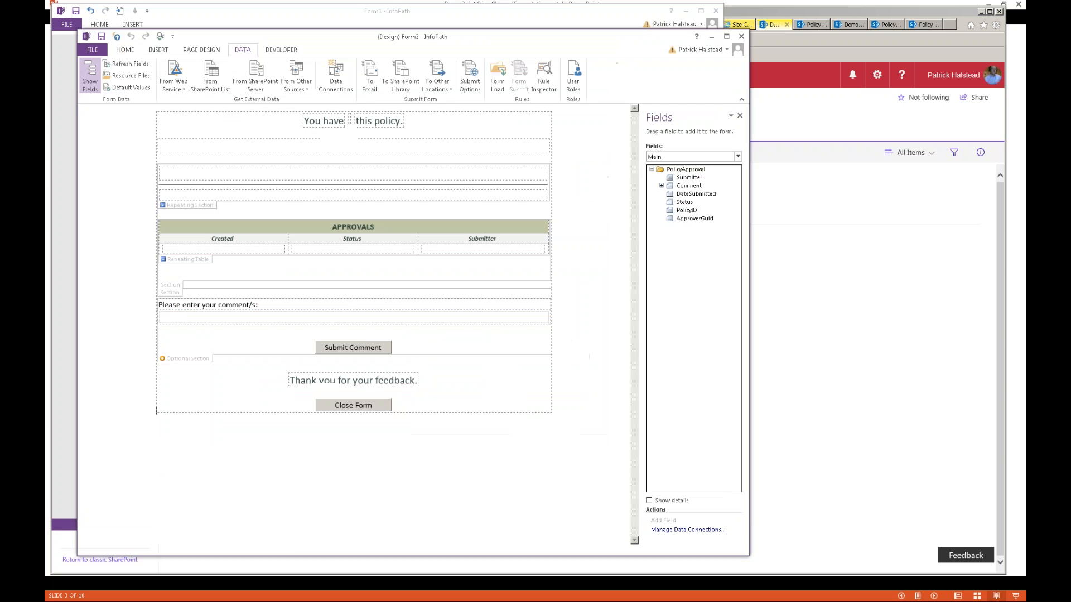
key("alt+Tab")
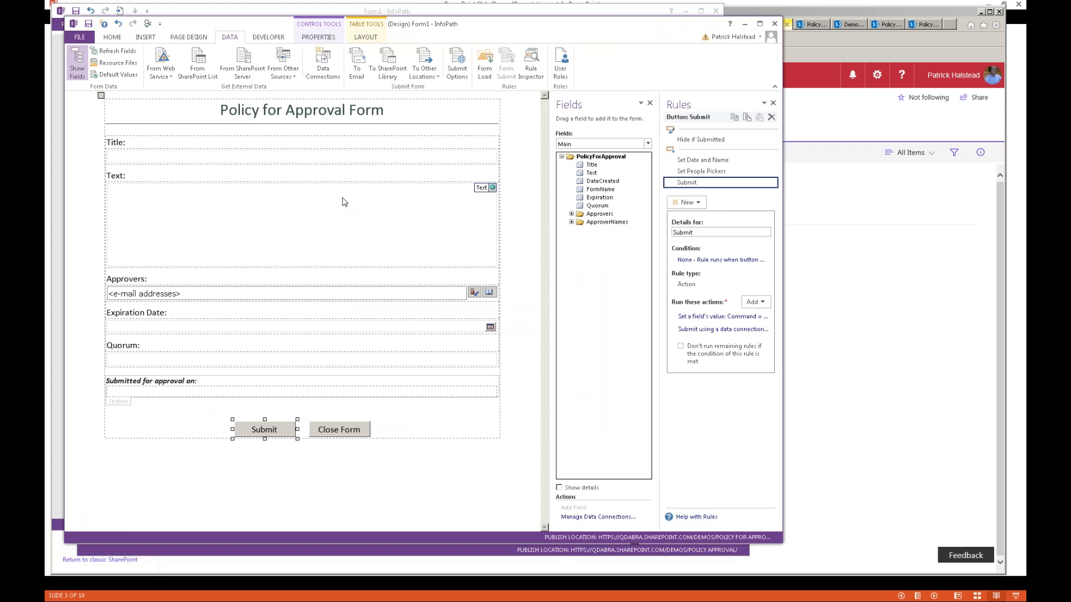
left_click(573, 215)
left_click(581, 222)
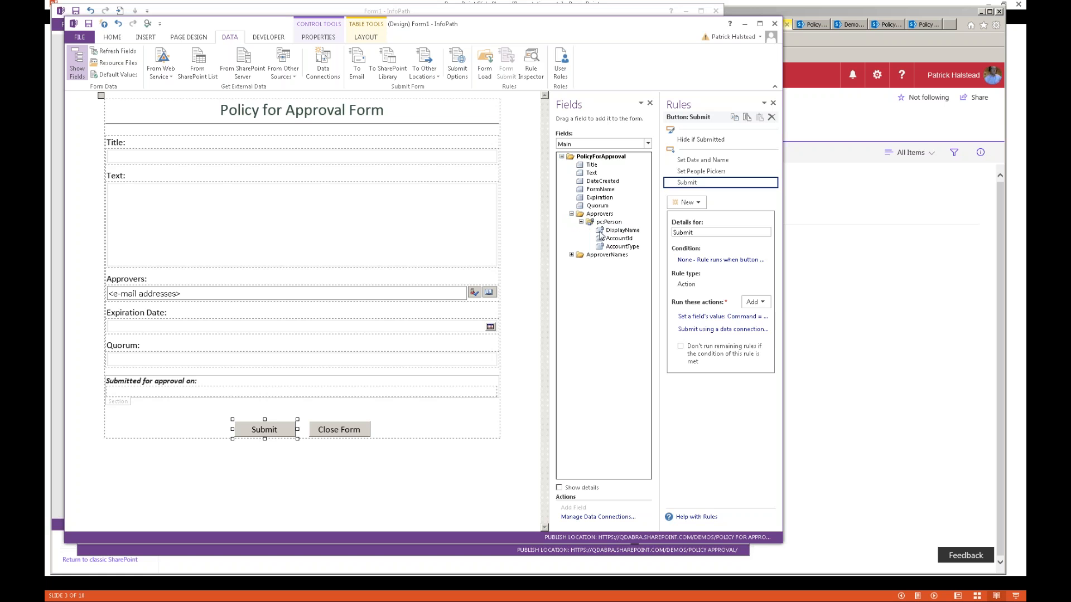
left_click(614, 223)
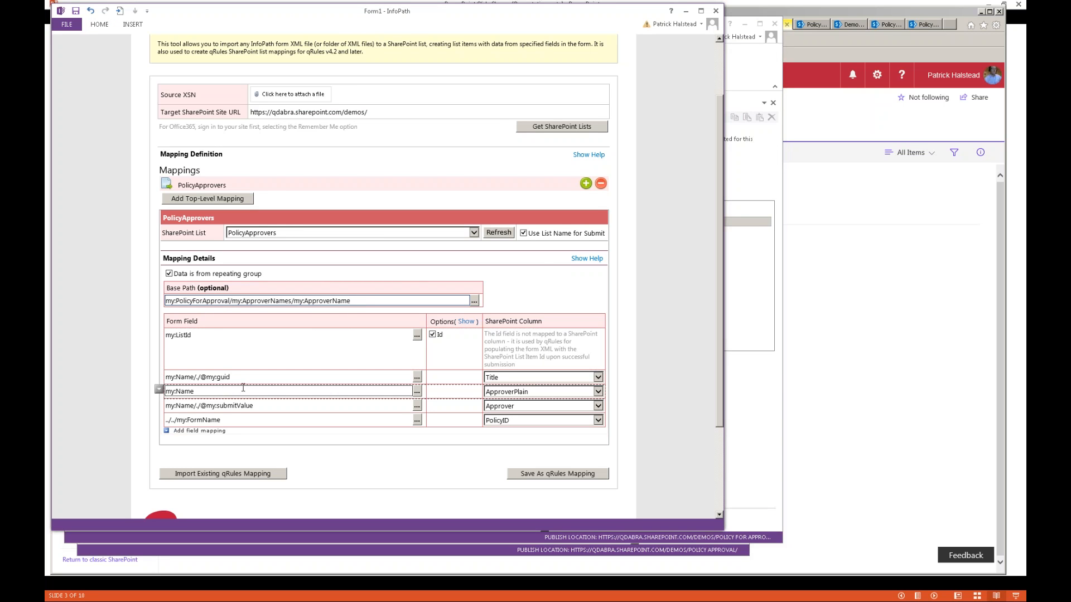
Step: Expand the ApproverNames group down to the Name field and inspect its submitValue and guid attributes
left_click(762, 373)
left_click(571, 255)
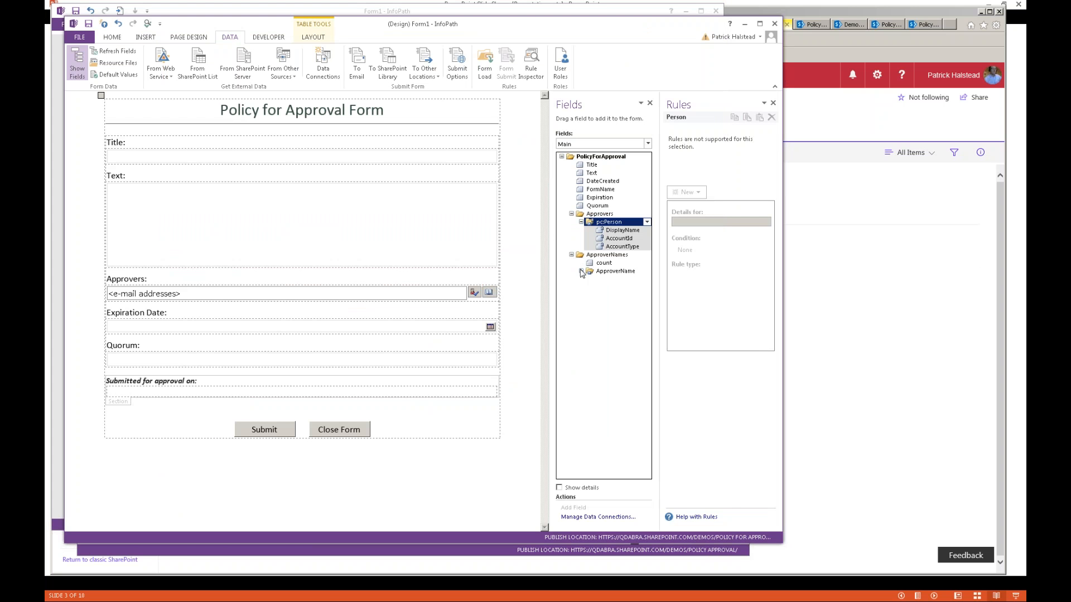
left_click(582, 272)
left_click(591, 288)
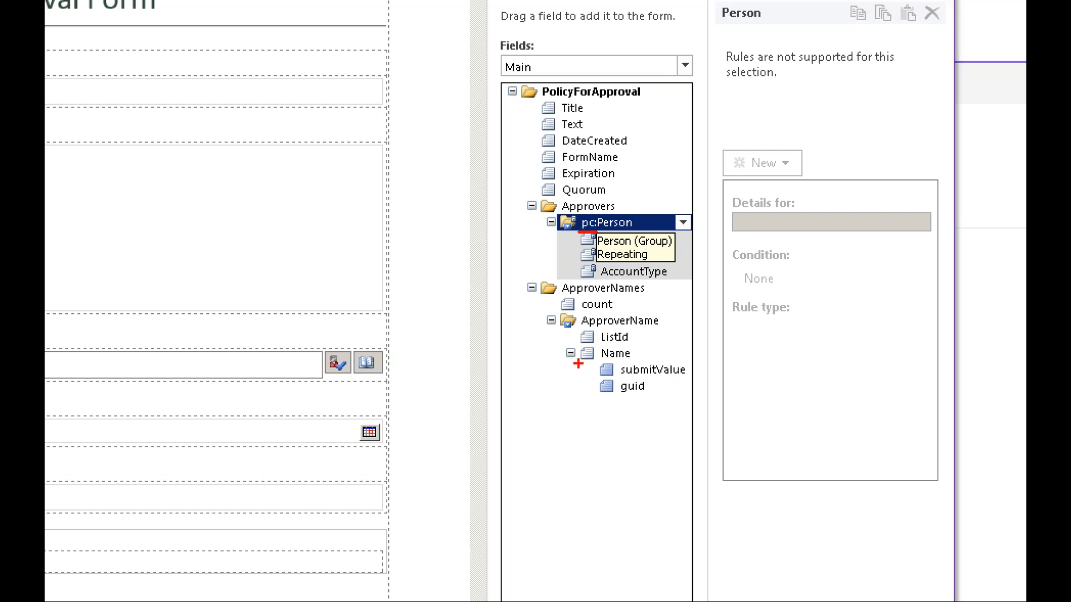
left_click_drag(558, 367, 647, 360)
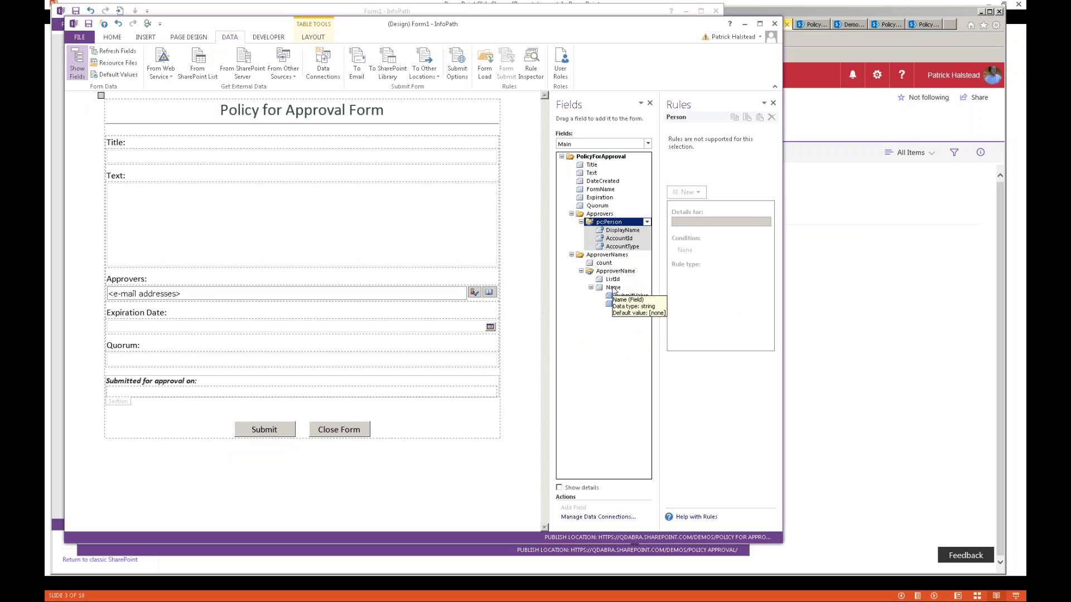
left_click(631, 297)
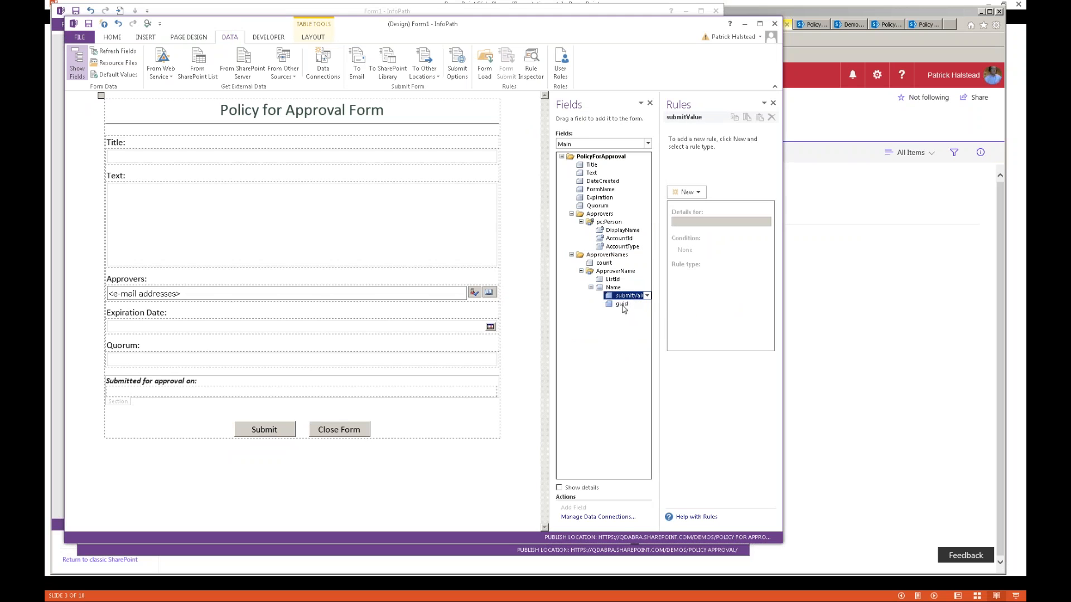
left_click(623, 306)
Step: Go back past the mapping to the PolicyApprovers list, switch to SharePoint Designer and enlarge its window
key("alt+Tab")
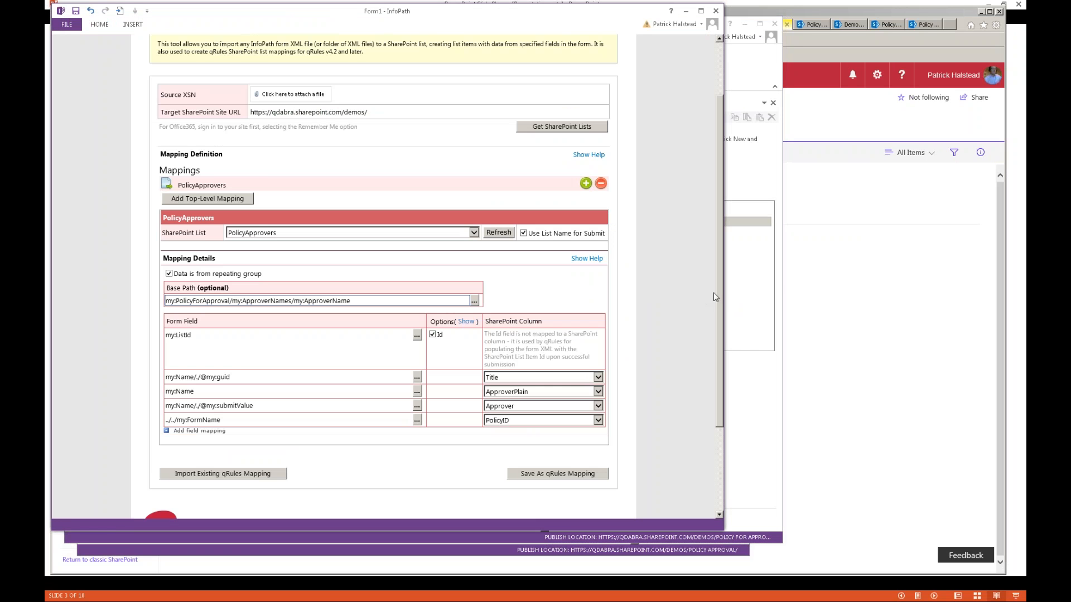
left_click(799, 277)
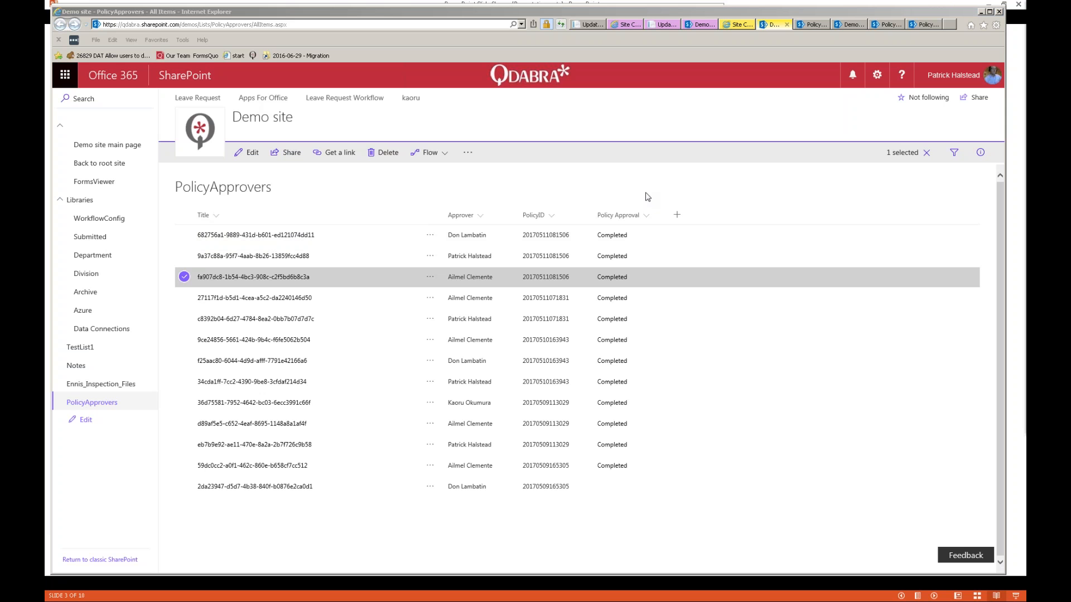
left_click_drag(1070, 54, 326, 18)
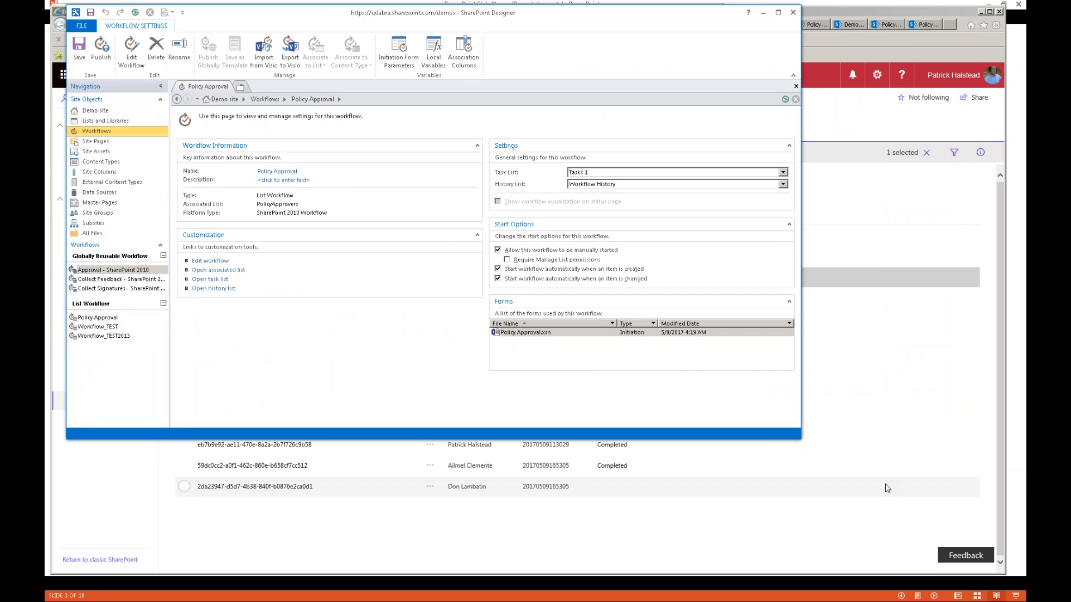
left_click_drag(802, 442, 939, 546)
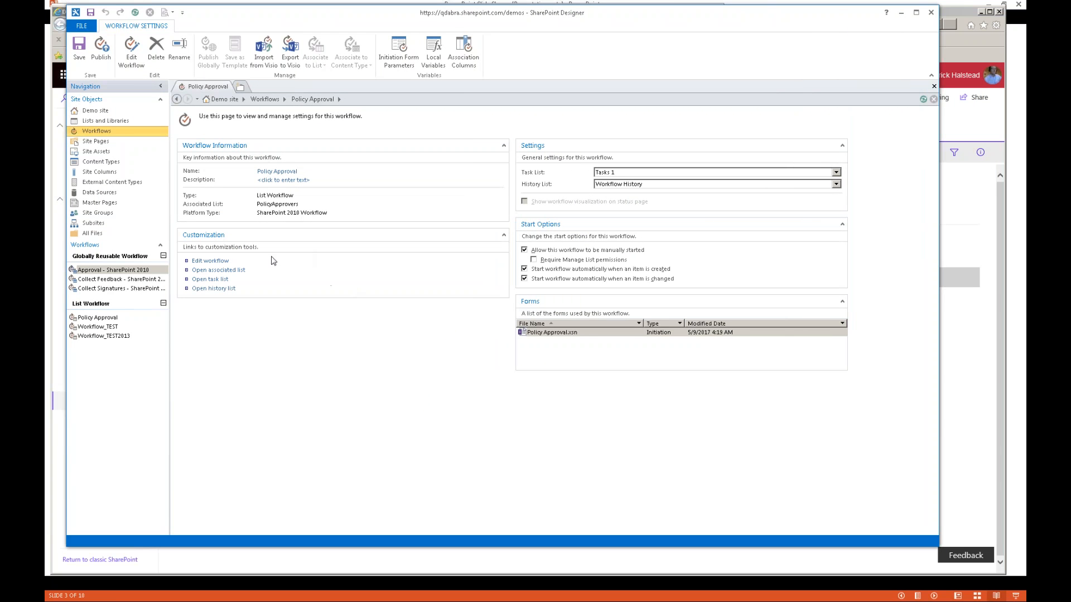
Step: Examine the Policy Approval workflow's associated list and automatic start options on its settings page
left_click(222, 266)
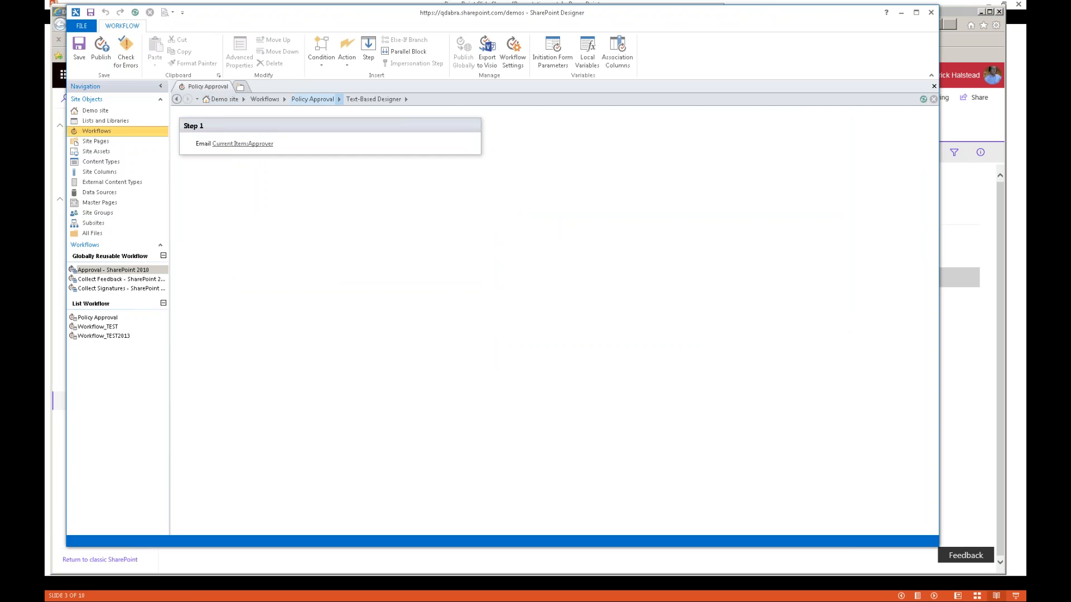
left_click(310, 99)
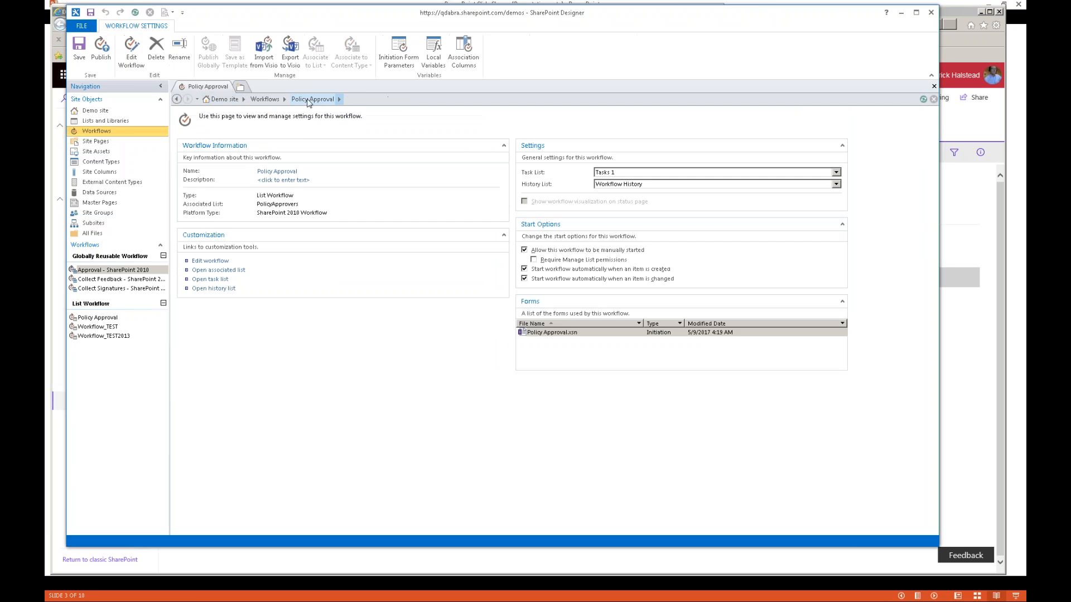
key("ctrl+1")
left_click(284, 225)
left_click_drag(233, 195, 316, 196)
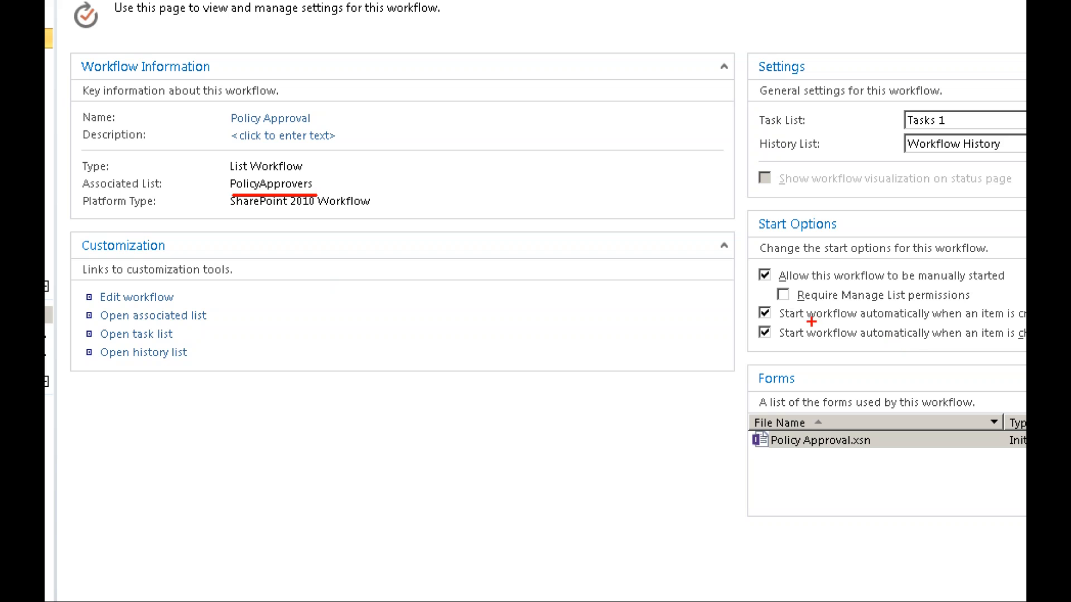
left_click_drag(807, 323, 887, 321)
key("Escape")
Step: Open the workflow's email to Current Item:Approver and show the Approve hyperlink's address in the String Builder
left_click(225, 262)
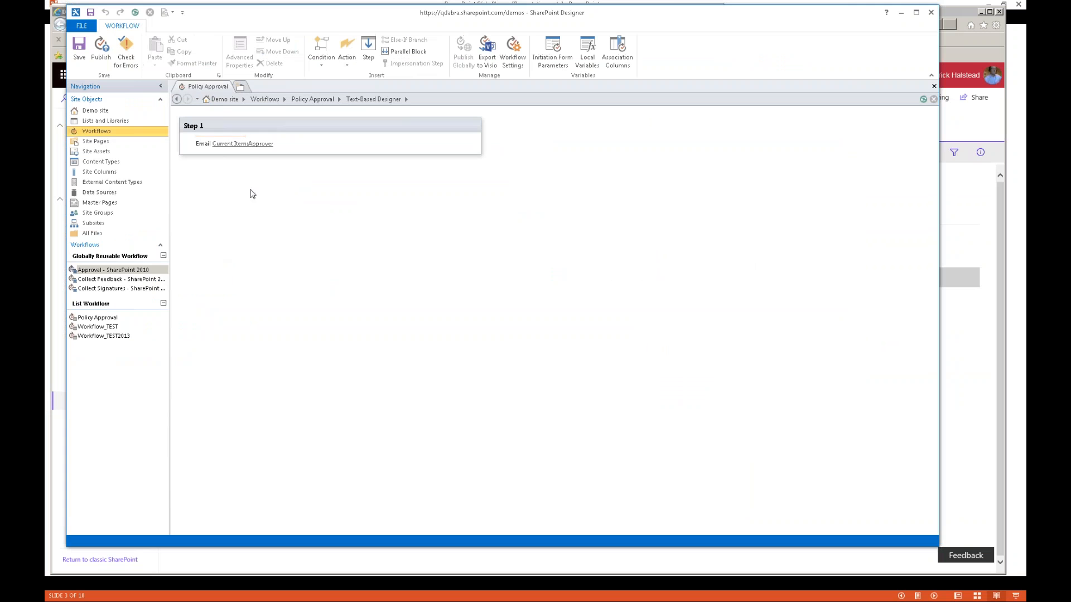
left_click(249, 146)
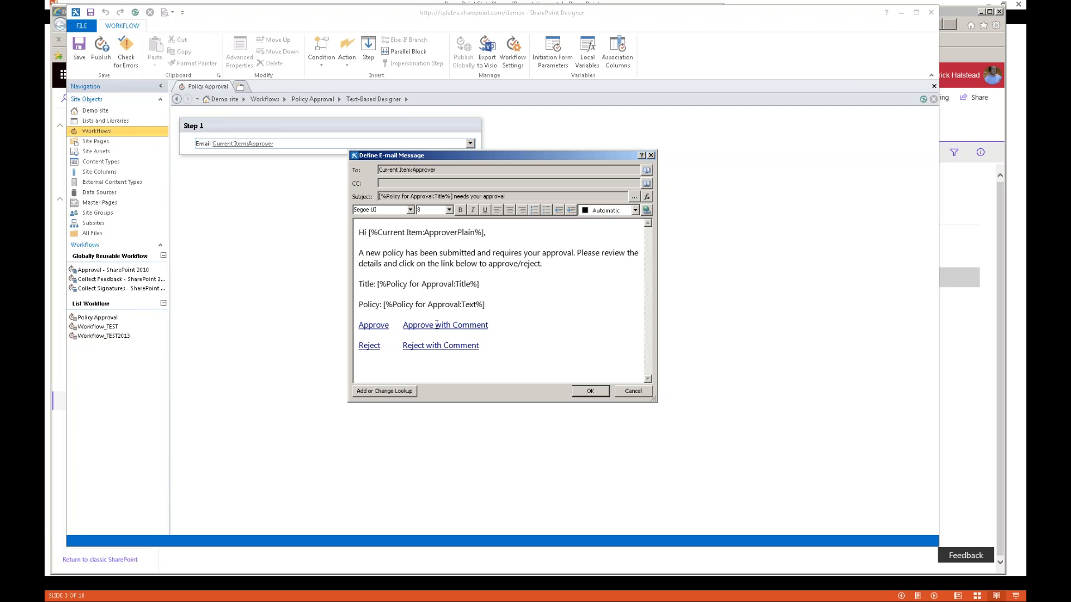
left_click(379, 327)
left_click(646, 211)
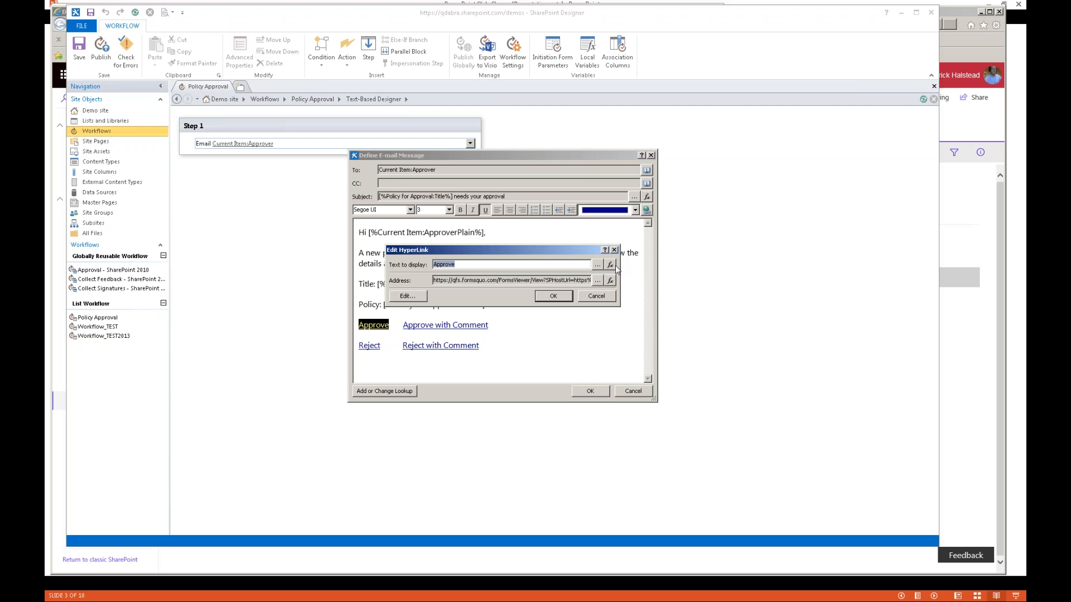
left_click(597, 280)
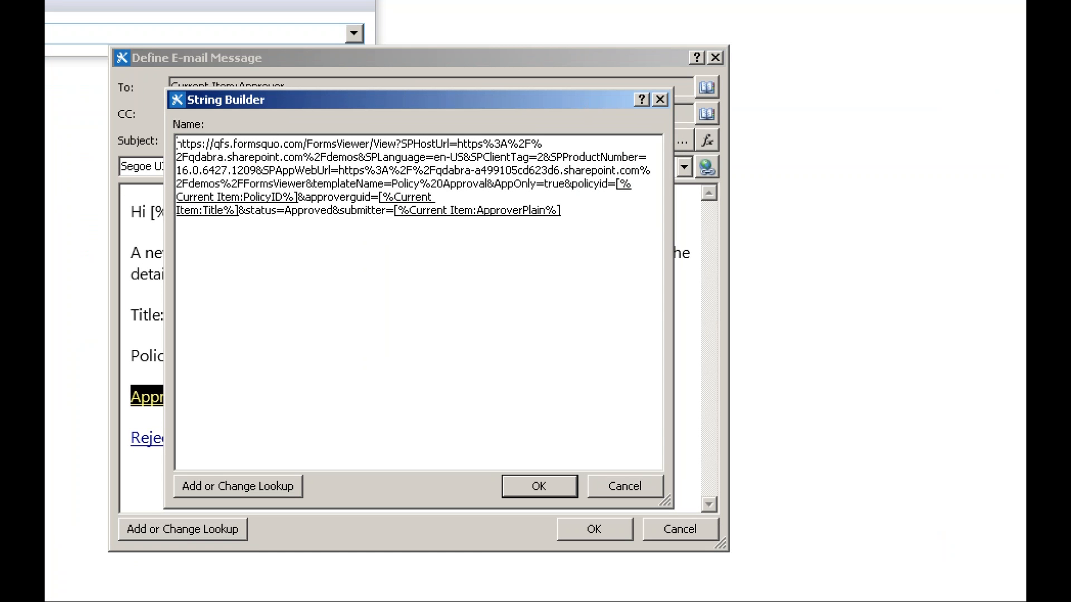
Step: Examine the Approve link's FormsViewer URL, including its host, template, AppOnly, approverguid, status and submitter parameters, and close the hyperlink dialogs
left_click_drag(179, 152, 370, 146)
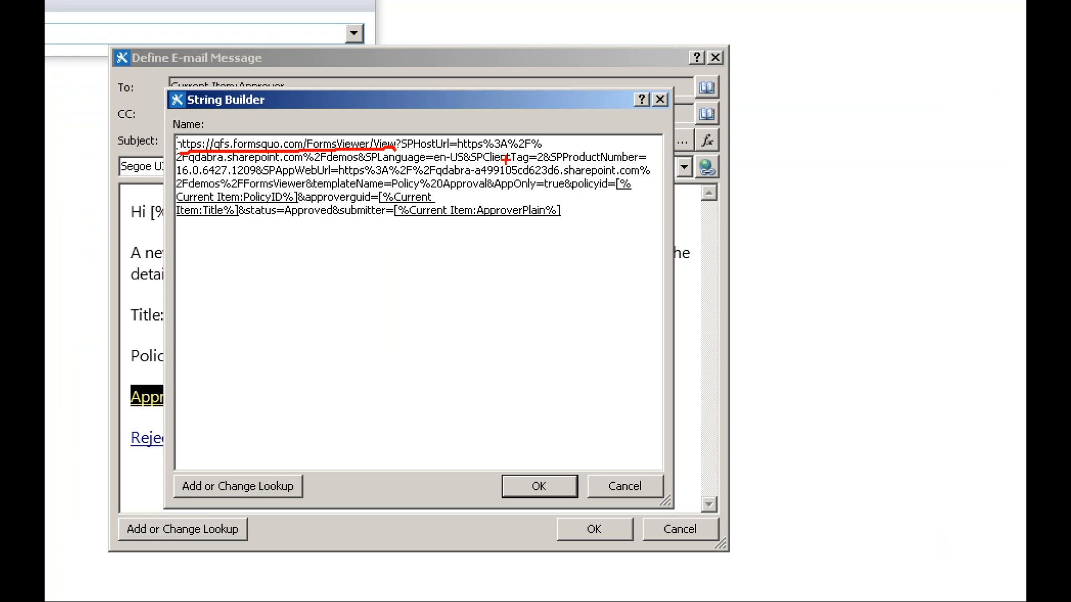
mouse_move(459, 151)
left_mouse_down()
mouse_move(484, 159)
mouse_move(339, 166)
left_mouse_up()
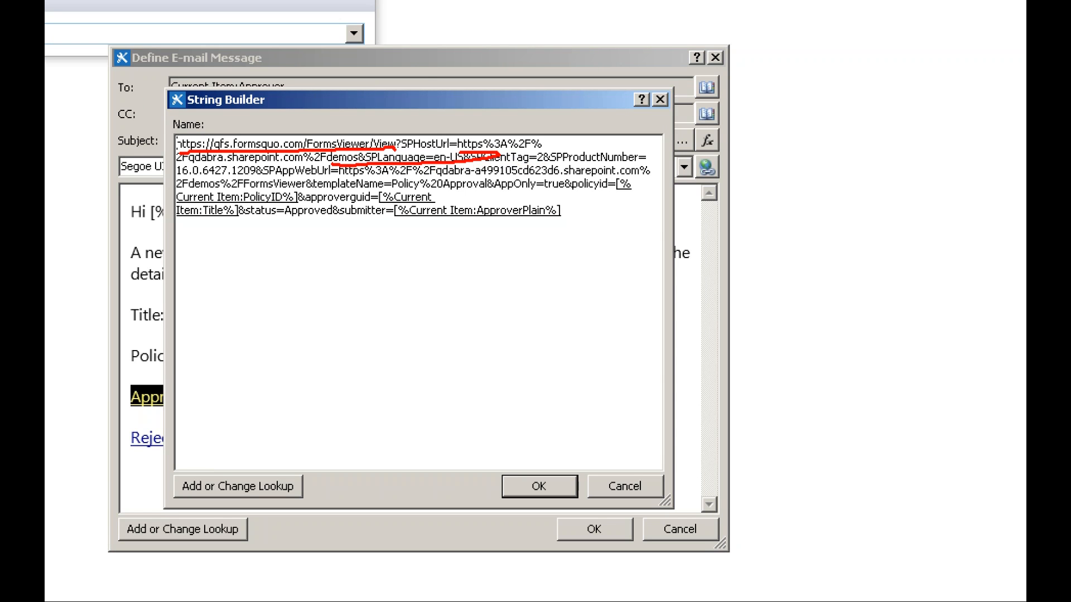
mouse_move(339, 179)
left_mouse_down()
mouse_move(416, 179)
mouse_move(254, 184)
mouse_move(512, 189)
left_mouse_up()
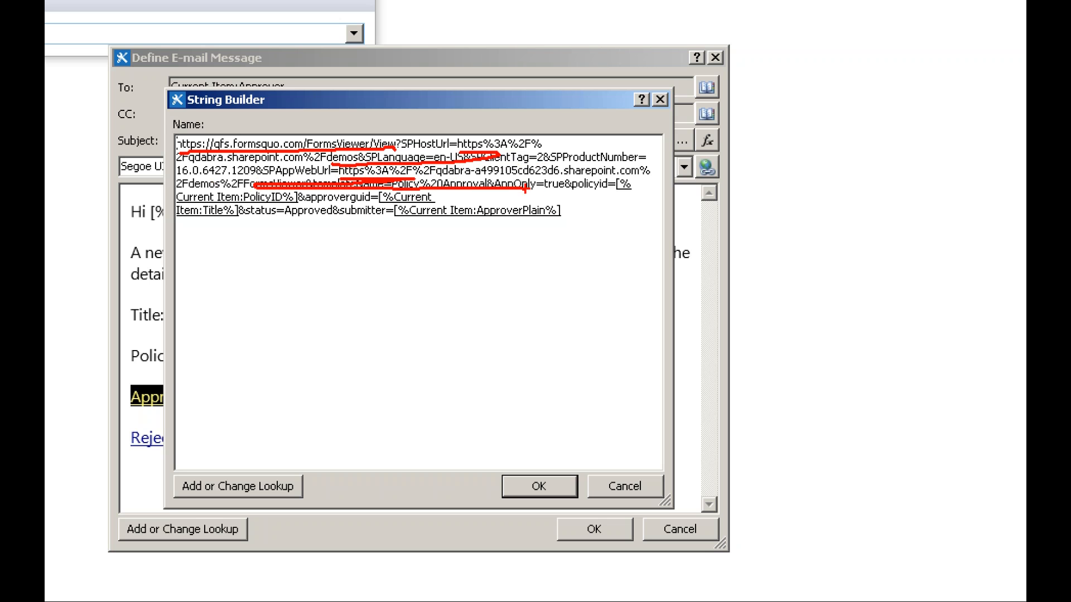
left_click_drag(498, 192, 560, 192)
left_click_drag(315, 205, 358, 205)
mouse_move(189, 229)
left_mouse_down()
mouse_move(304, 224)
mouse_move(442, 196)
left_mouse_up()
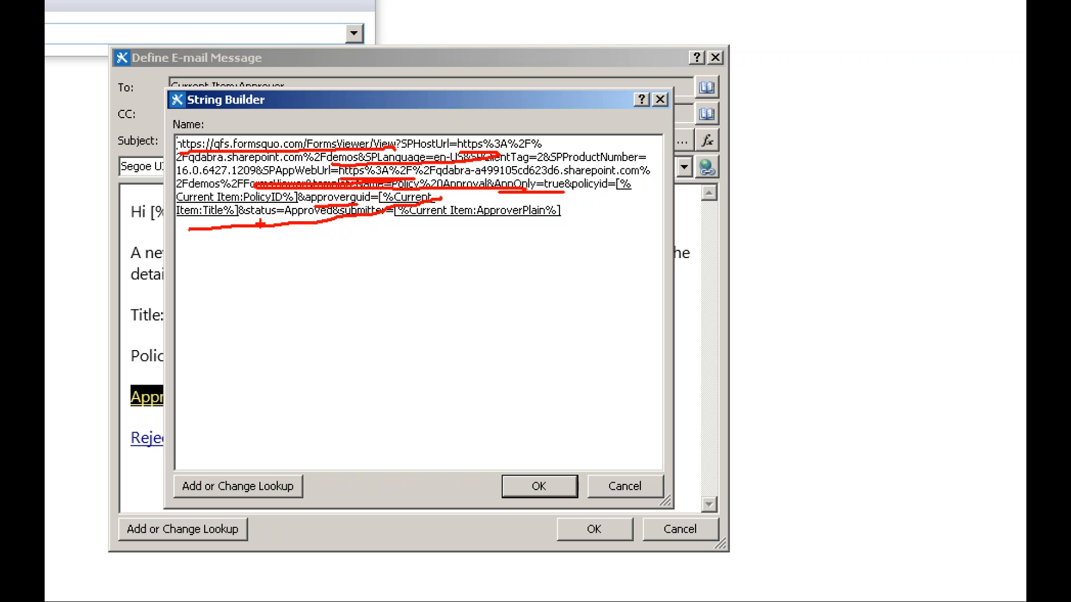
left_click_drag(251, 224, 593, 213)
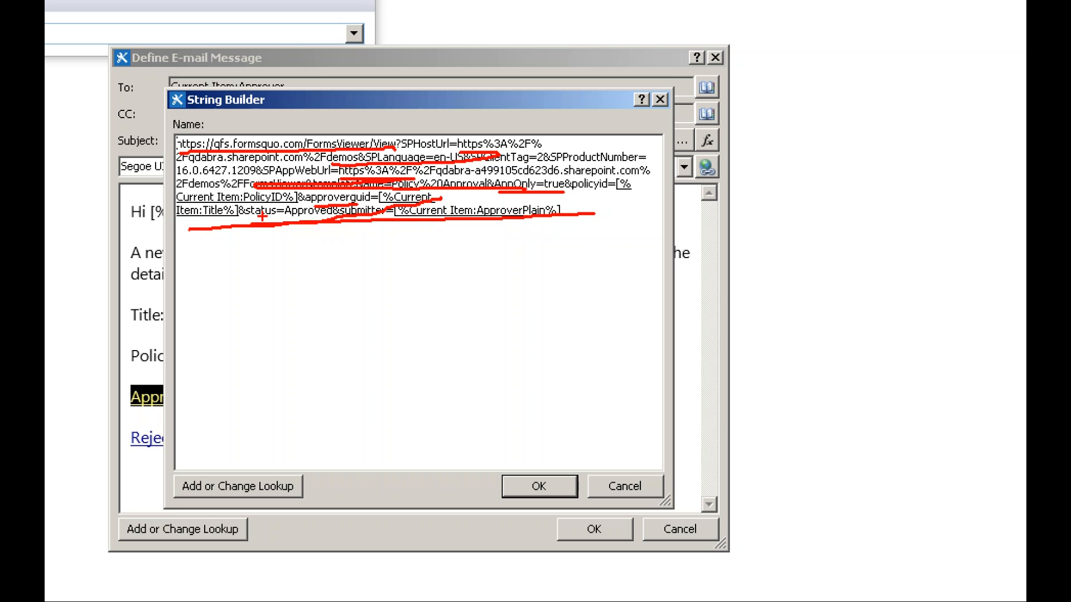
key("Escape")
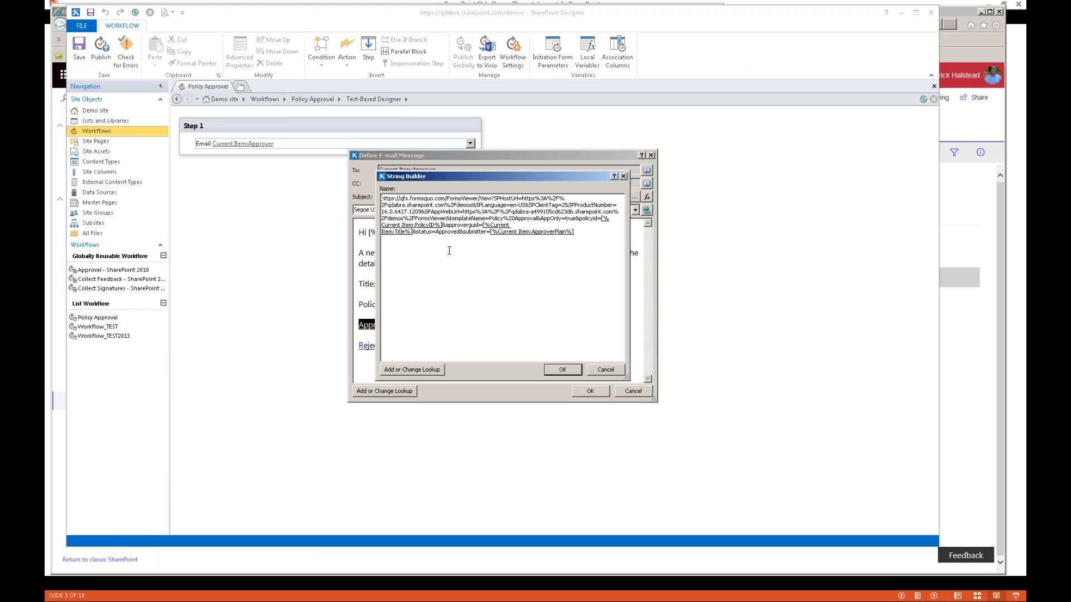
key("Return")
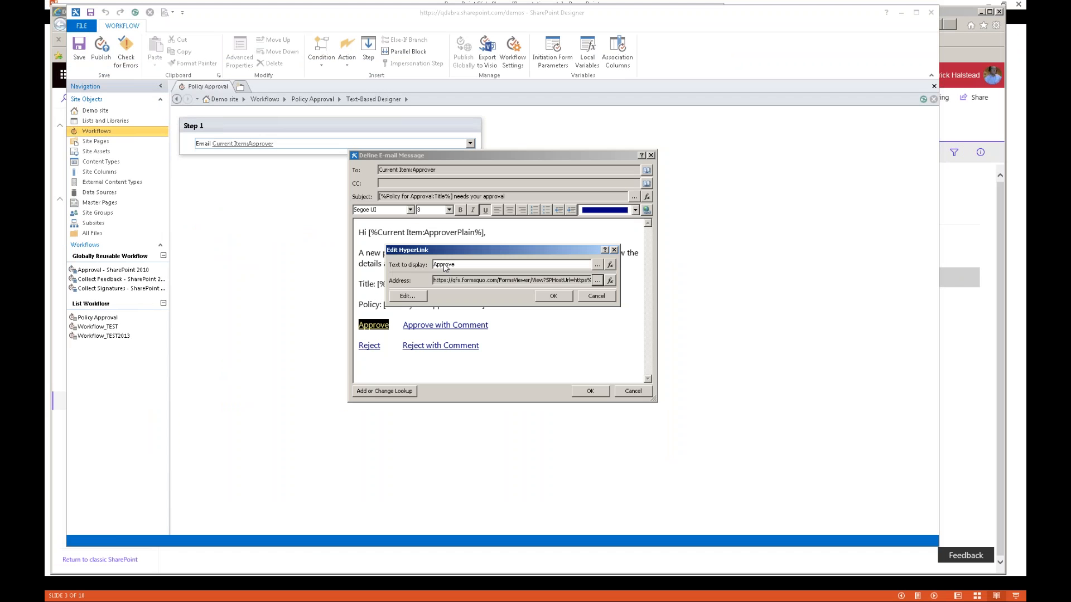
left_click(614, 250)
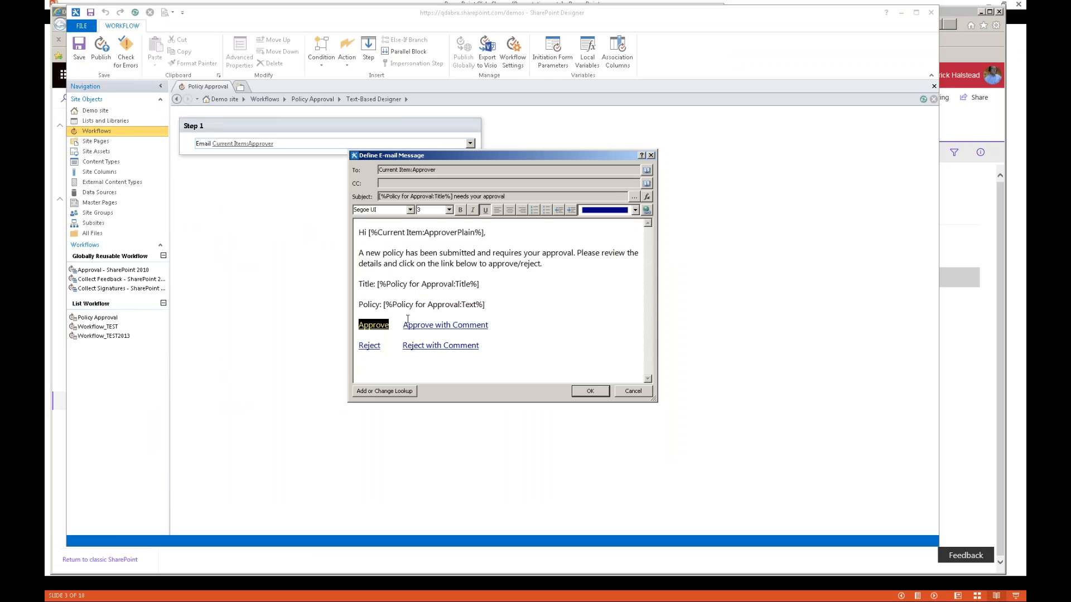
Step: Inspect the Approve with Comment hyperlink's address, highlighting its status and submitter values, and cancel without changes
left_click(457, 325)
left_click(647, 210)
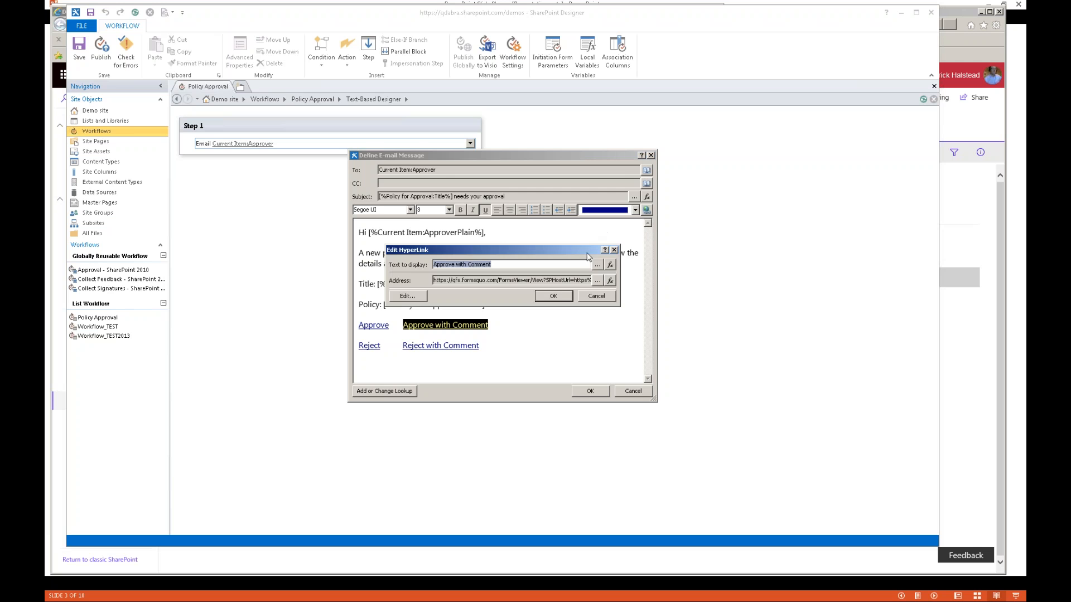
left_click(600, 279)
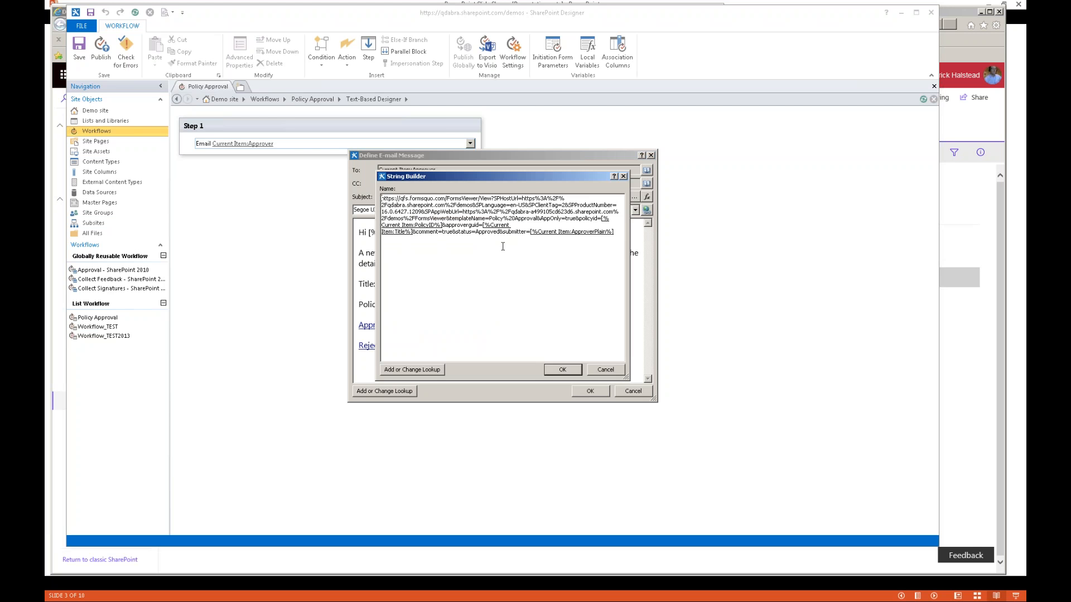
left_click_drag(472, 236, 592, 234)
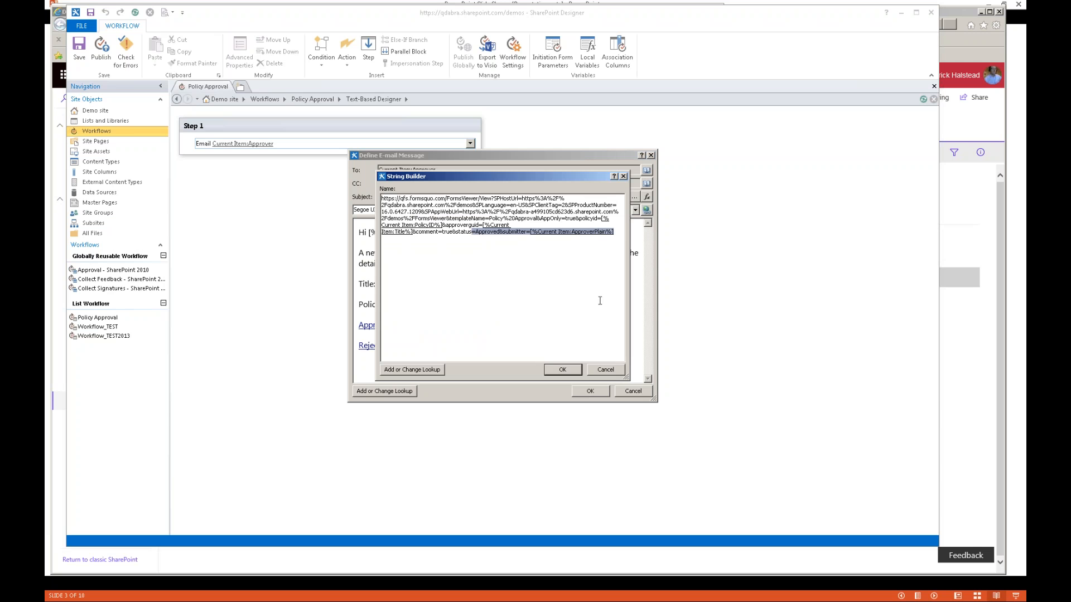
left_click(610, 372)
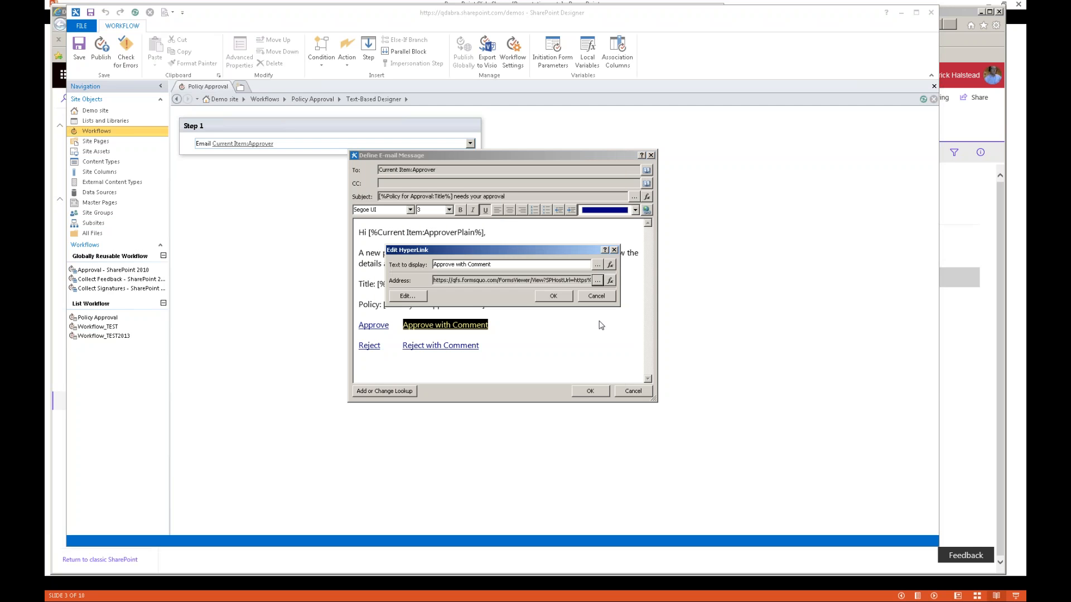
left_click(592, 290)
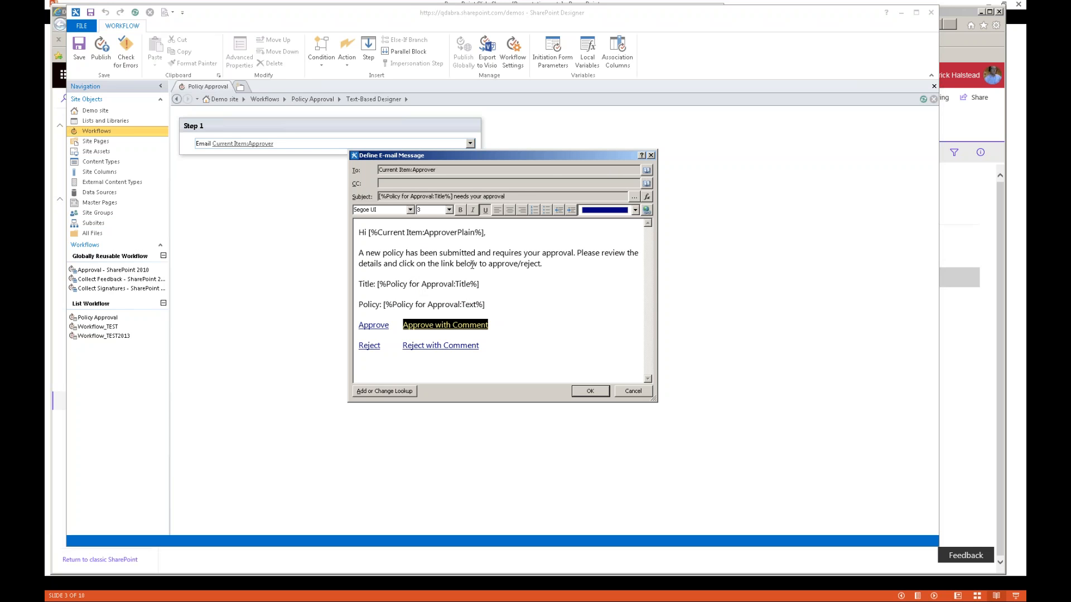
Step: Switch to Outlook and open the approval request email for the Continuous Improvement of Solutions policy, moving its window clear for reading
key("alt+Tab")
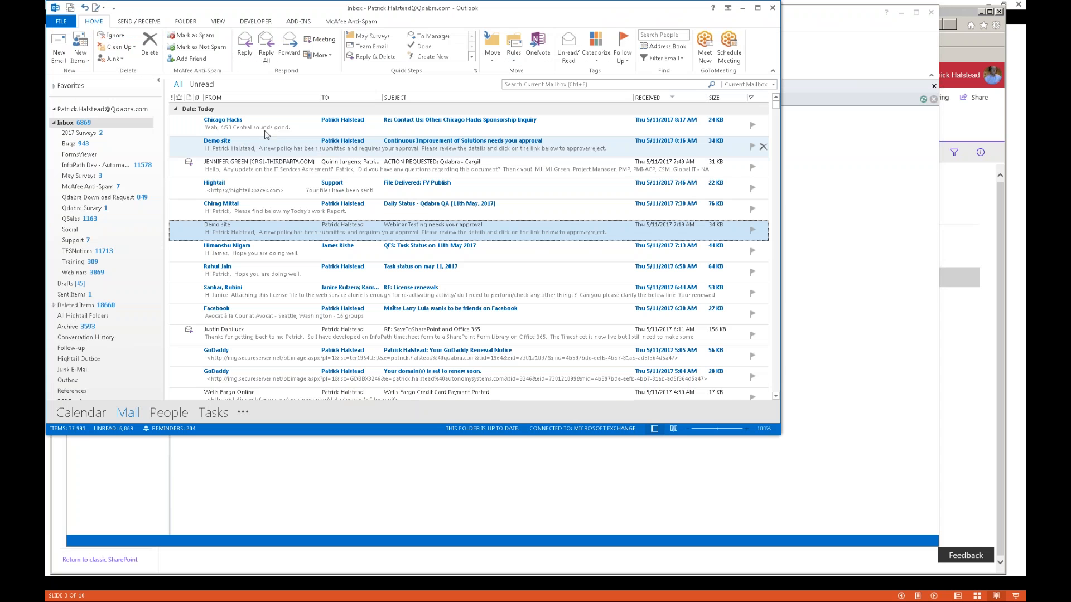
left_click(256, 146)
double_click(255, 146)
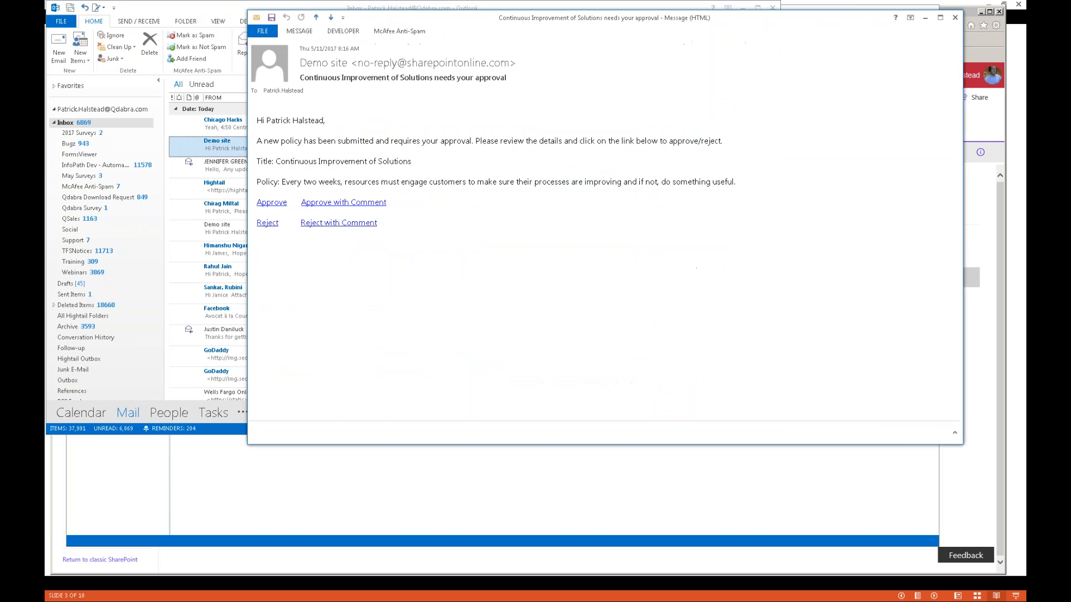
left_click_drag(369, 23, 254, 25)
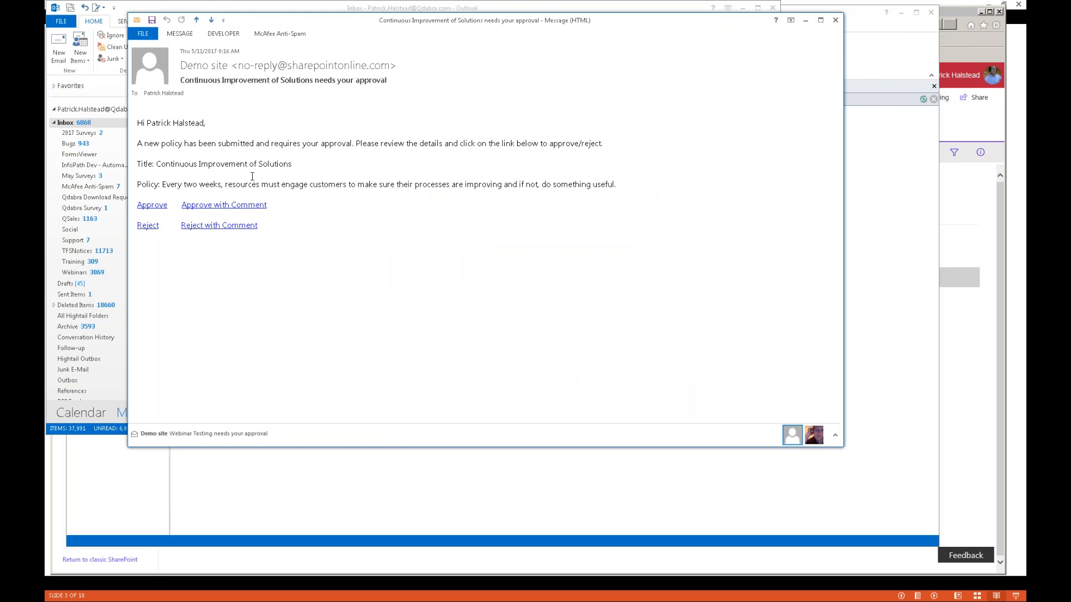
Step: Approve the policy with a comment from the email, submitting the comment "Make it so"
left_click(239, 206)
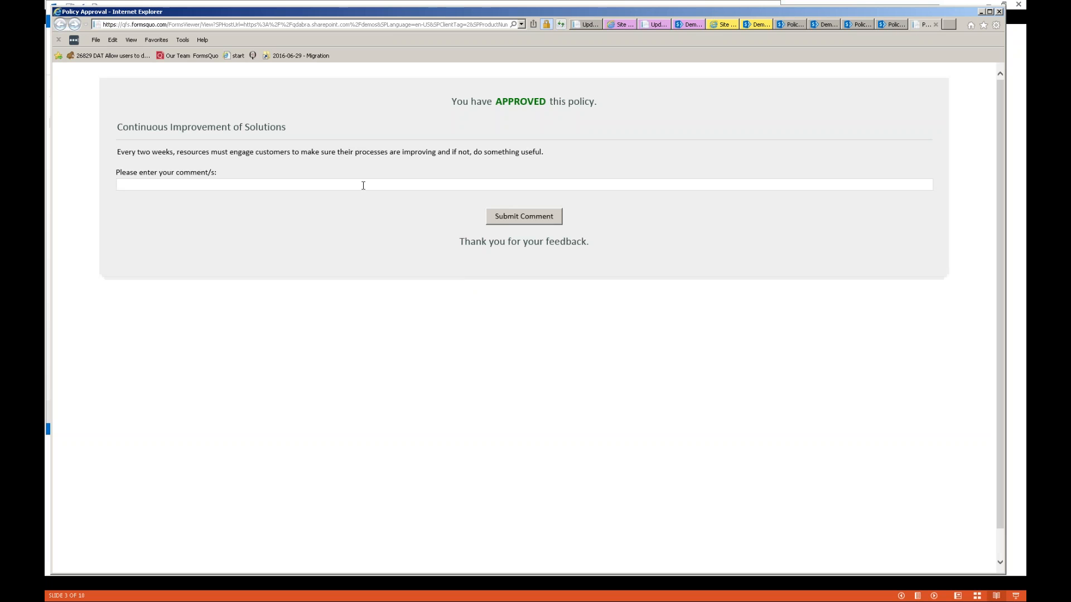
type("Make it so")
left_click(508, 216)
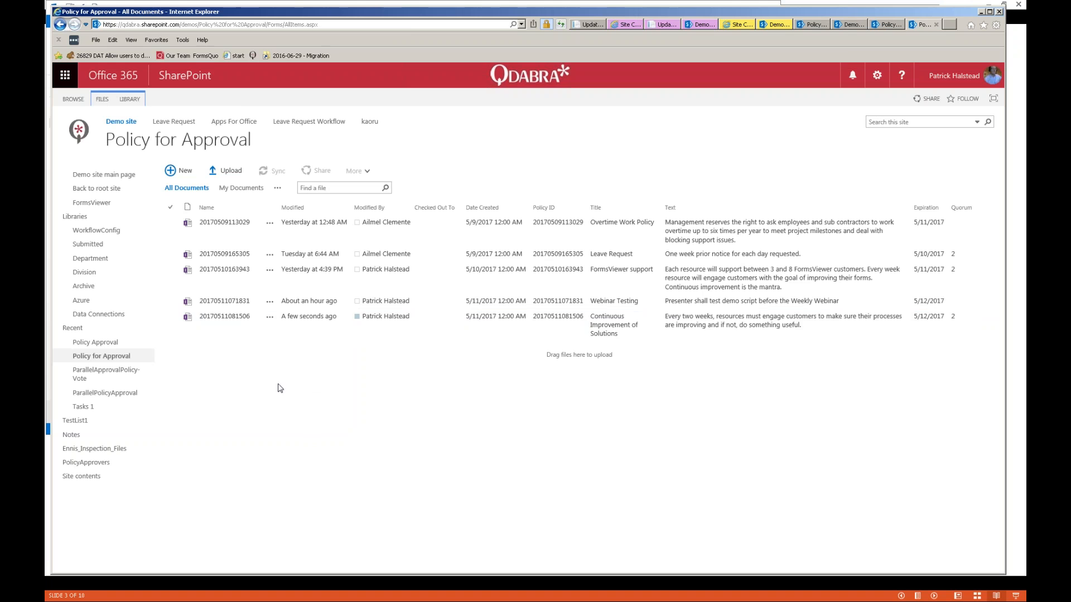
Step: Return to the approval email, try to reject the same policy, highlight the form's message and close the form
key("alt+Tab")
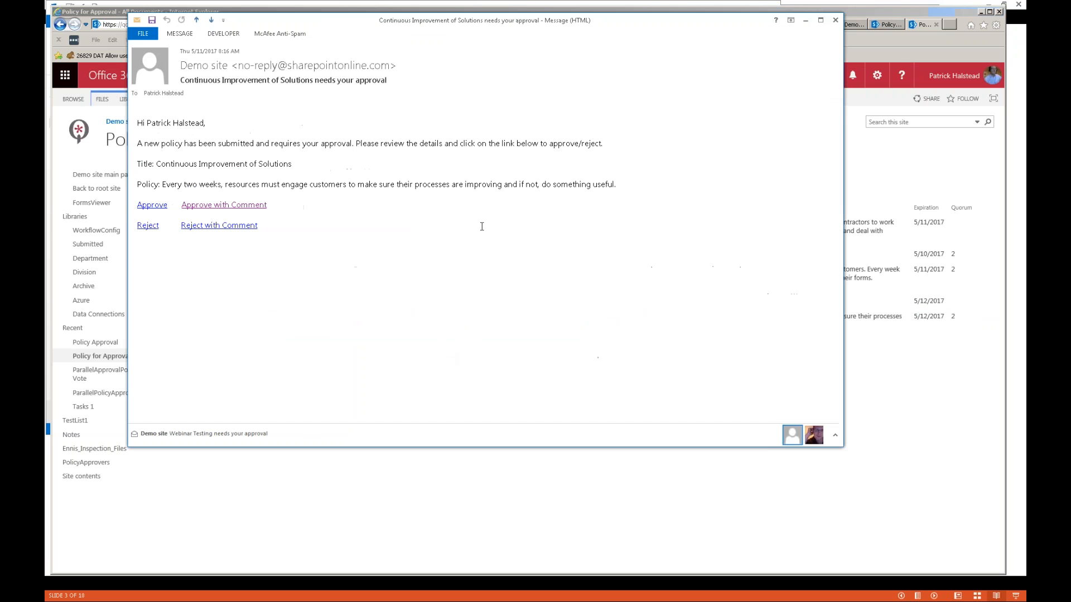
left_click(148, 226)
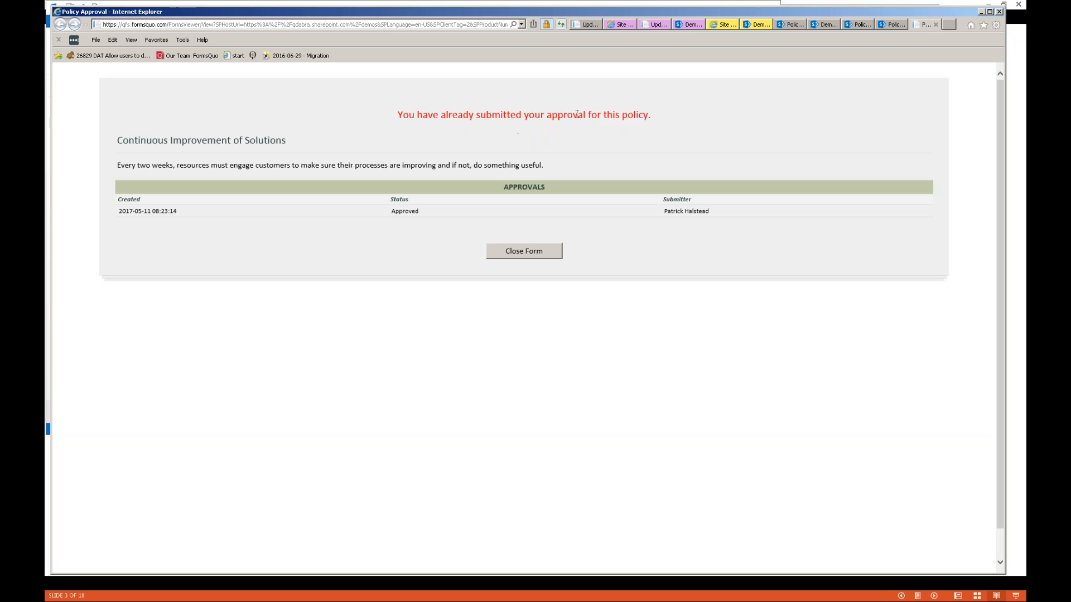
left_click_drag(524, 114, 637, 114)
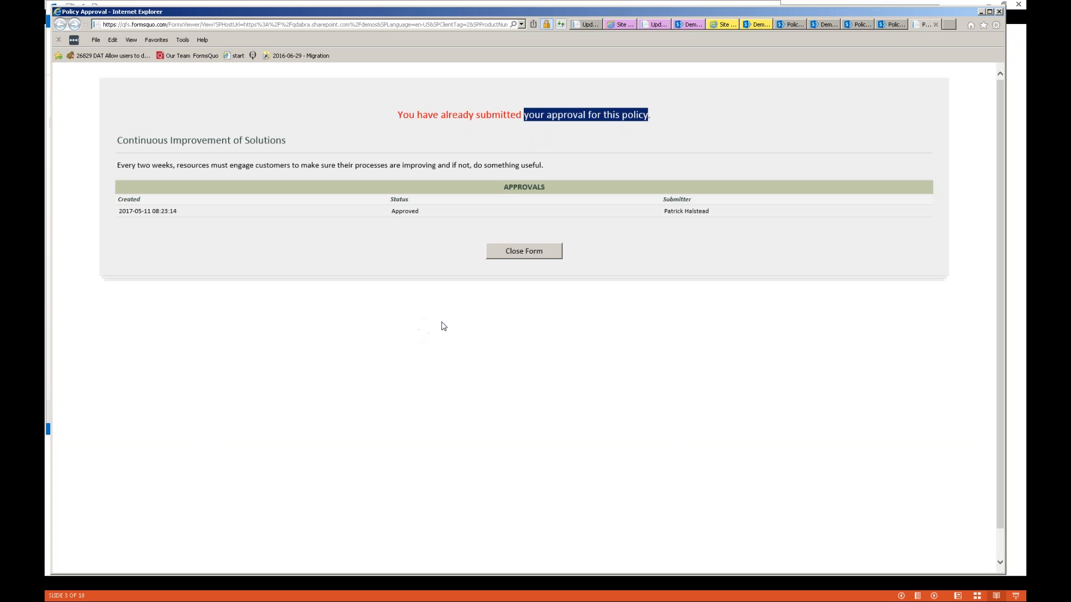
left_click(537, 256)
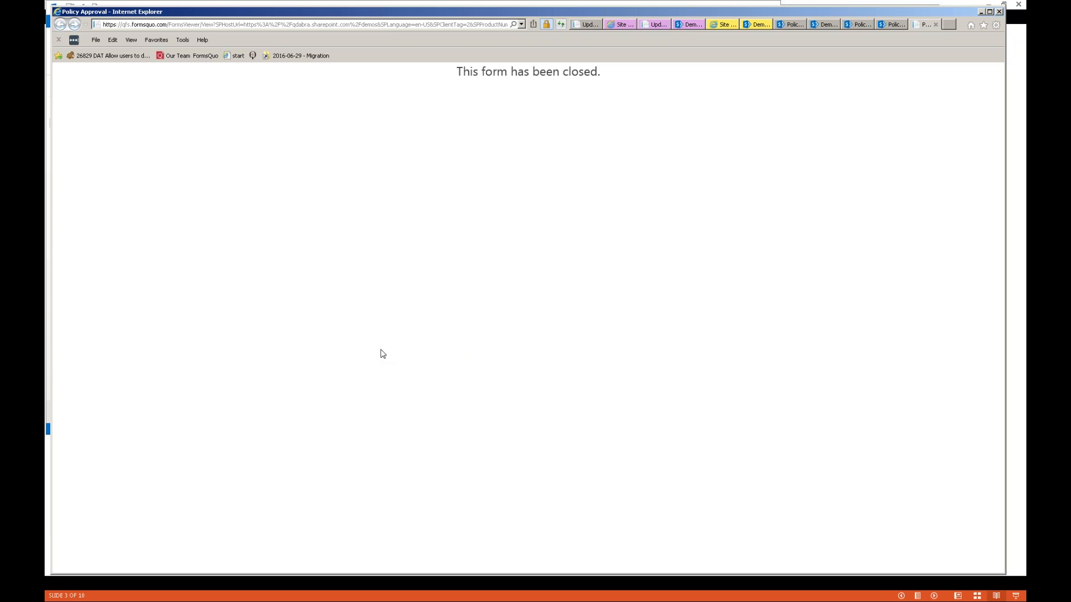
Step: Check the Policy for Approval library, refresh the Policy Approval library and select the newly submitted approval
left_click(892, 25)
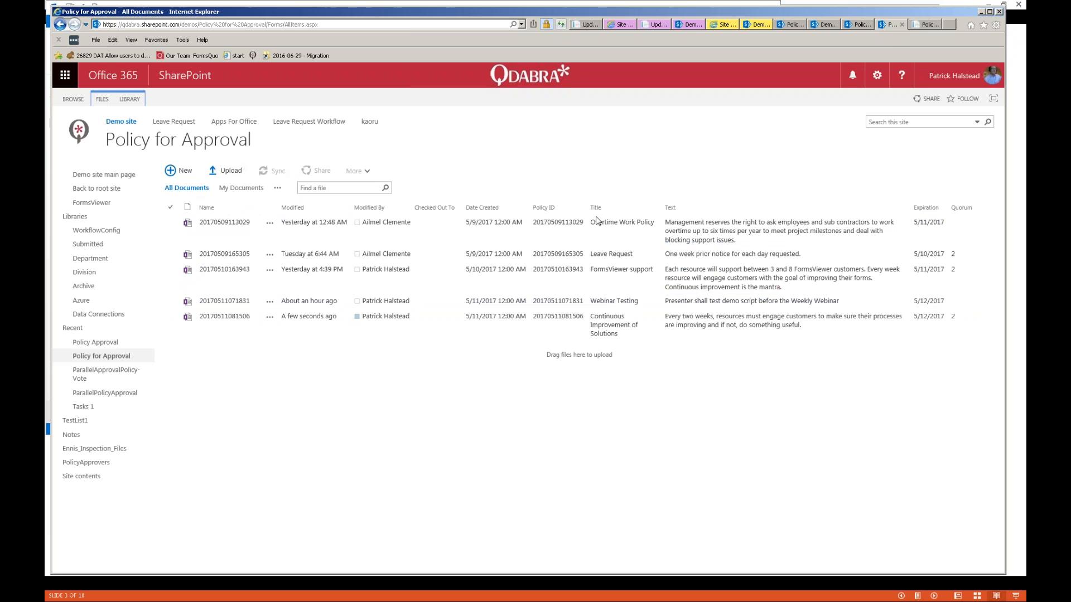
left_click(863, 25)
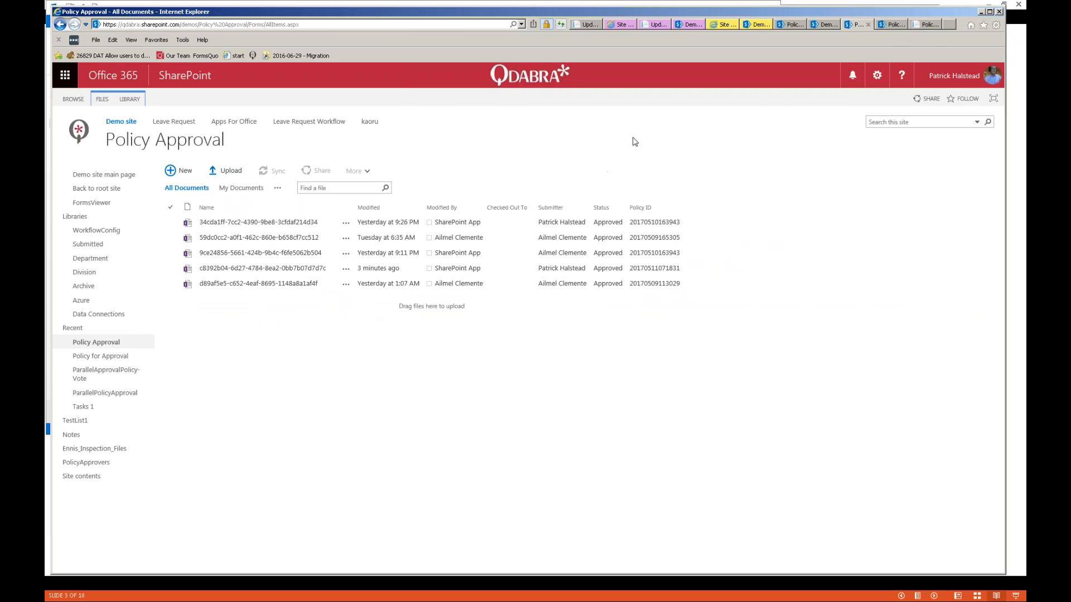
left_click(560, 24)
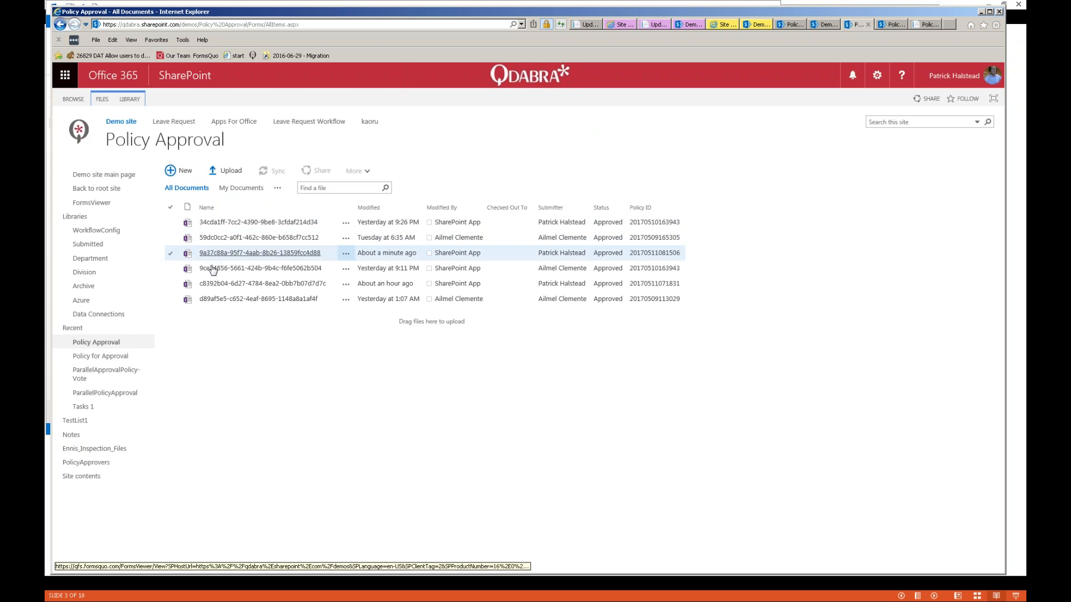
left_click(173, 255)
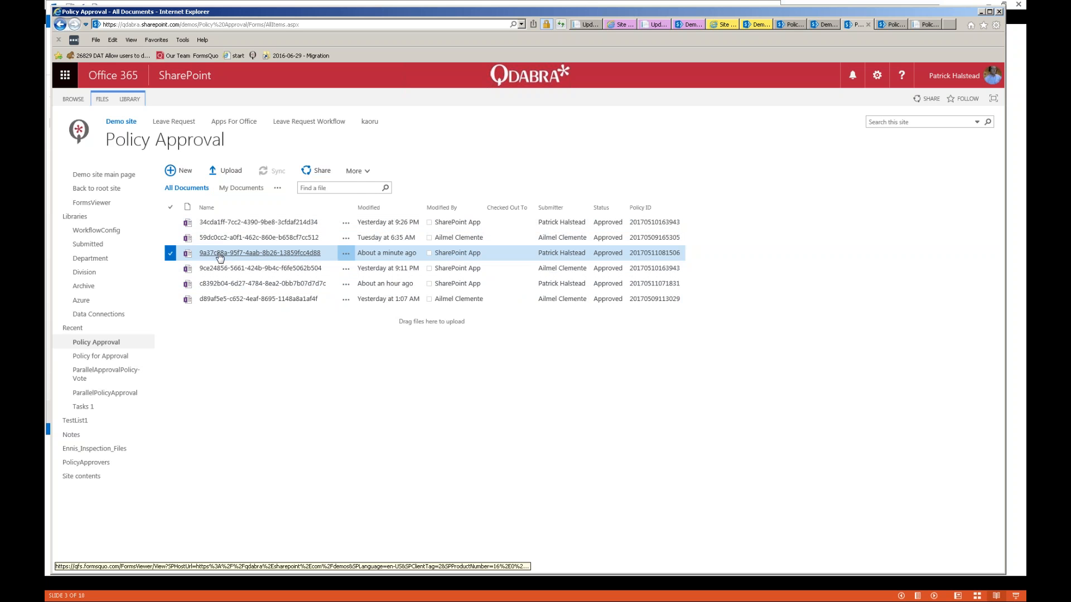
Step: Try to create a new document directly in the Policy Approval library, highlight the form's message and close the form
left_click(180, 173)
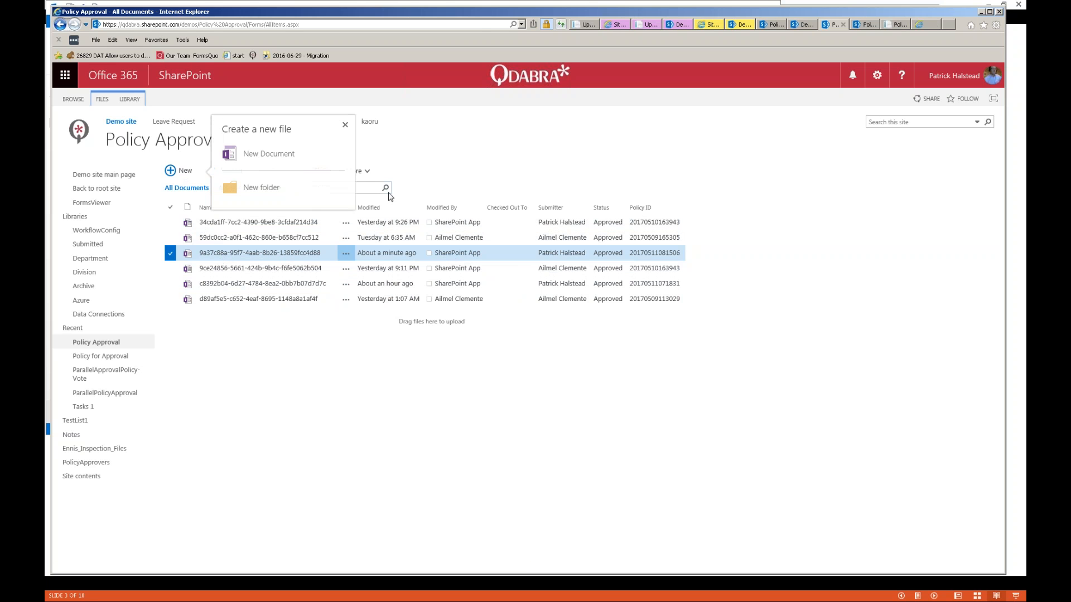
left_click(268, 154)
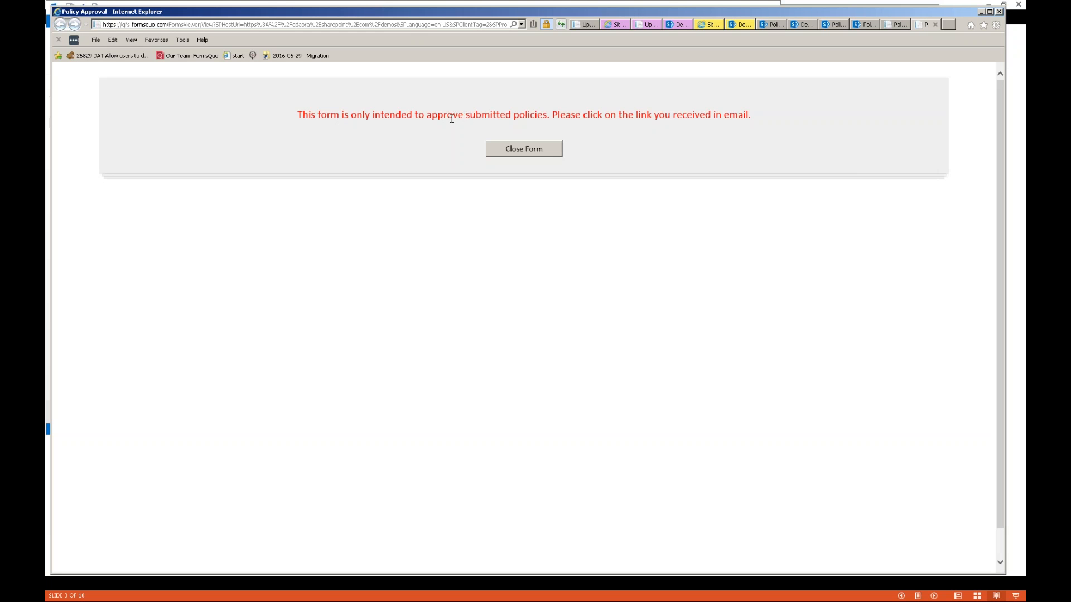
left_click_drag(427, 114, 741, 111)
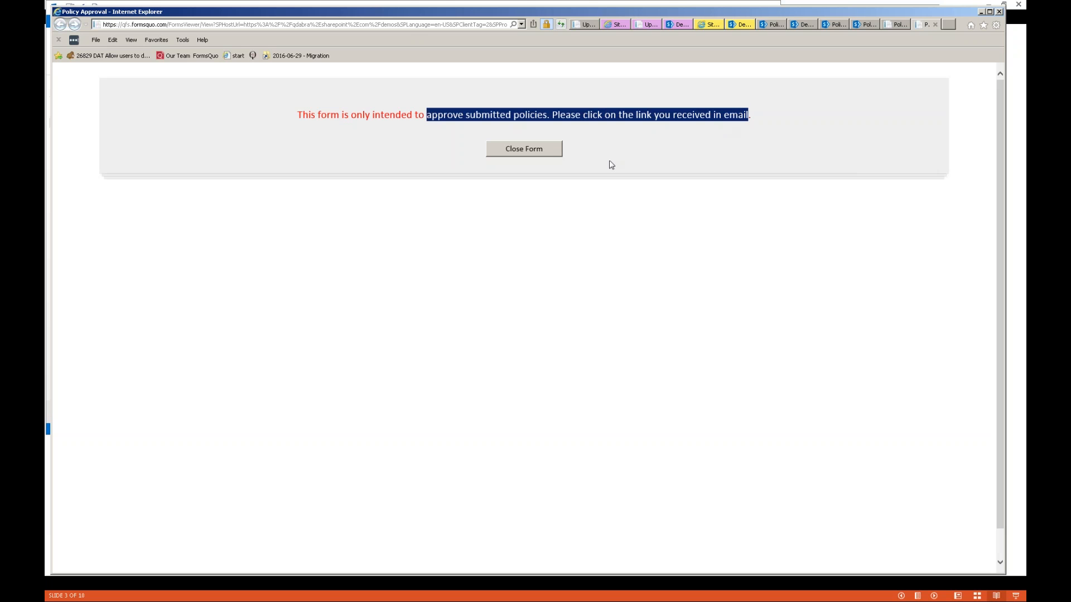
left_click(545, 153)
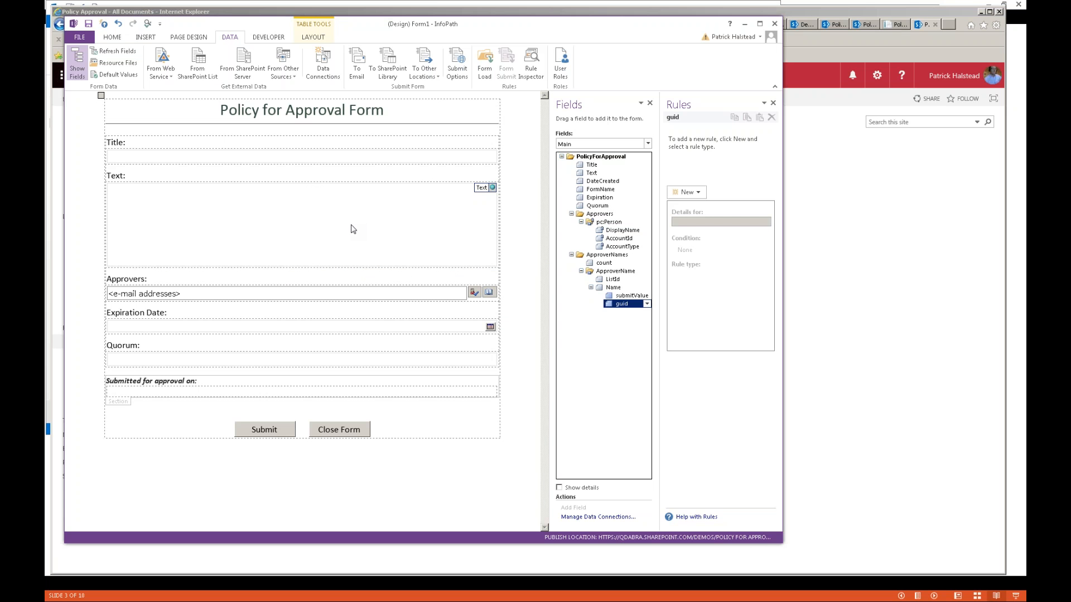
Step: Switch to the Policy Approval form in InfoPath and show the rules on the QdabraRules finishedLoading field
key("alt+Tab")
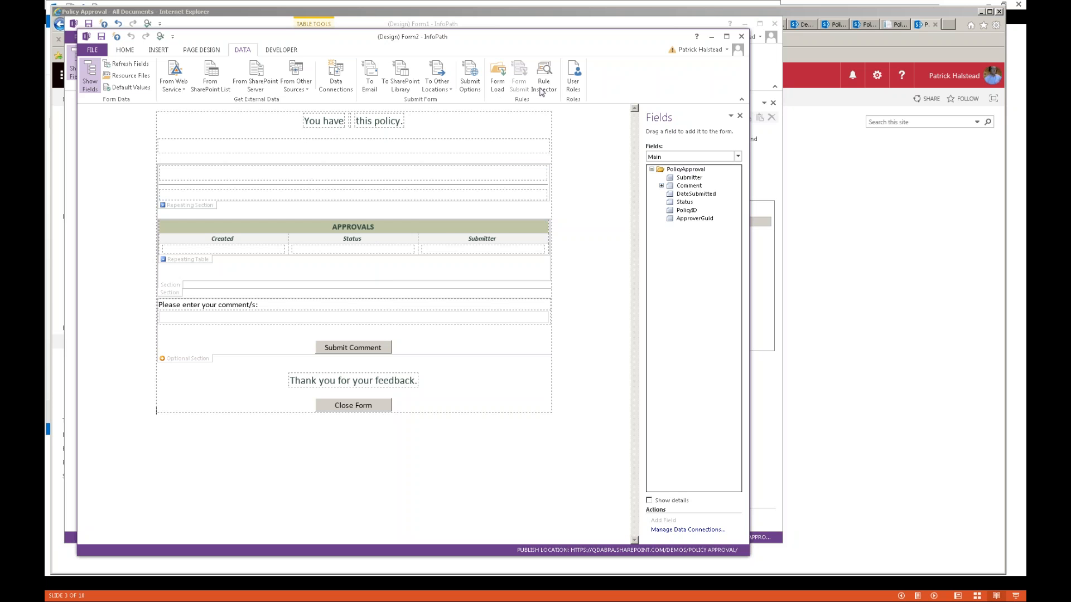
left_click(738, 156)
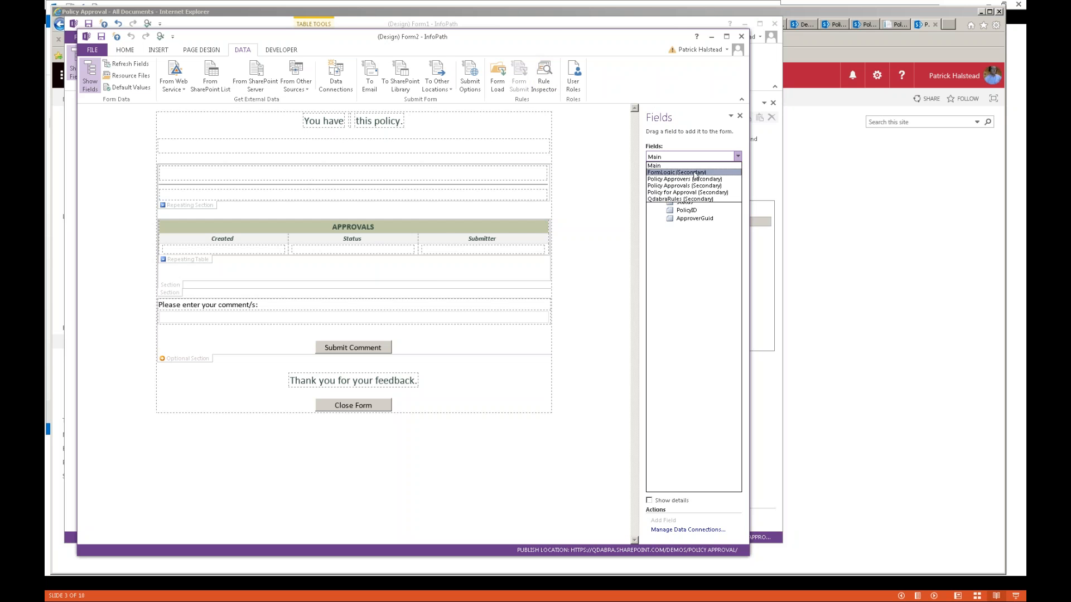
left_click(694, 201)
left_click(688, 186)
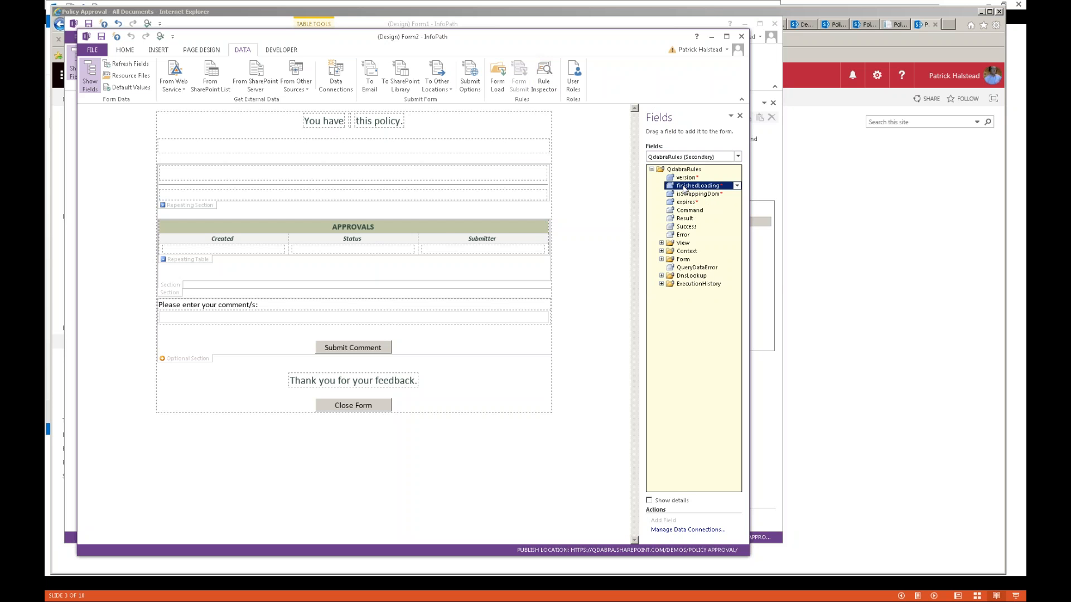
left_click(124, 51)
left_click(604, 73)
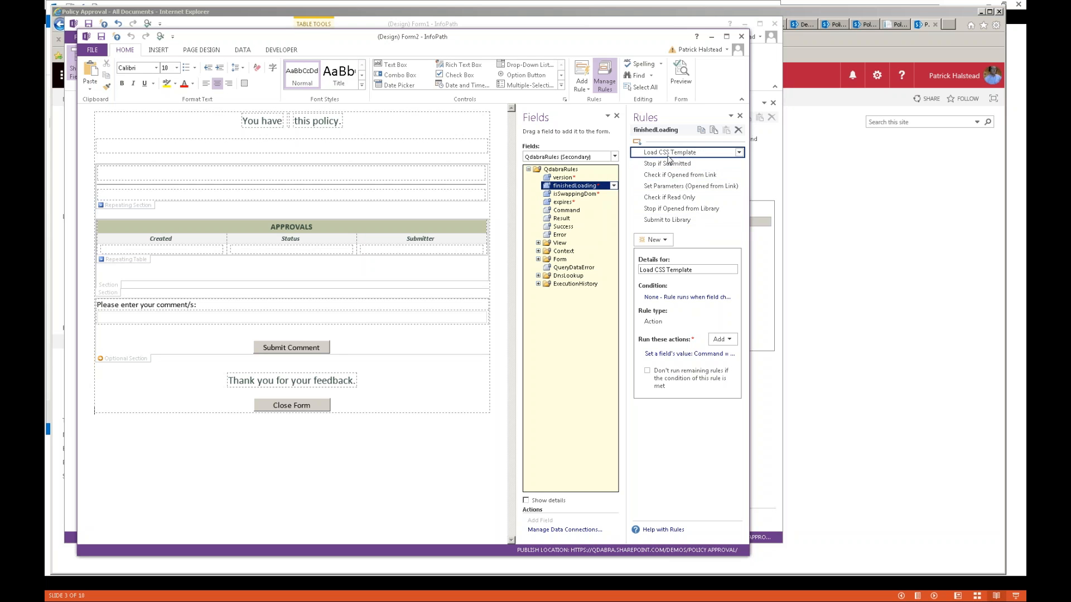
Step: Examine the Check if Opened from Link and Set Parameters rules, widening the window and rules area to read the full actions
left_click(709, 175)
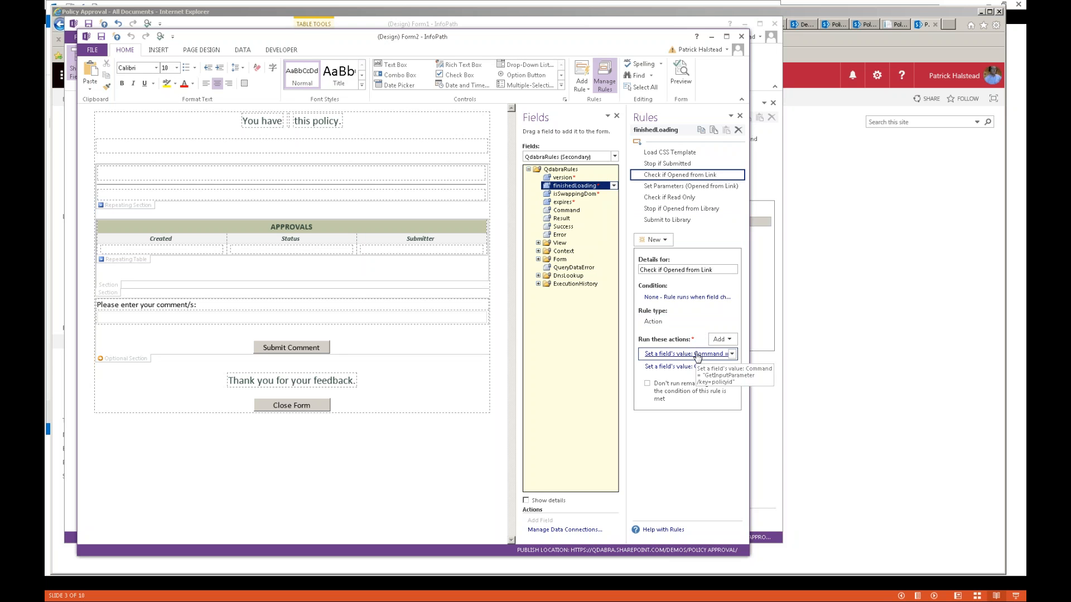
left_click(668, 188)
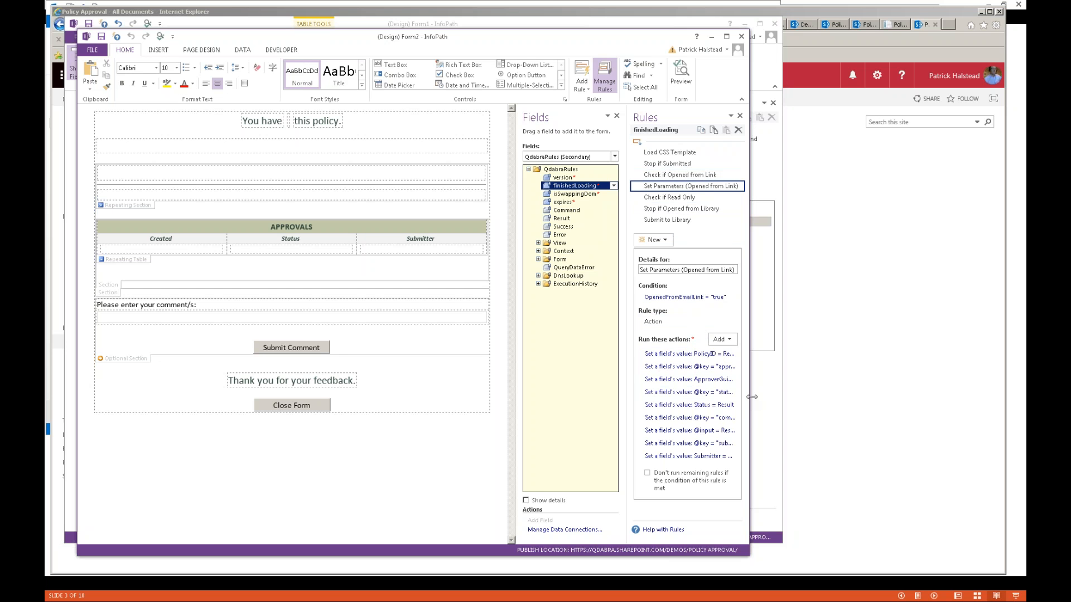
left_click_drag(752, 397, 821, 397)
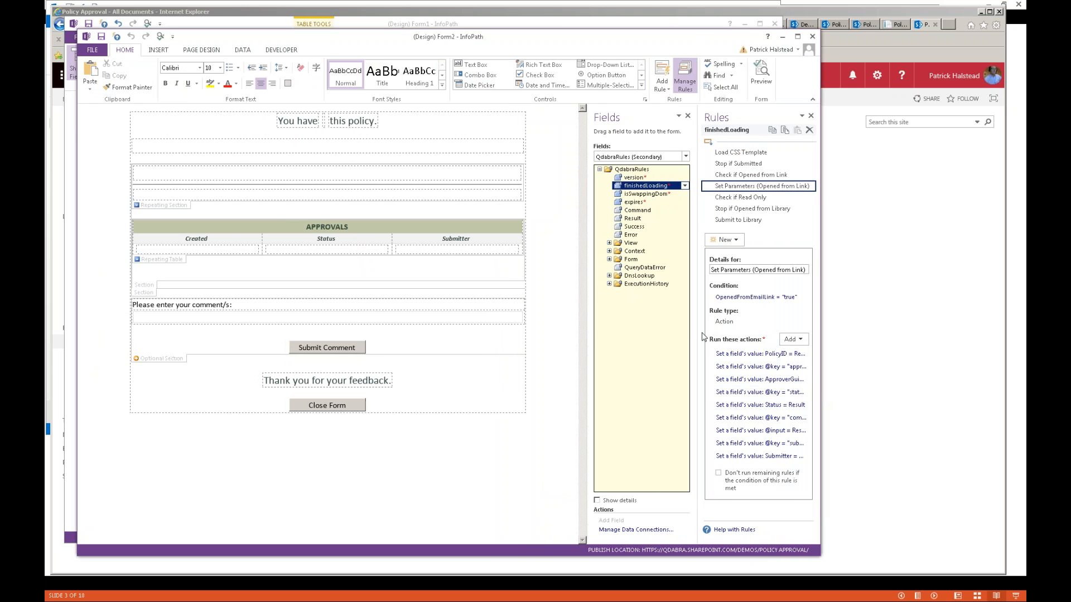
left_click_drag(700, 334, 631, 335)
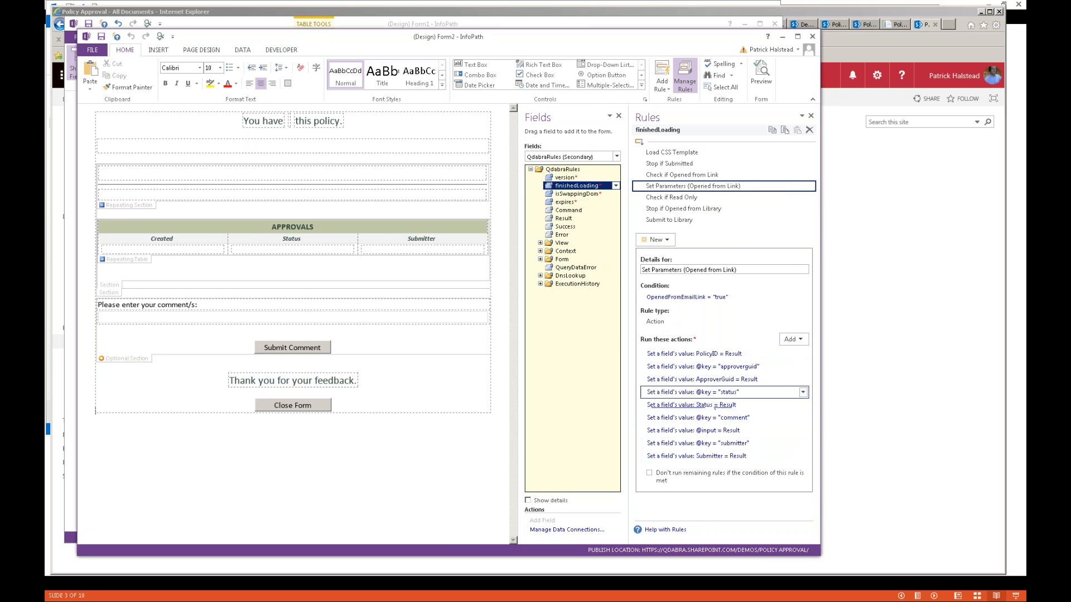
Step: Inspect the GetInputParameter policyid action in the Check if Opened from Link rule, and return to the Set Parameters rule
left_click(583, 158)
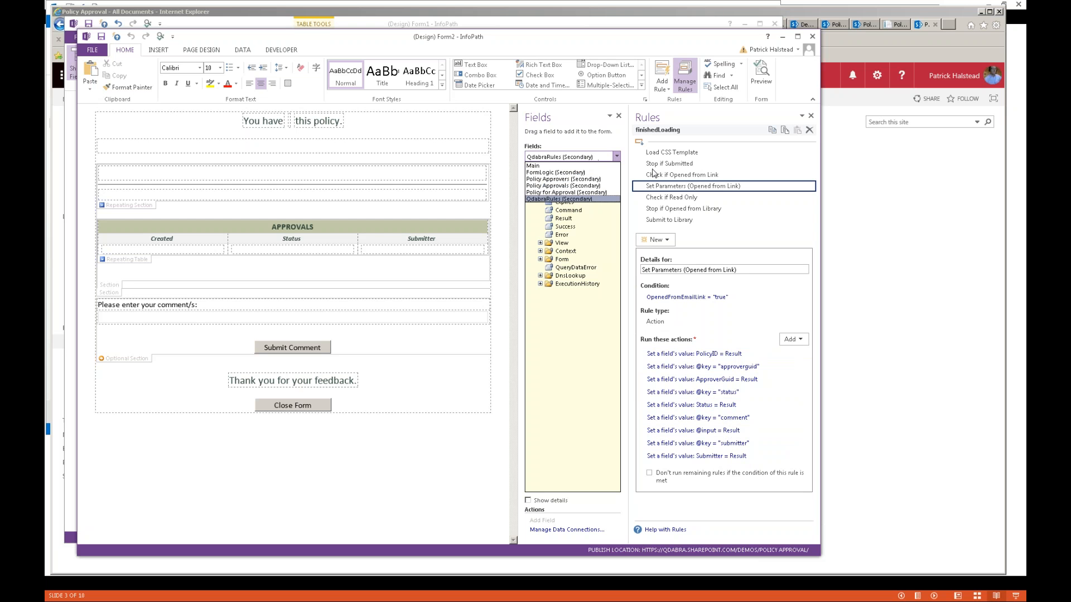
left_click(706, 178)
left_click(705, 179)
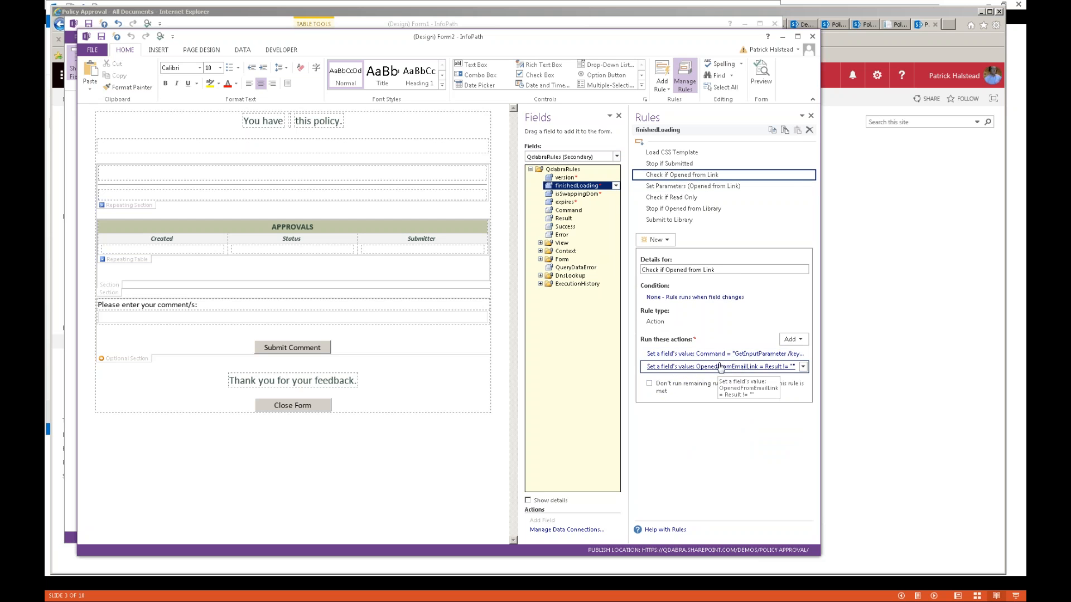
left_click(725, 355)
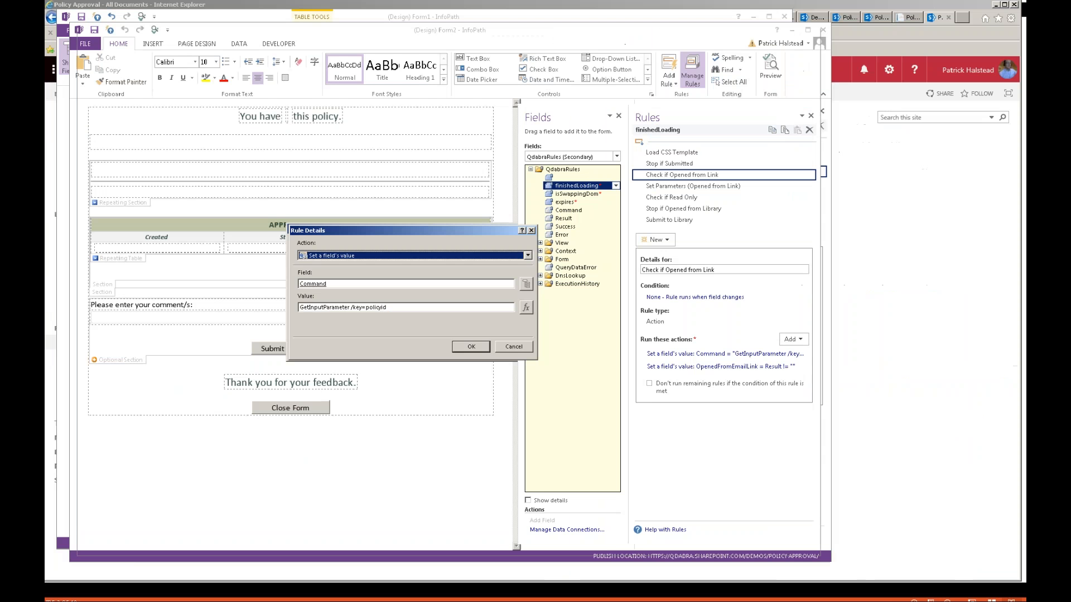
left_click(639, 383)
left_click(669, 187)
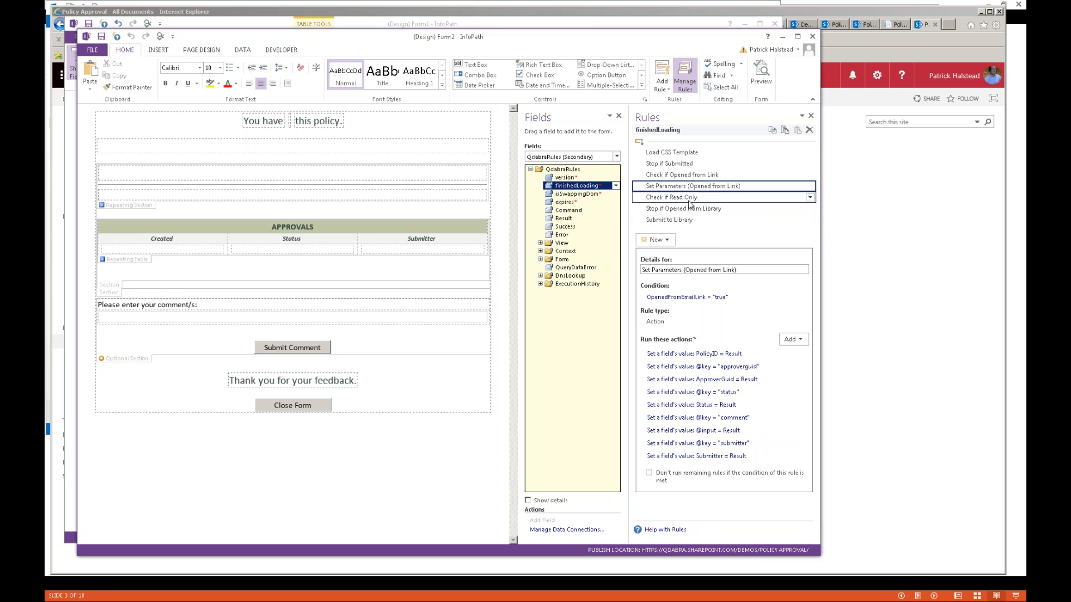
Step: Expand the FormLogic data source's actions and examine the GetData field's Get Policy Values rule
left_click(592, 158)
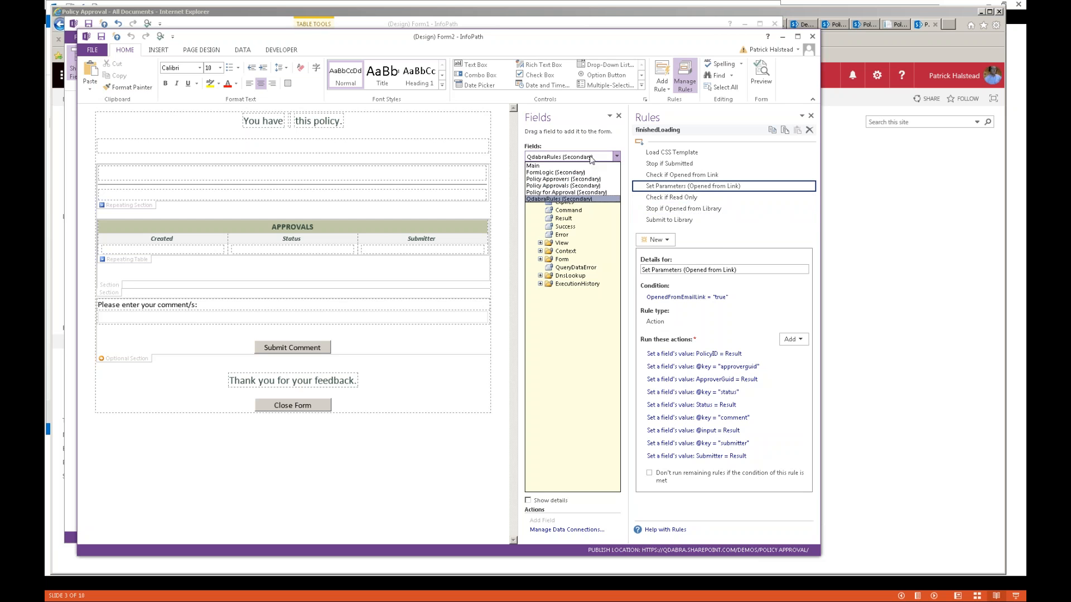
left_click(570, 174)
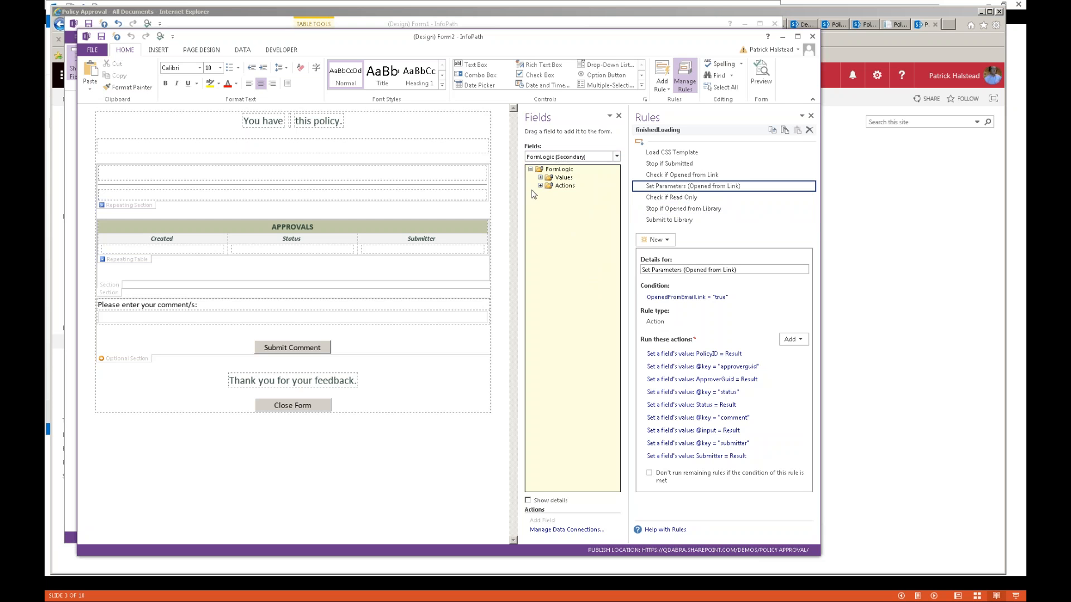
left_click(540, 185)
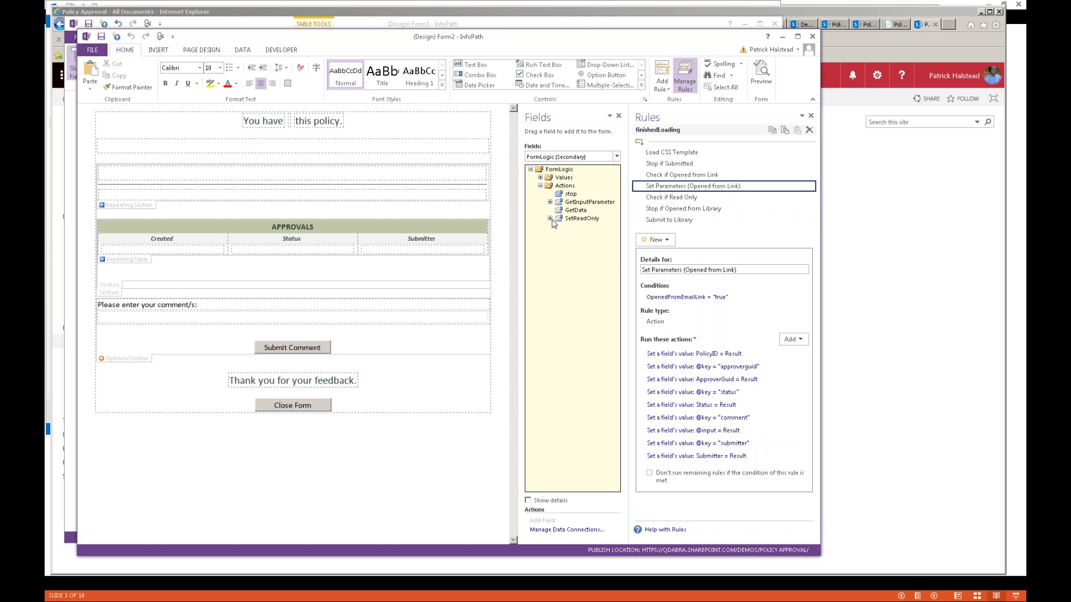
left_click(550, 219)
left_click(550, 202)
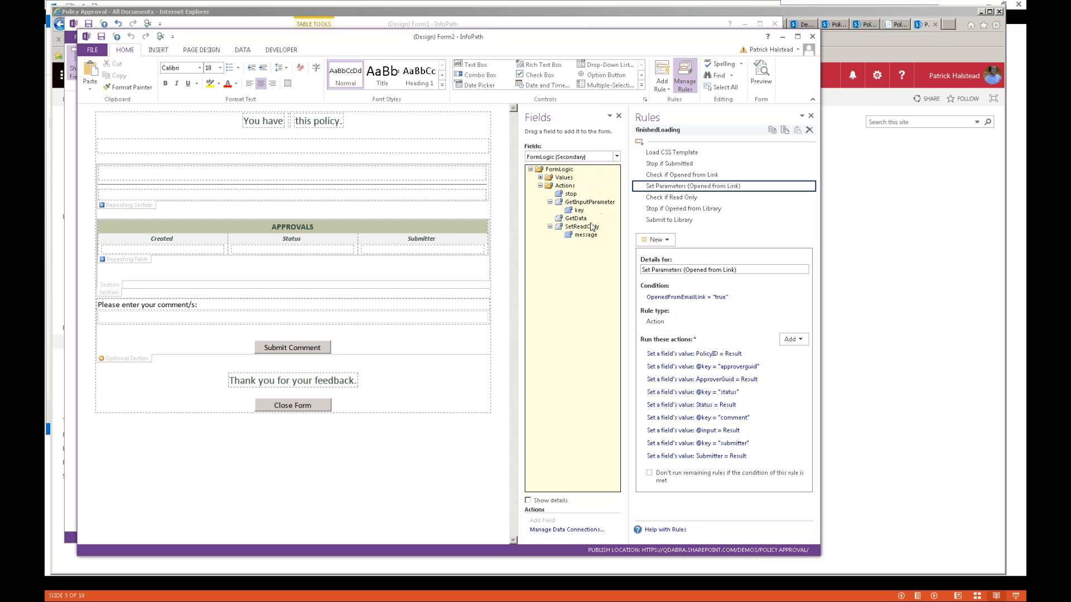
left_click(583, 219)
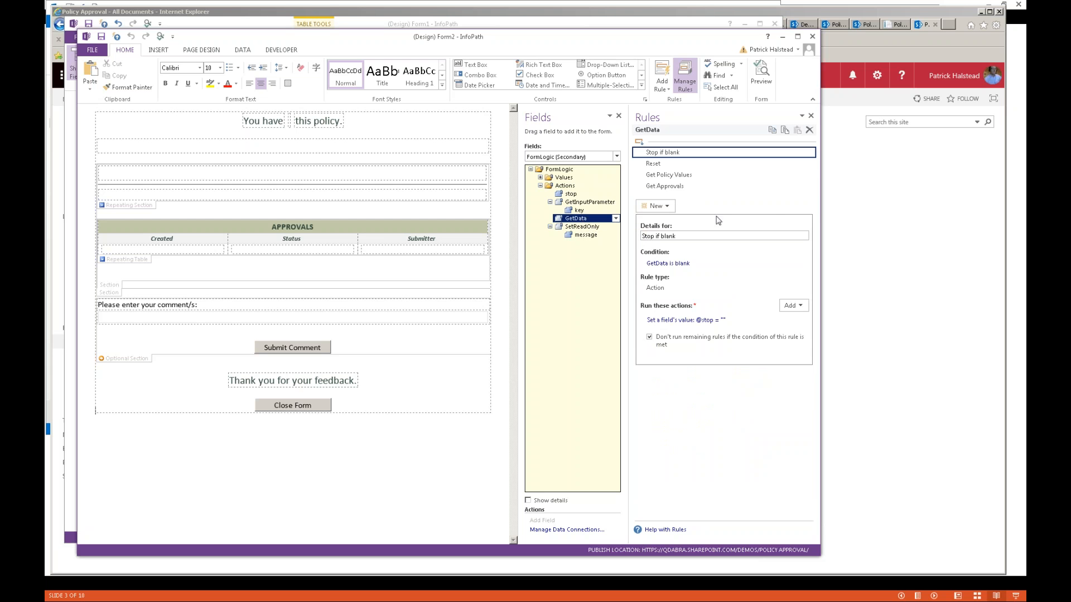
left_click(686, 175)
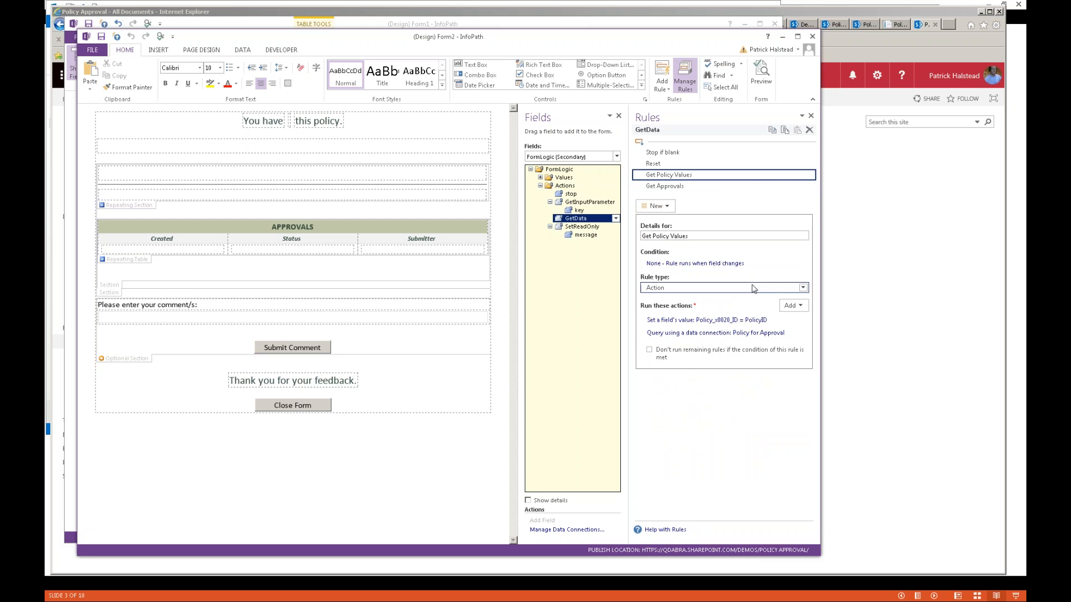
Step: Inspect the Get Policy Values rule's set-value action and the Policy ID query field of Policy for Approval that it targets
left_click(750, 327)
left_click(525, 285)
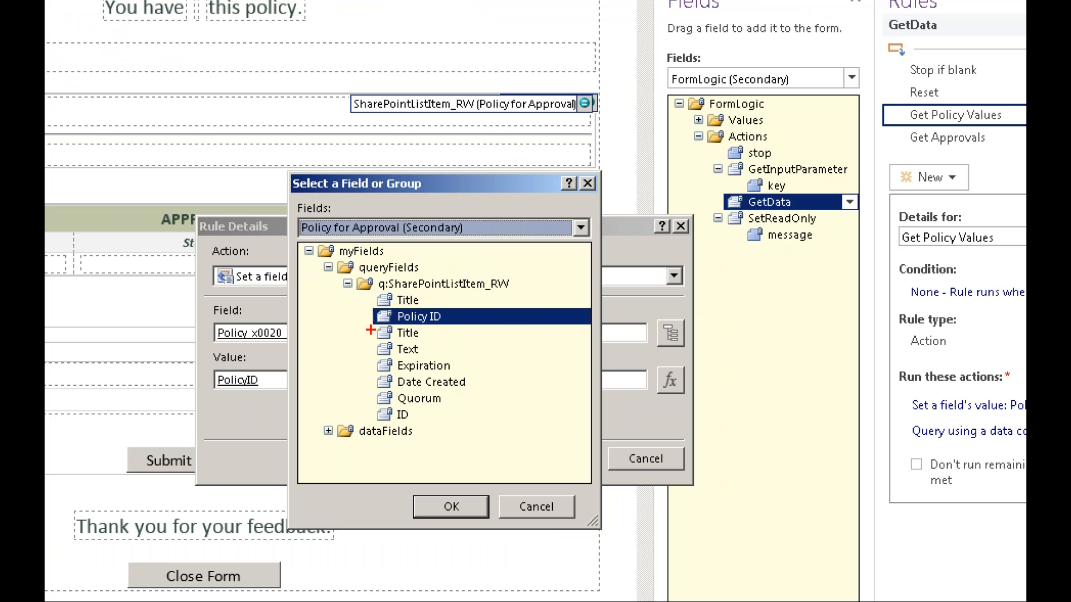
left_click_drag(370, 328, 471, 331)
left_click_drag(306, 244, 427, 245)
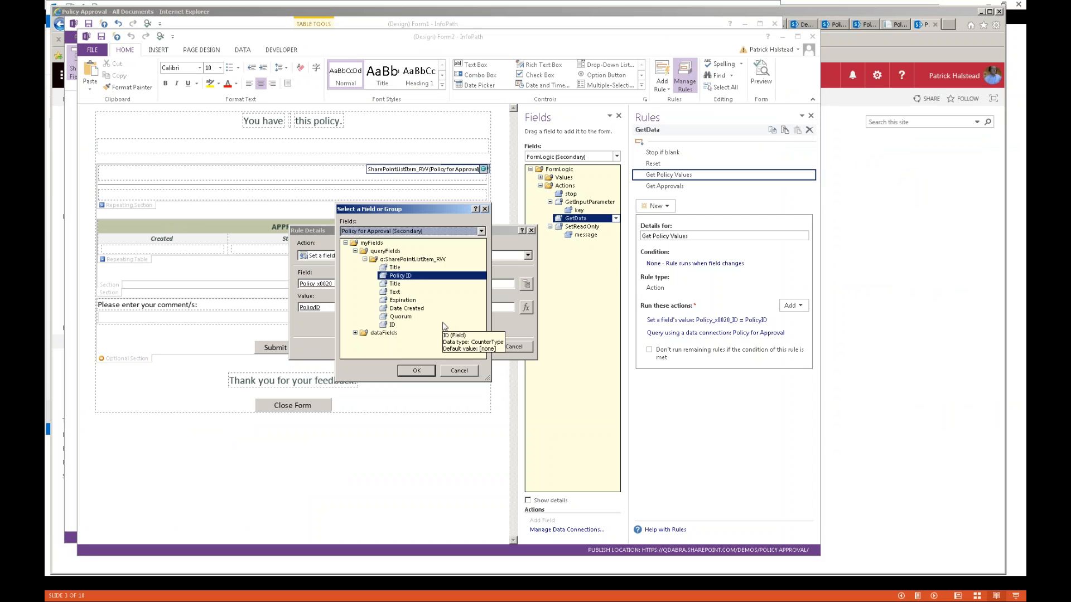
key("Return")
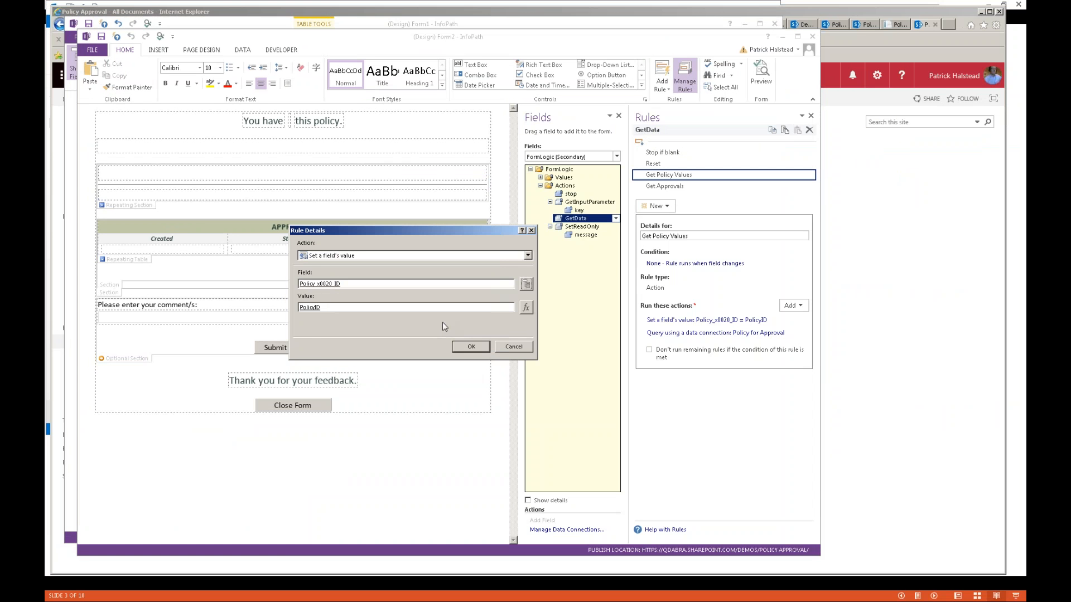
left_click(474, 346)
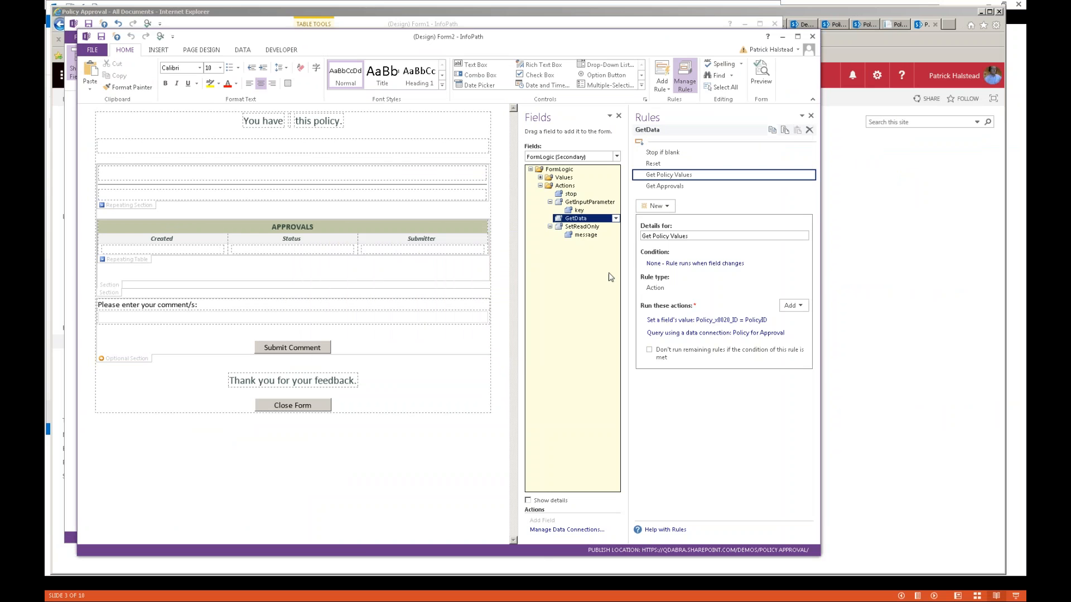
Step: Check the rule's Policy for Approval query action and the data fields bound to the two controls in the form's repeating section
left_click(665, 334)
key("Return")
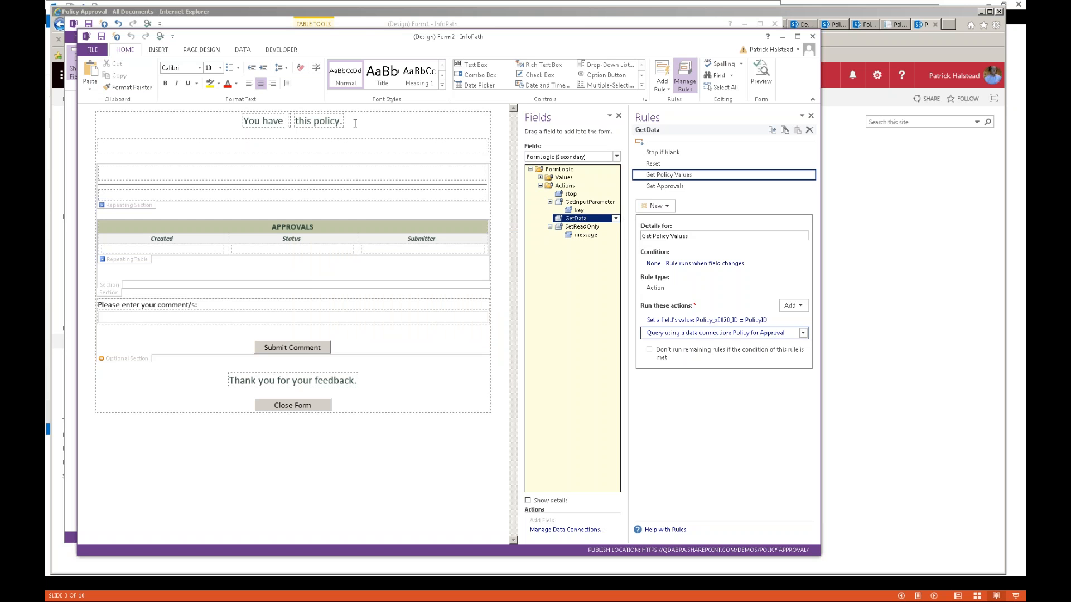
left_click(188, 179)
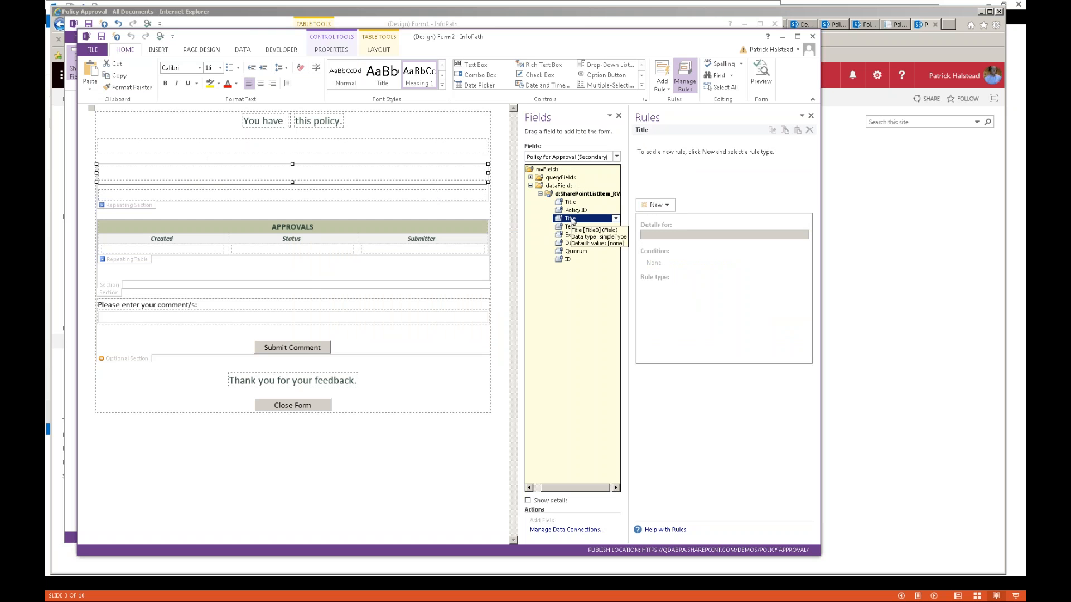
left_click(141, 196)
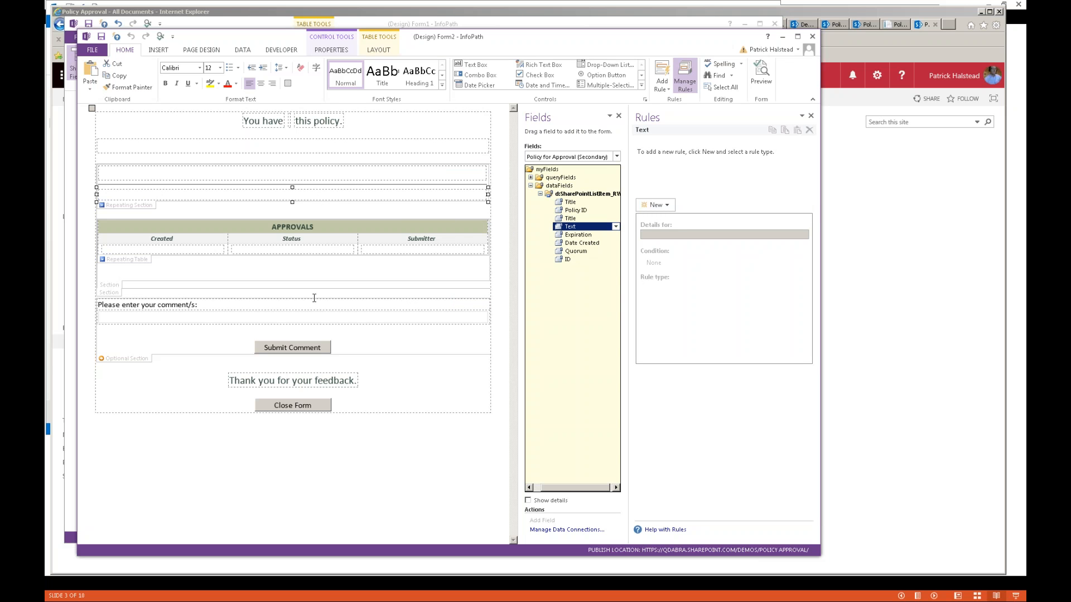
Step: Return to the QdabraRules finishedLoading rules and examine the conditions of the Submit to Library rule
left_click(616, 157)
left_click(558, 200)
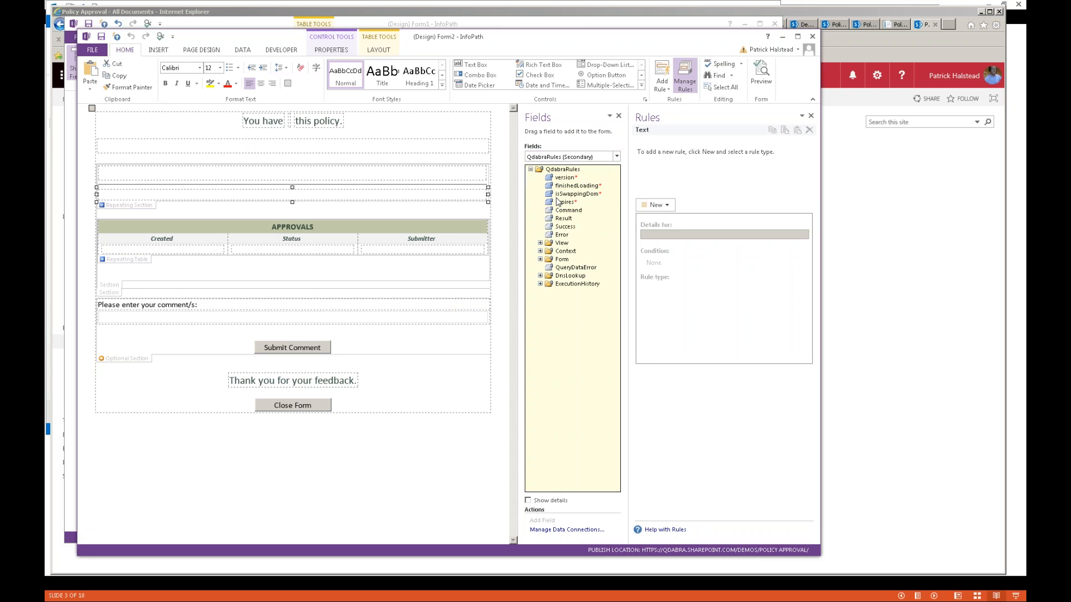
left_click(576, 185)
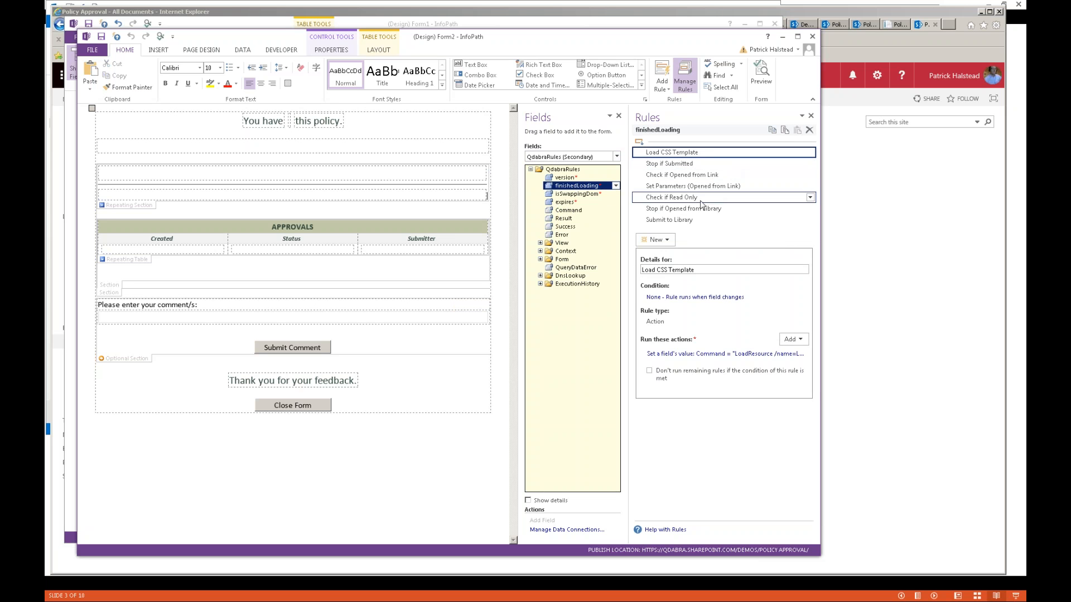
left_click(680, 220)
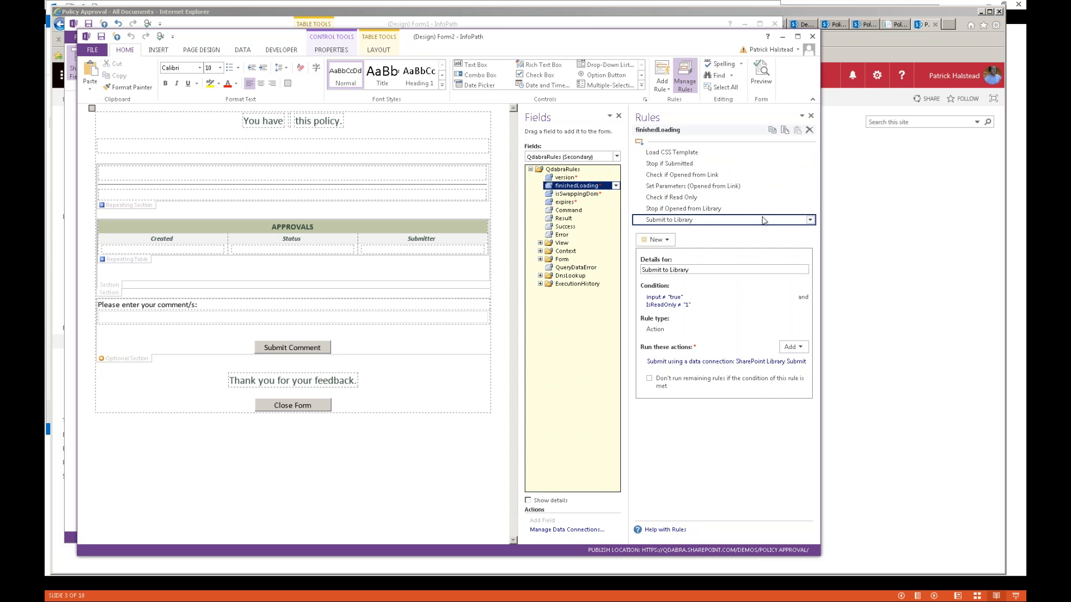
left_click(672, 301)
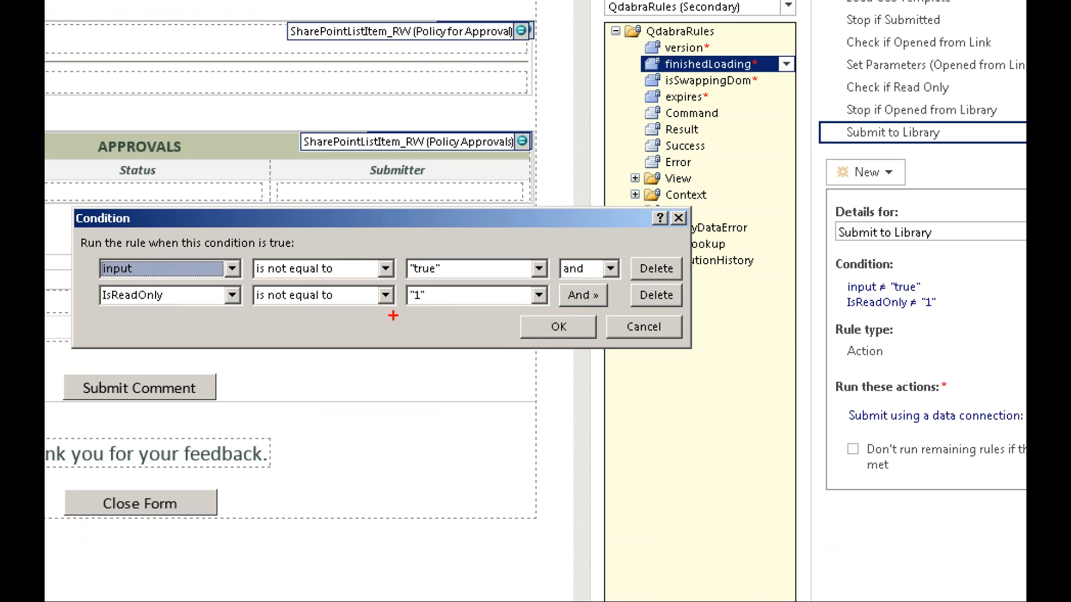
left_click_drag(394, 318, 466, 317)
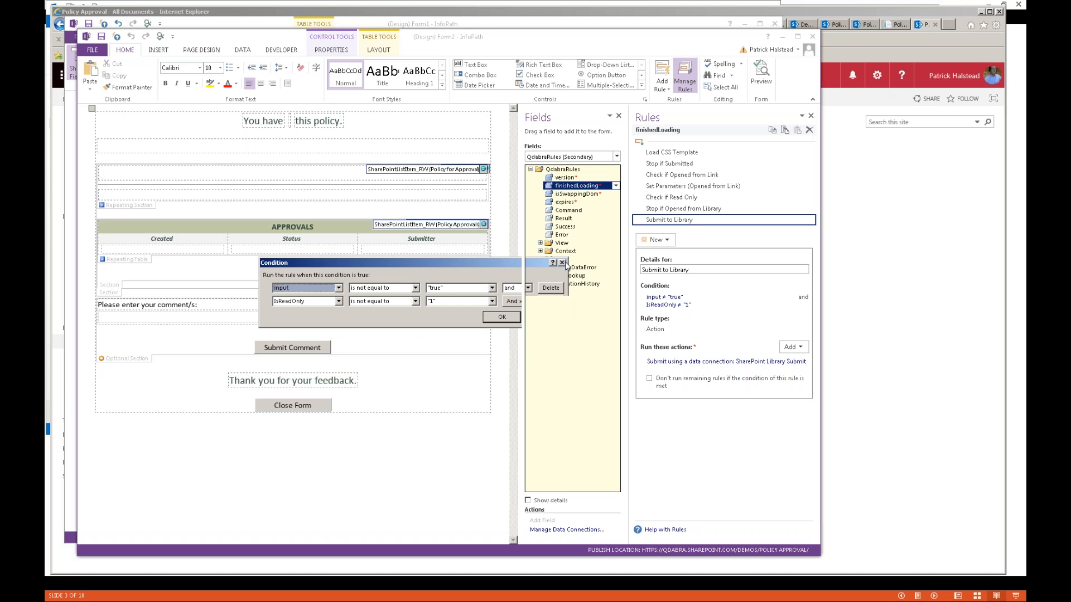
left_click(563, 263)
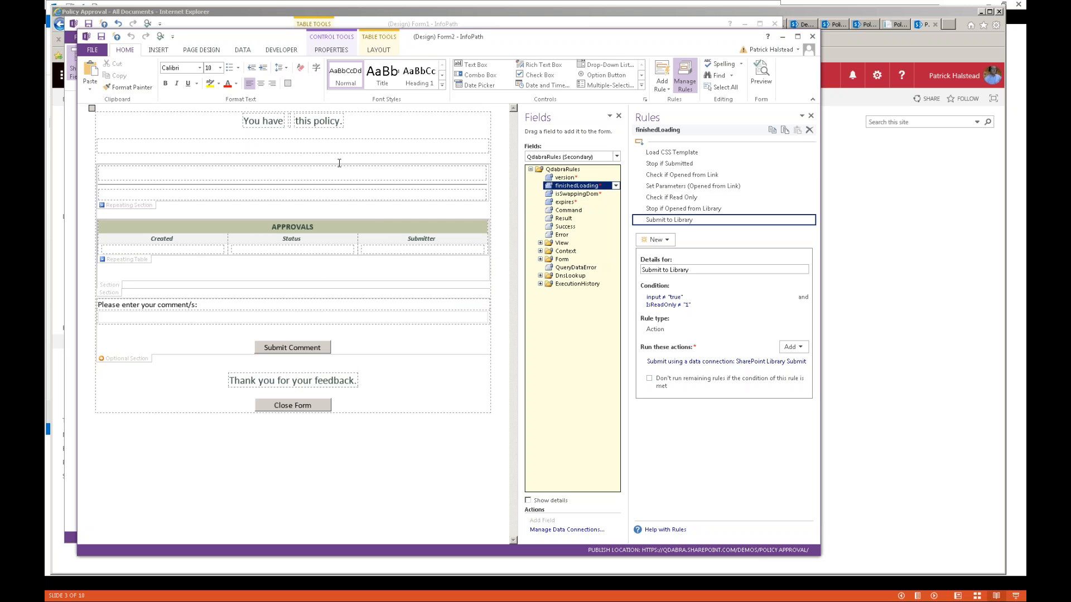
Step: Review the form template's resource files, pointing out LayeredPaper.css and style.css, and close the list
left_click(291, 121)
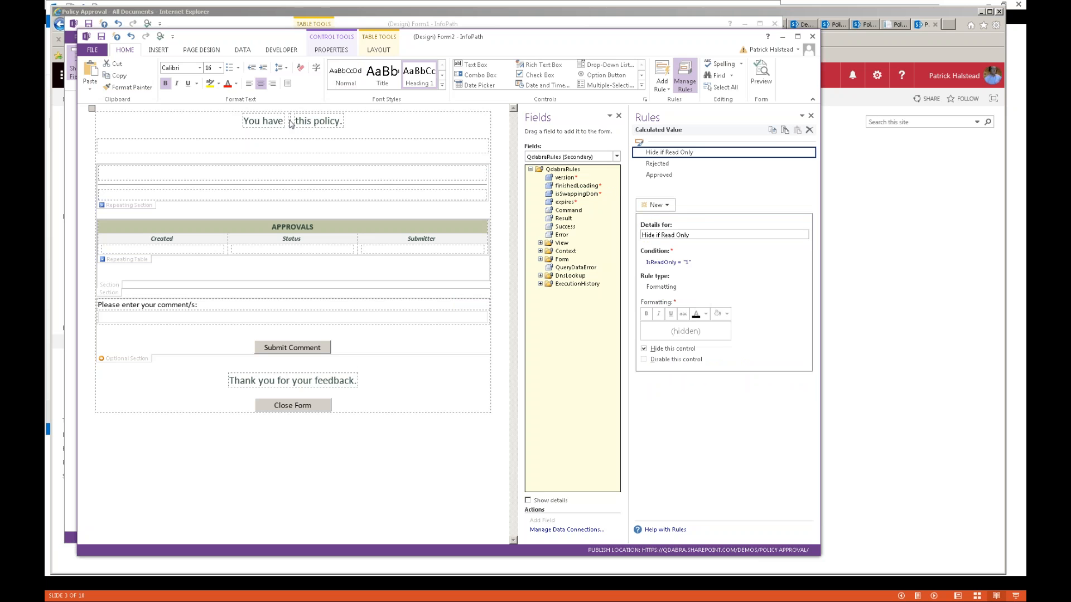
left_click(243, 50)
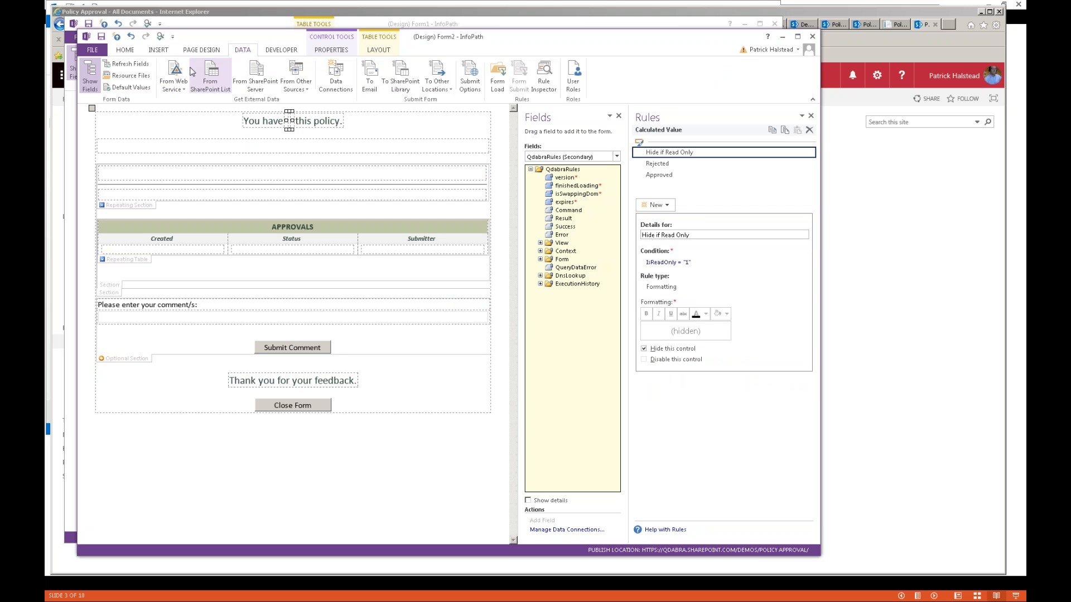
left_click(139, 79)
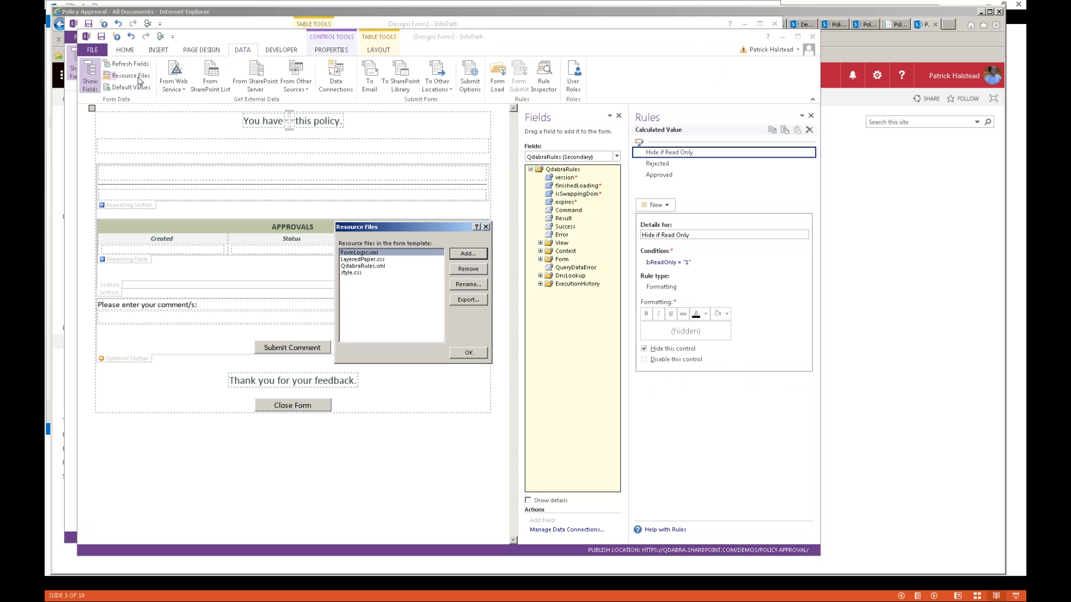
left_click(386, 260)
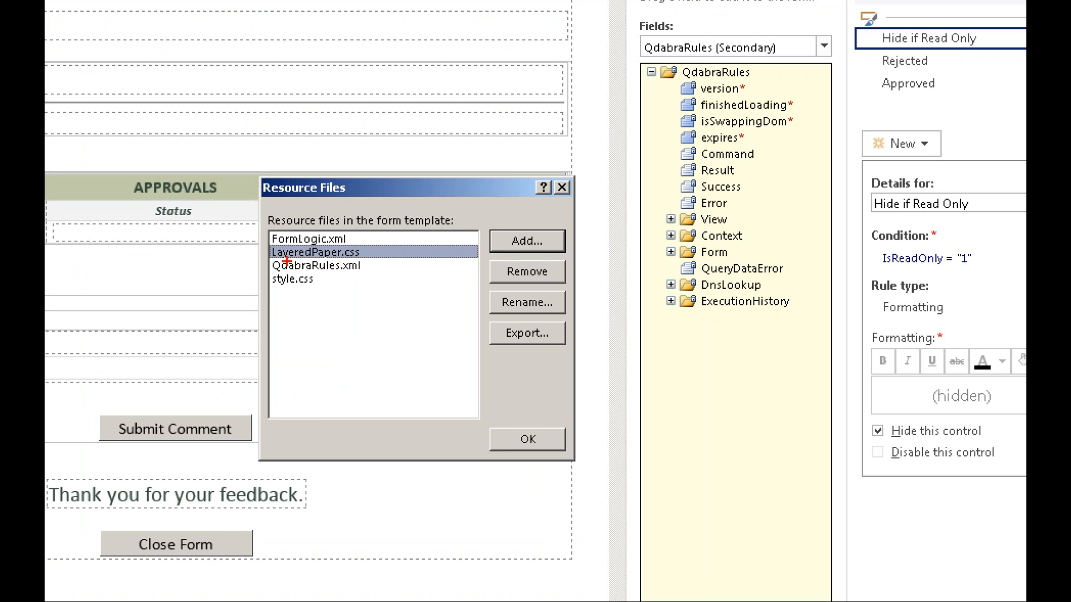
left_click_drag(272, 260, 398, 260)
left_click_drag(272, 289, 329, 288)
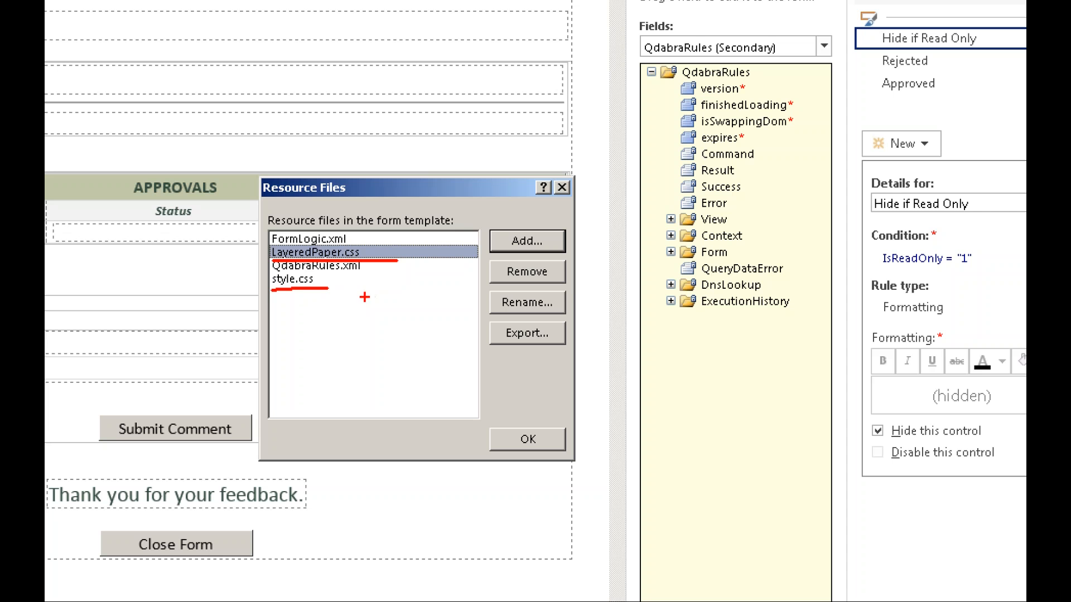
left_click_drag(397, 269, 341, 297)
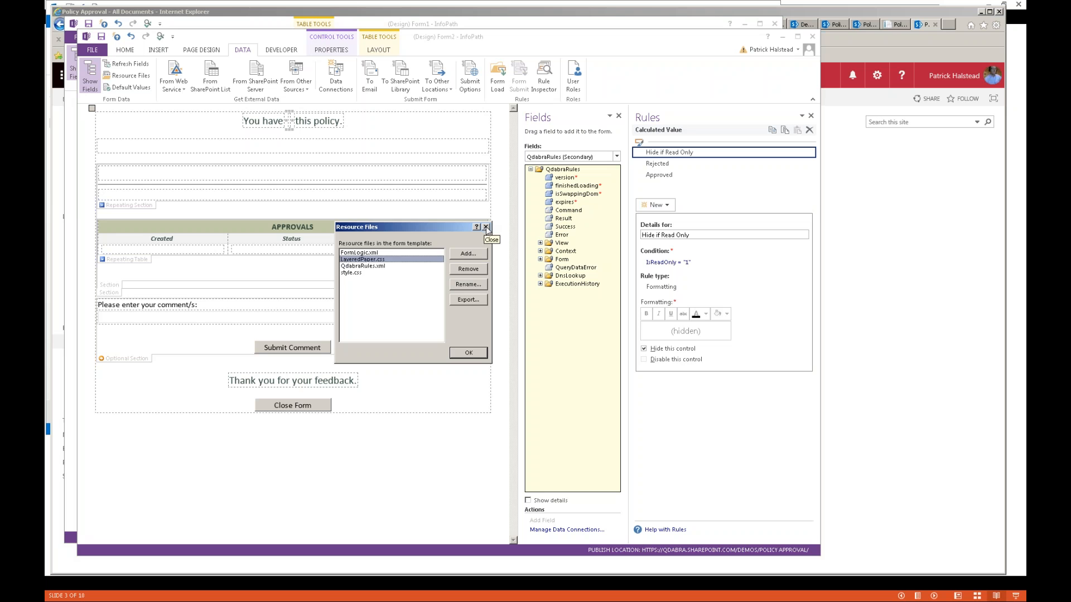
left_click(487, 228)
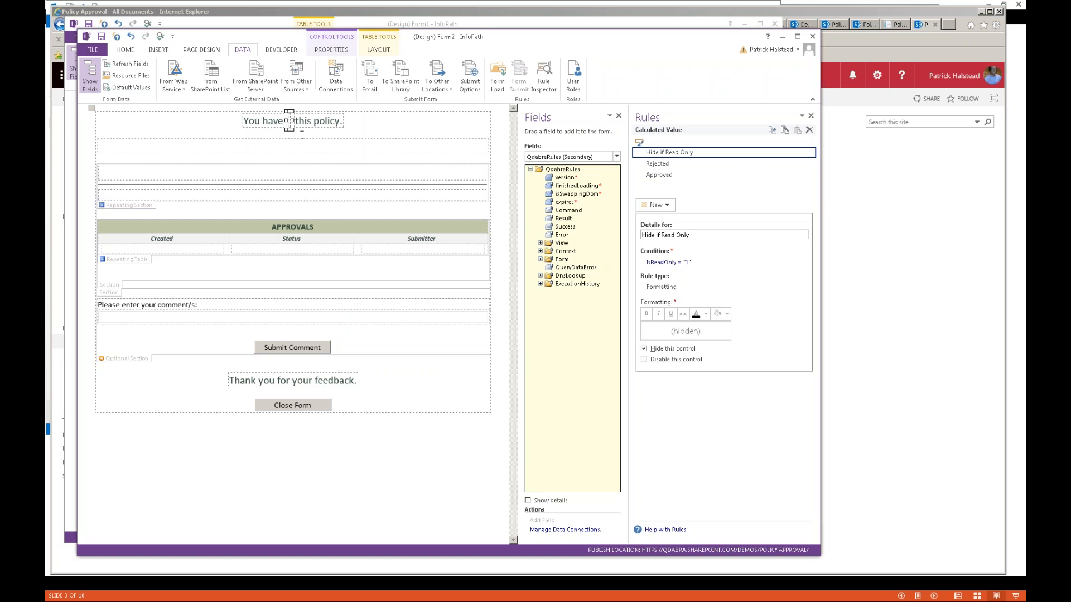
Step: Examine the translate formula of the calculated value between "You have" and "this policy.", and return to the Policy Approval library in the browser
left_click(274, 126)
left_click(290, 121)
right_click(290, 122)
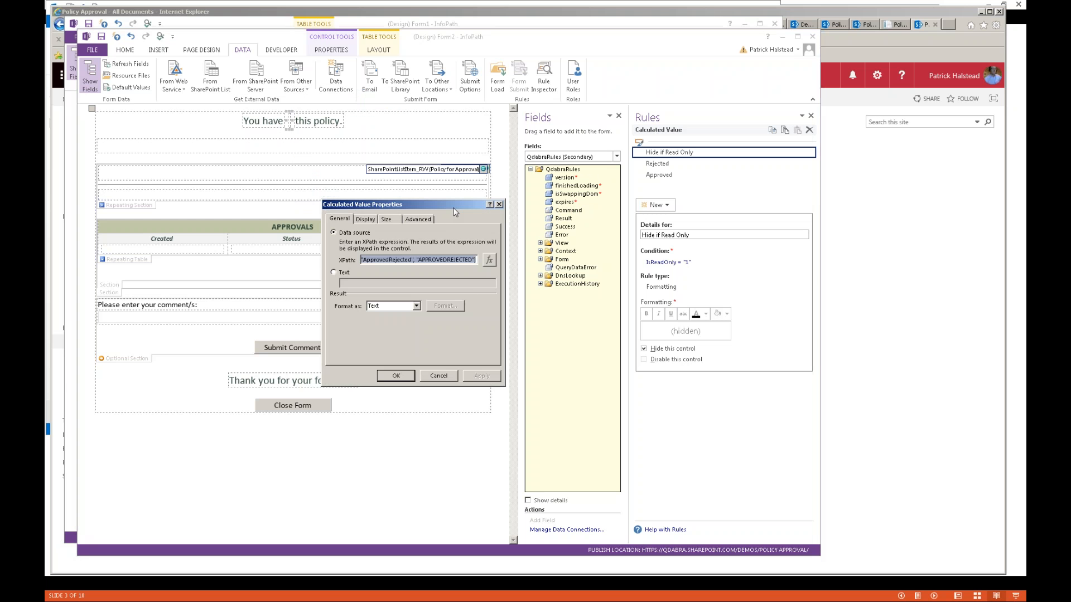
left_click(489, 260)
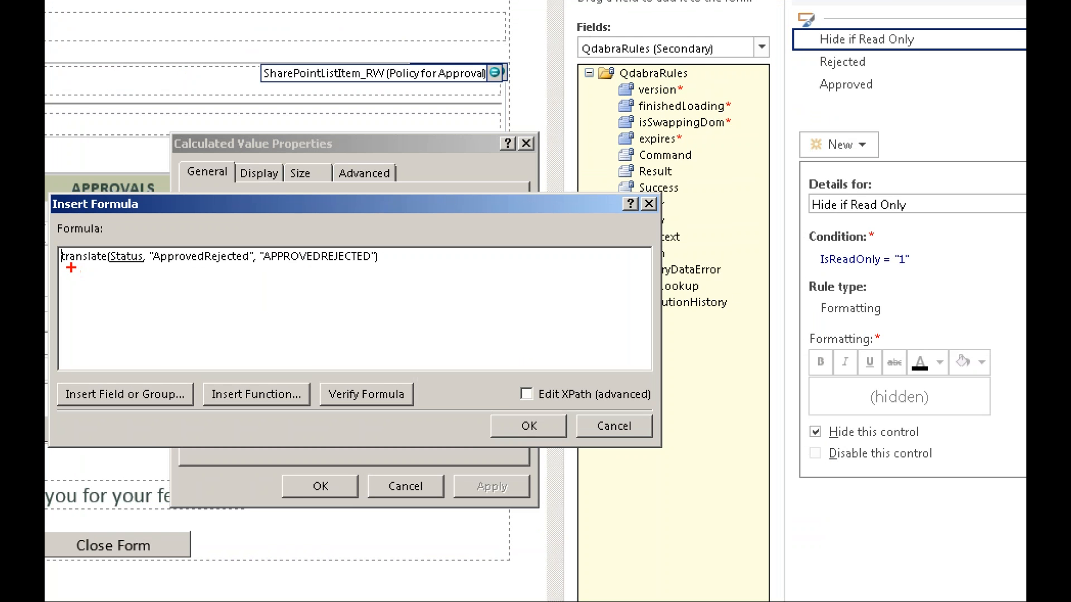
left_click_drag(71, 268, 372, 271)
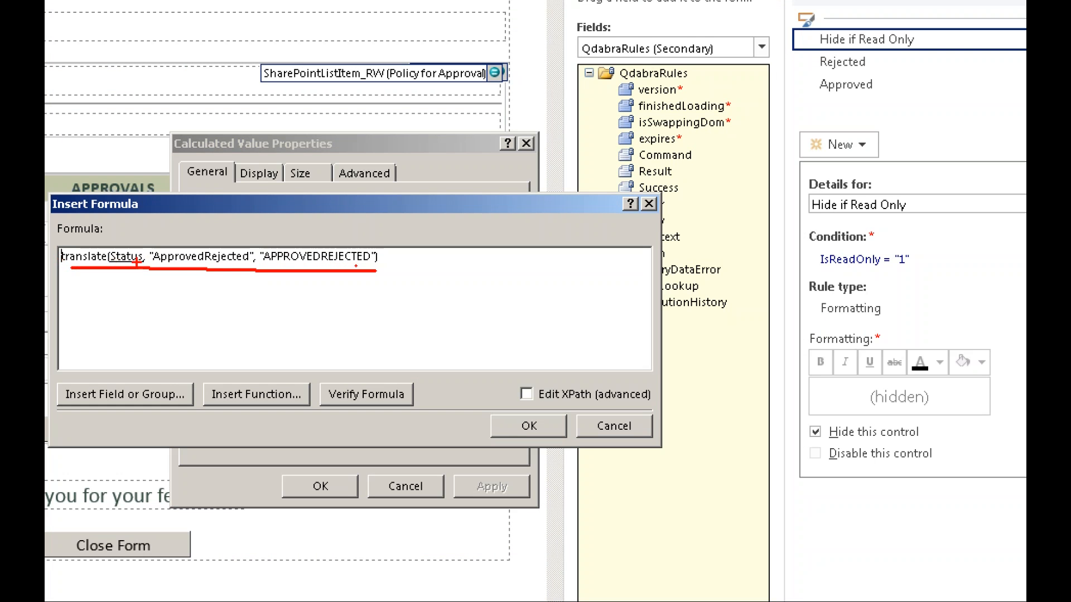
left_click_drag(154, 265, 393, 264)
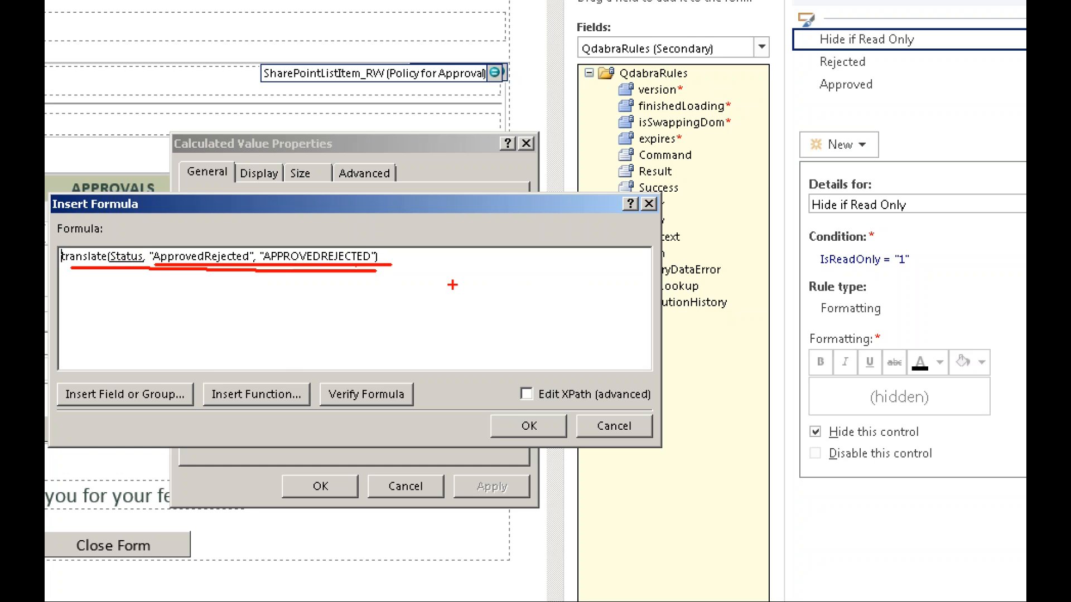
key("Escape")
key("Escape")
key("Escape")
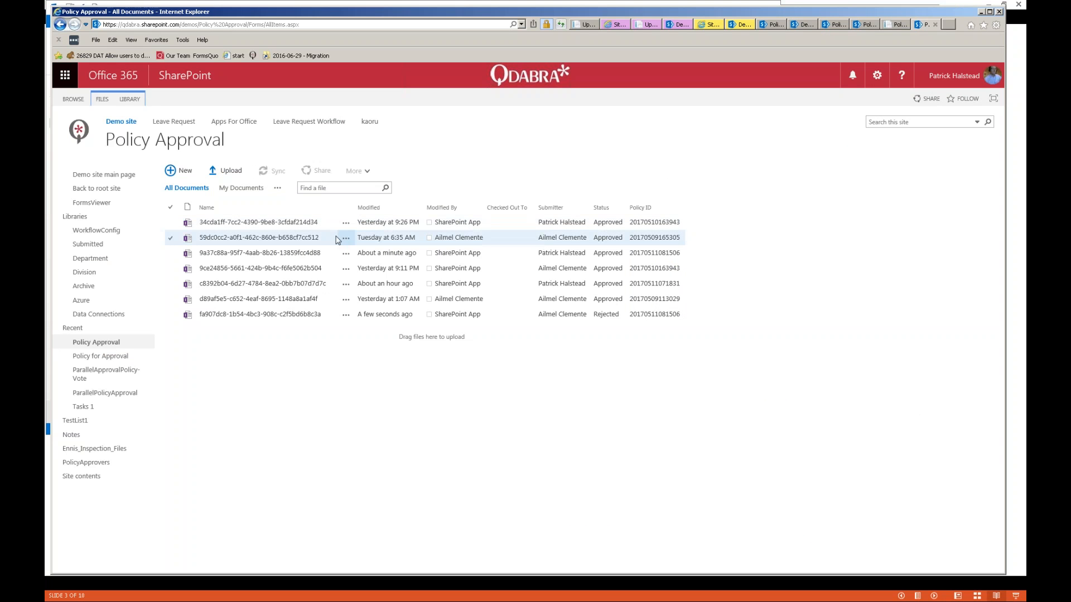
Step: View the Continuous Improvement of Solutions form in the Policy for Approval library, and close the form
left_click(114, 363)
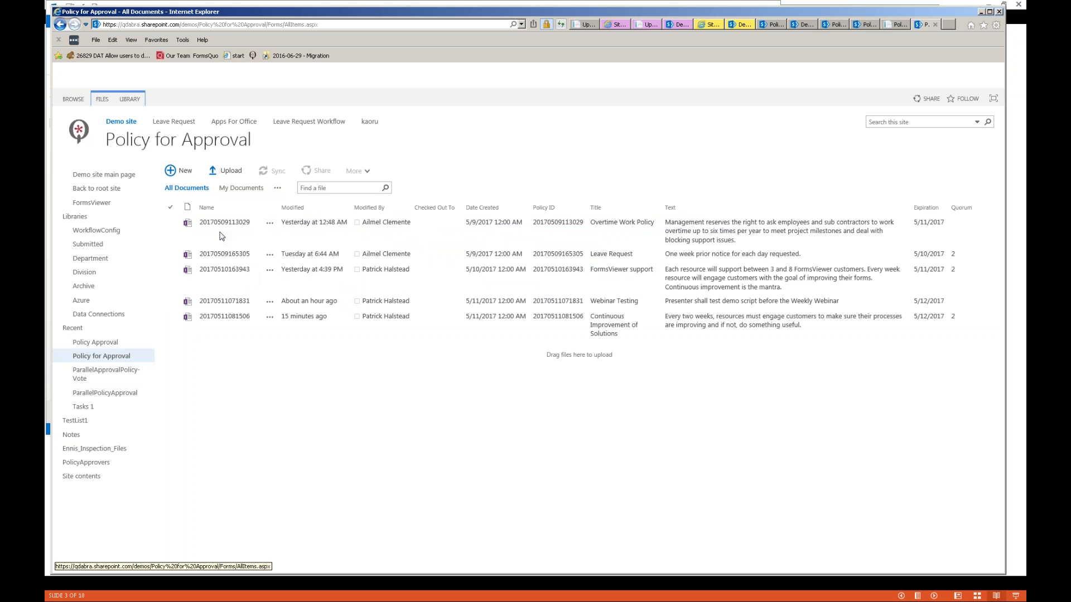
left_click(221, 233)
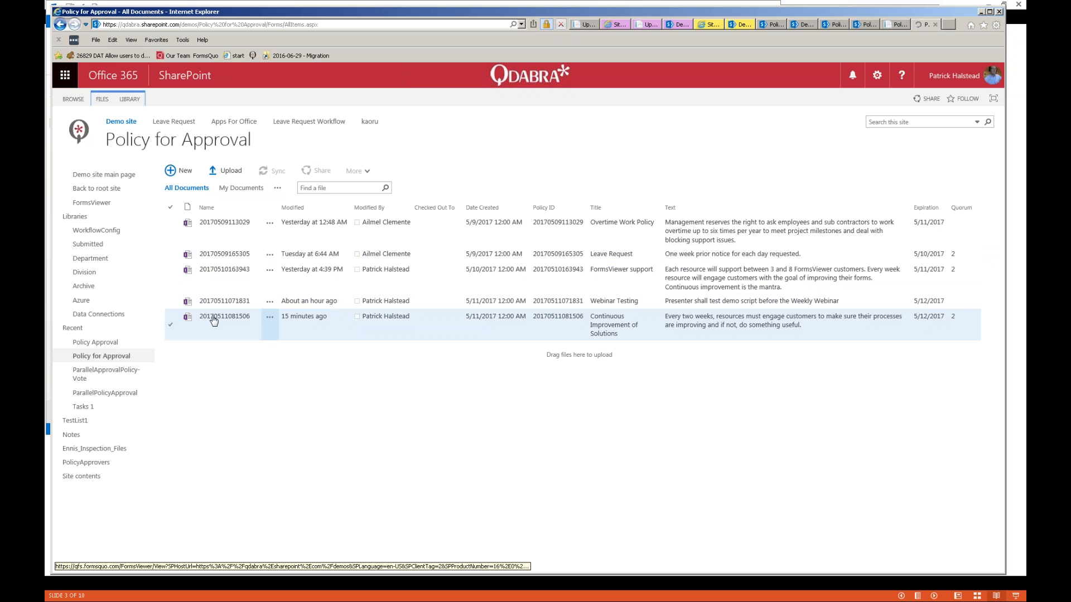
left_click(213, 318)
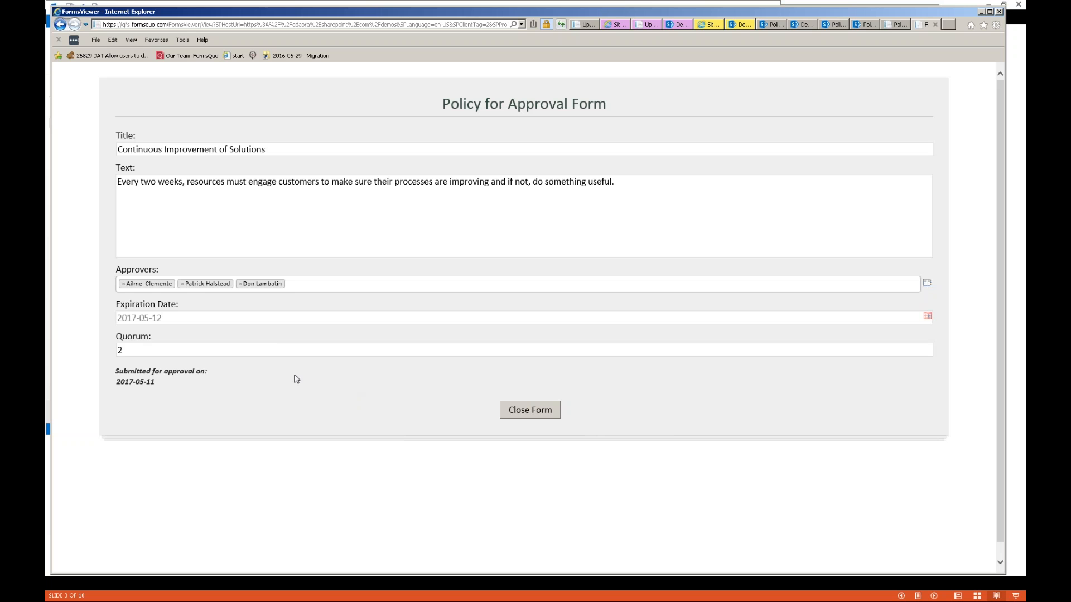
left_click(550, 413)
Step: Close the browser tabs showing the PolicyApprovers list and the outdated Policy for Approval library page
left_click(861, 25)
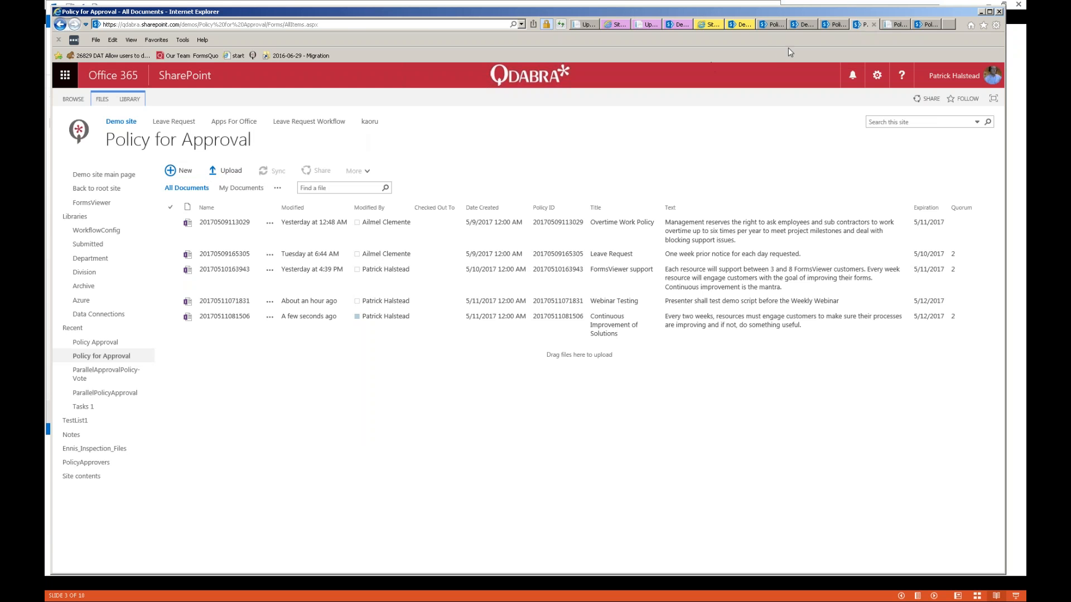
left_click(810, 24)
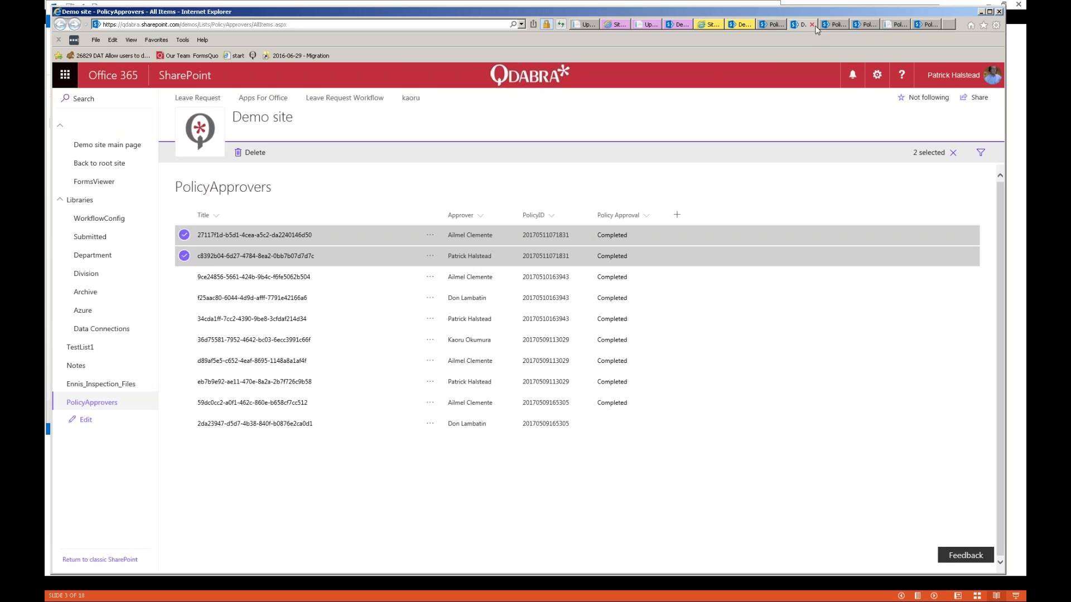
left_click(812, 25)
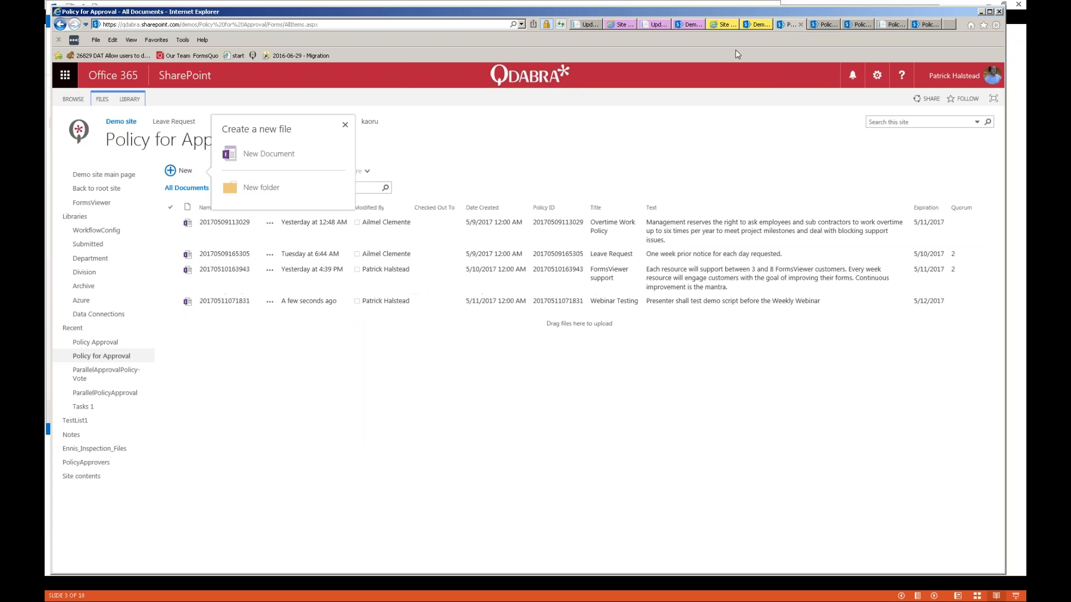
left_click(801, 25)
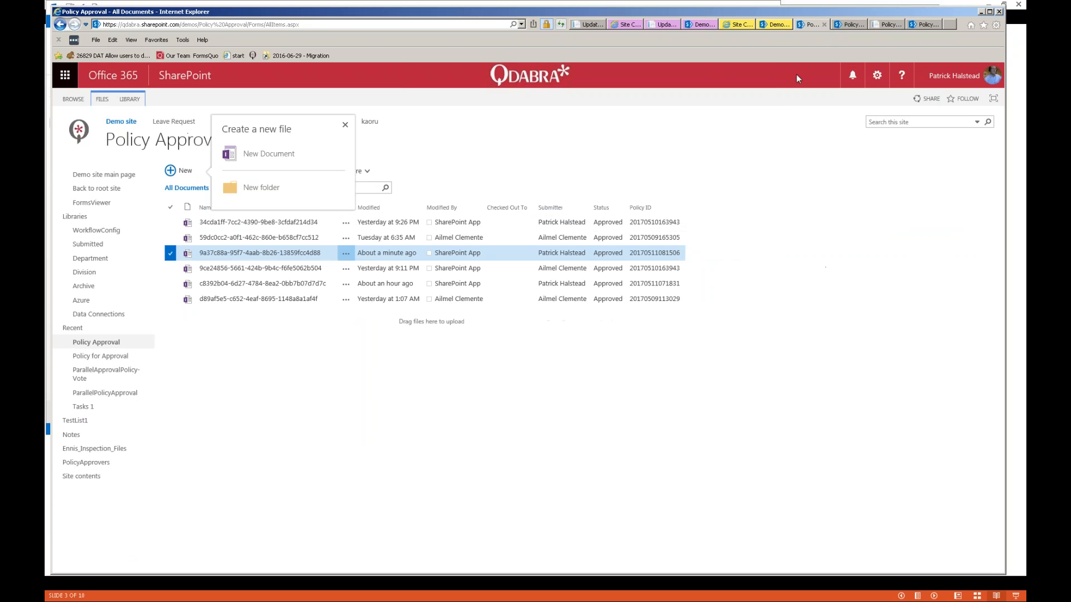
Step: Open the selected approval document in the Policy Approval library and highlight the Rejected row in its approvals table
left_click(491, 357)
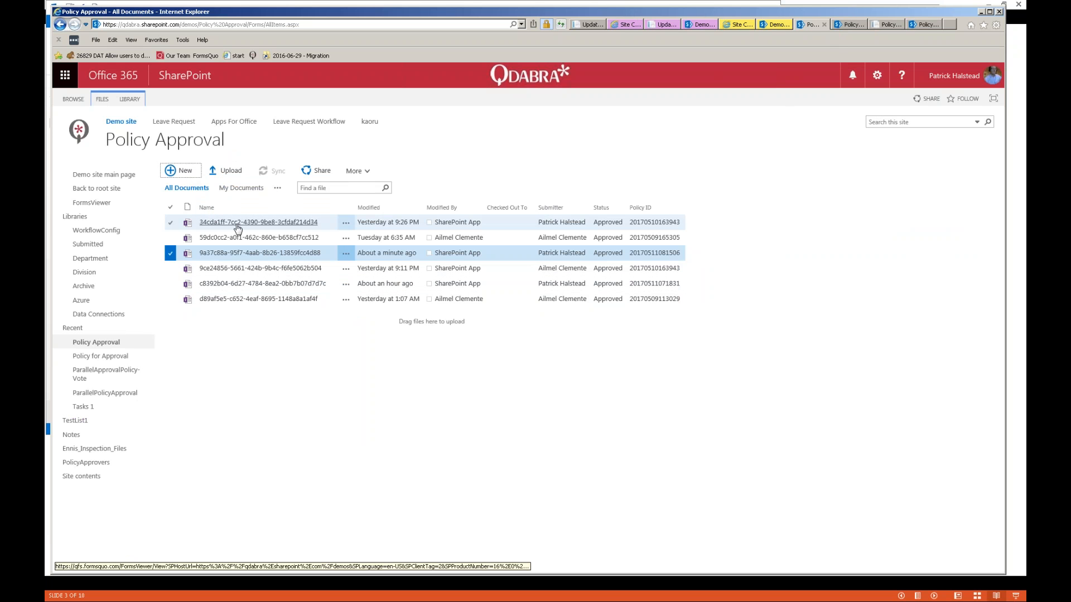
left_click(225, 254)
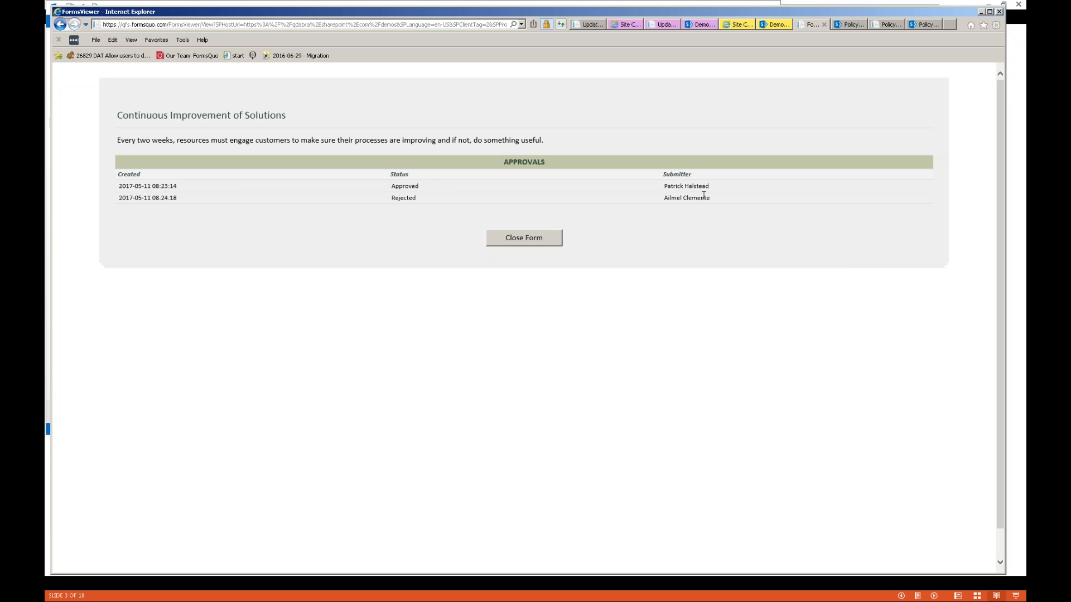
left_click_drag(717, 198, 112, 201)
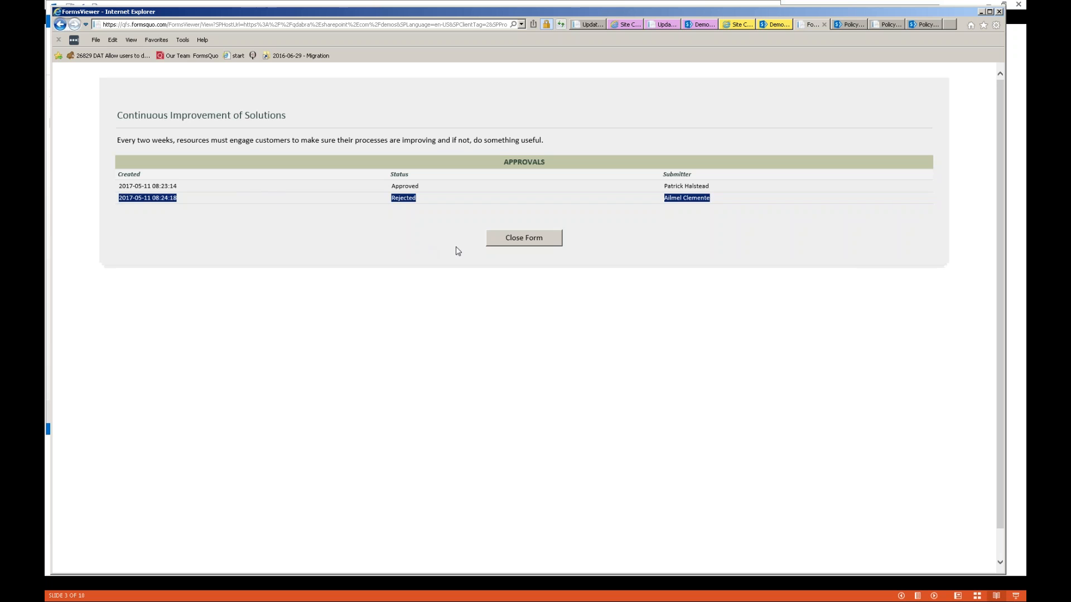
Step: Highlight the Rejected status and close the policy approval form, and switch to the PowerPoint slide show at the Demo Script slide
left_click(500, 317)
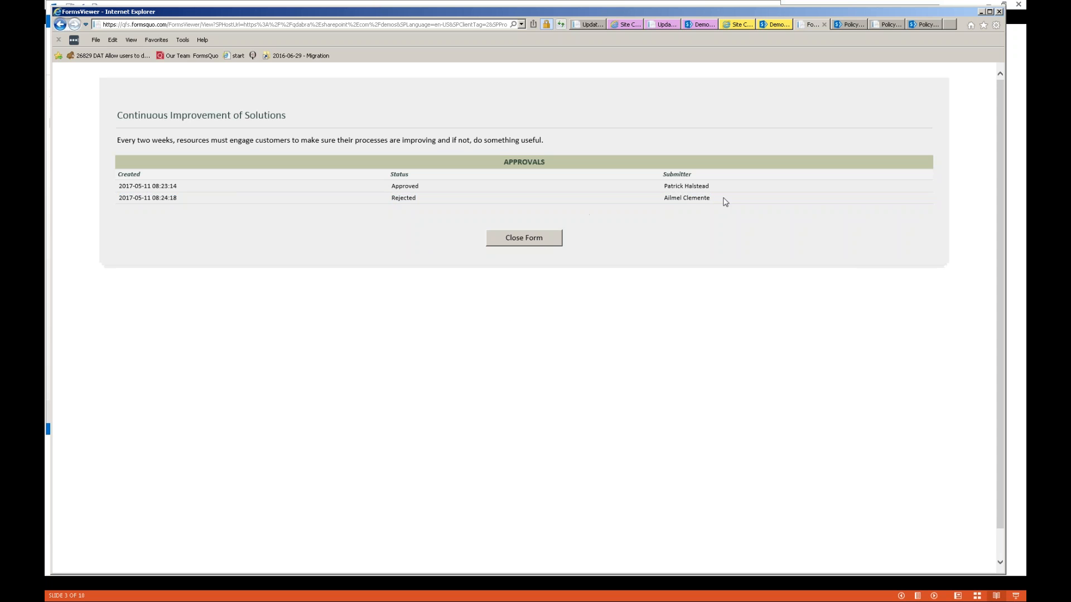
left_click_drag(384, 200, 418, 202)
left_click(518, 244)
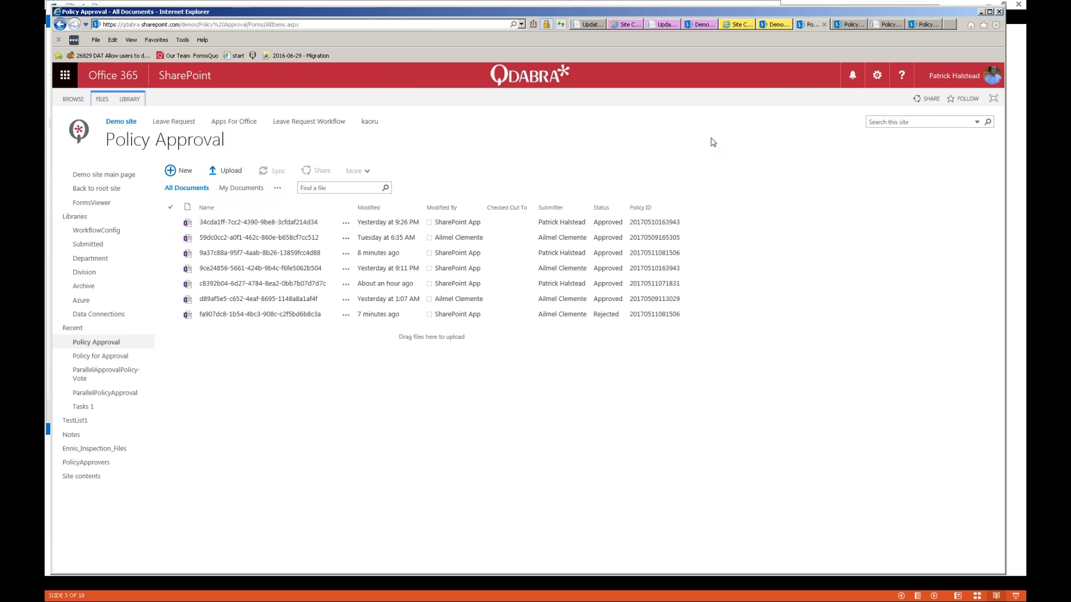
key("alt+Tab")
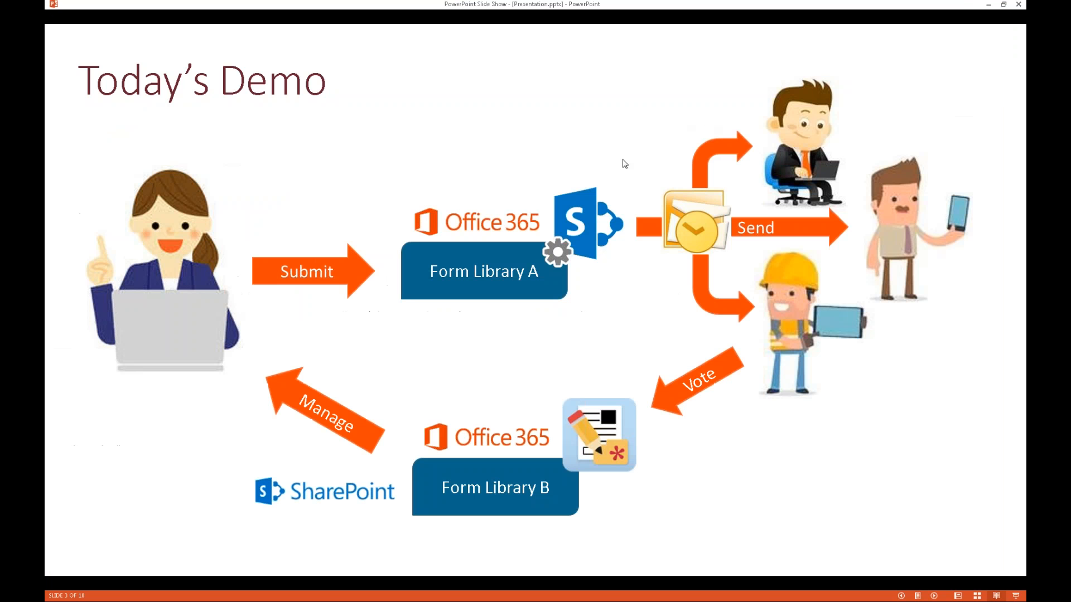
key("Right")
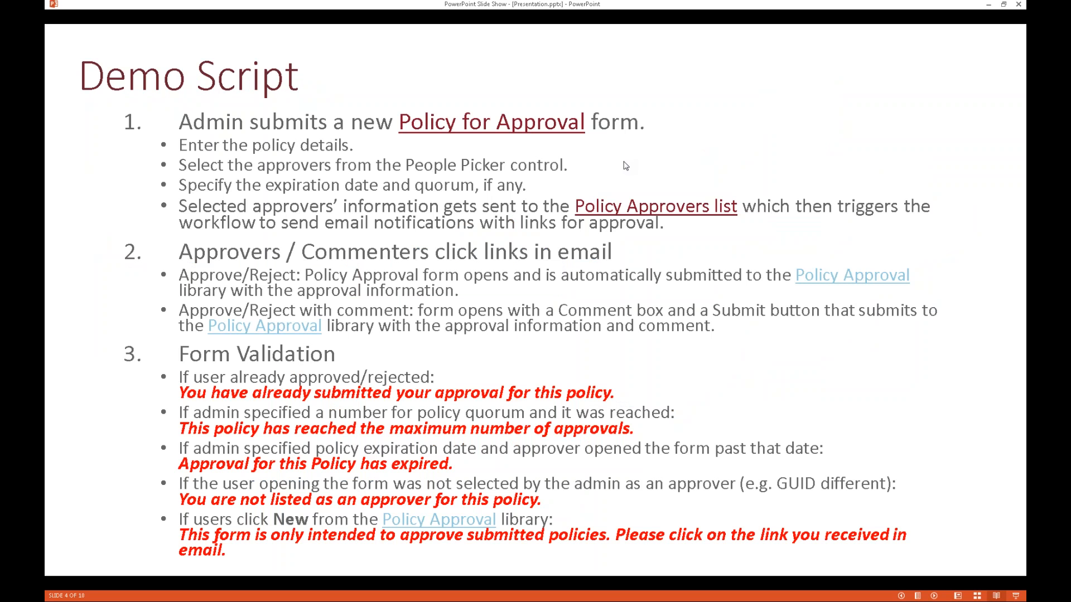
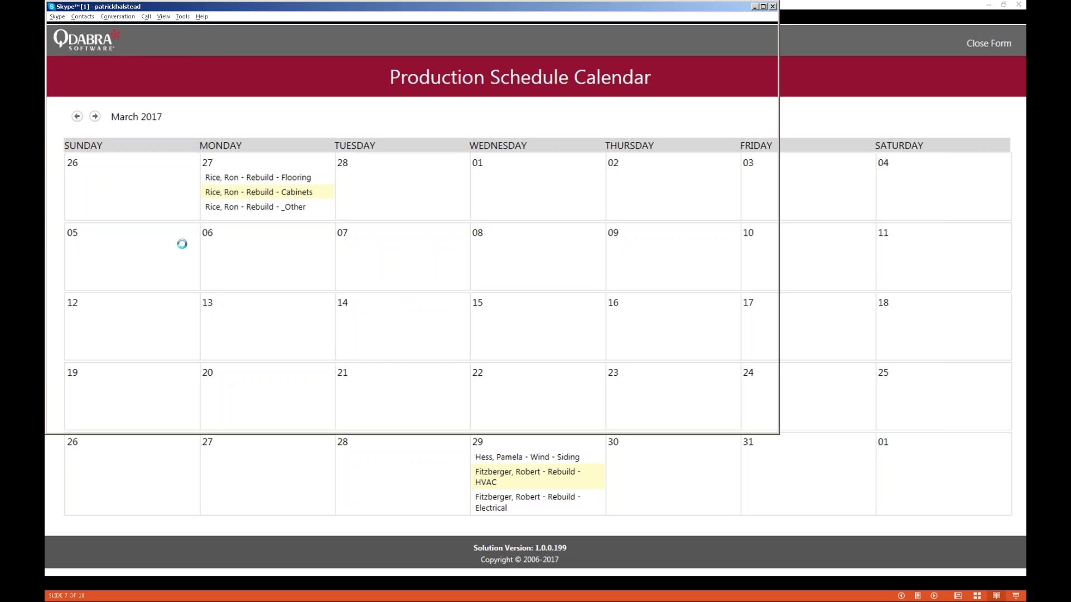
Step: Find the Production Schedule Calendar link in yesterday's messages of the colleague's Skype conversation and copy it
left_click(112, 208)
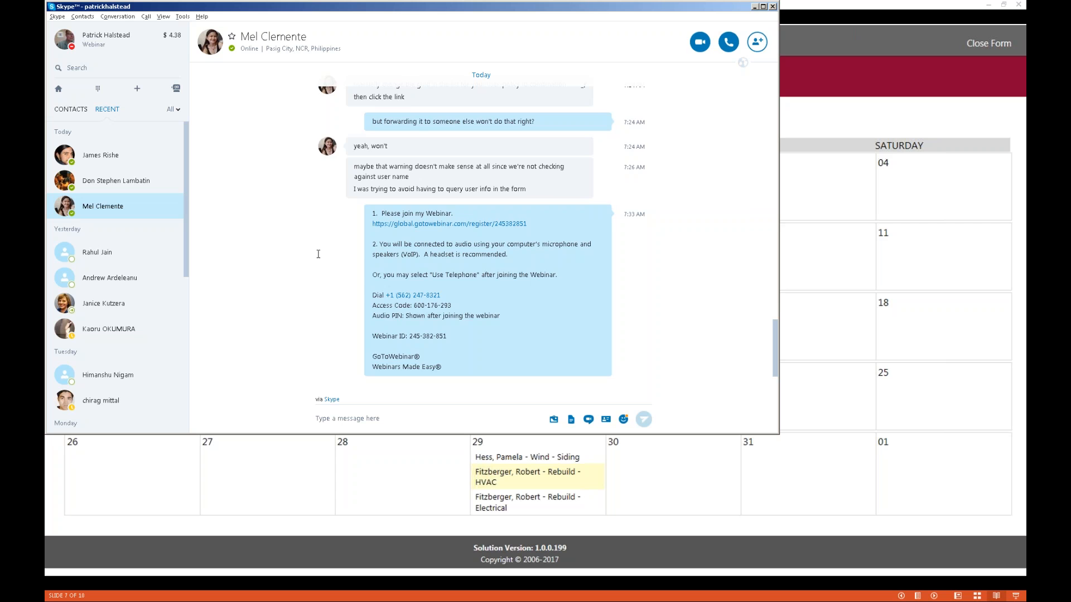
scroll(318, 255, "up", 10)
left_click_drag(405, 369, 365, 310)
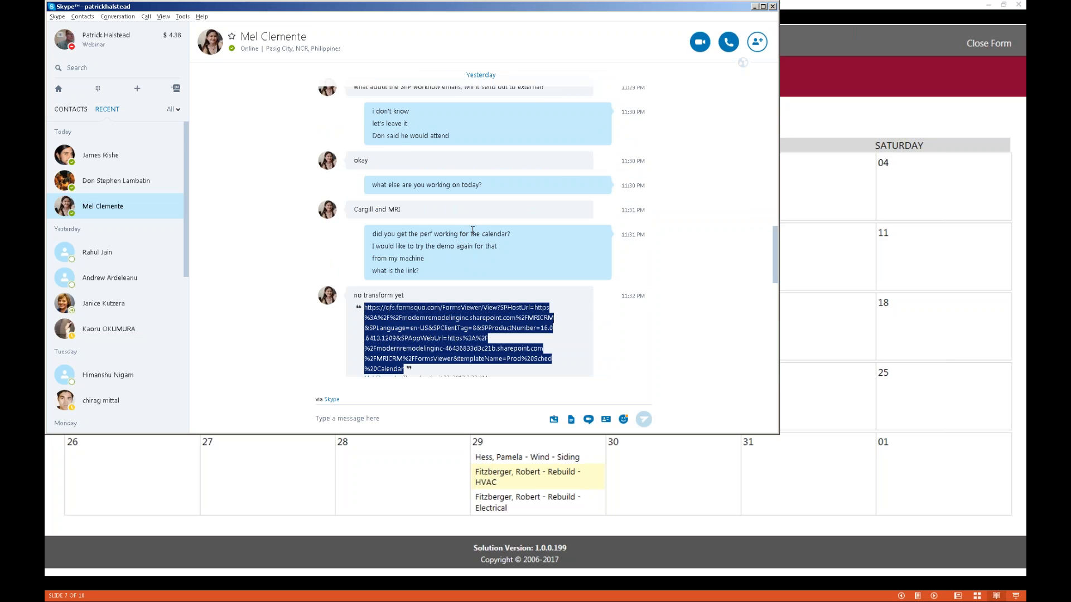
Step: Switch to the Chrome window with the Production Schedule Calendar and resize it to show all weekday columns on the presented screen
key("alt+Tab")
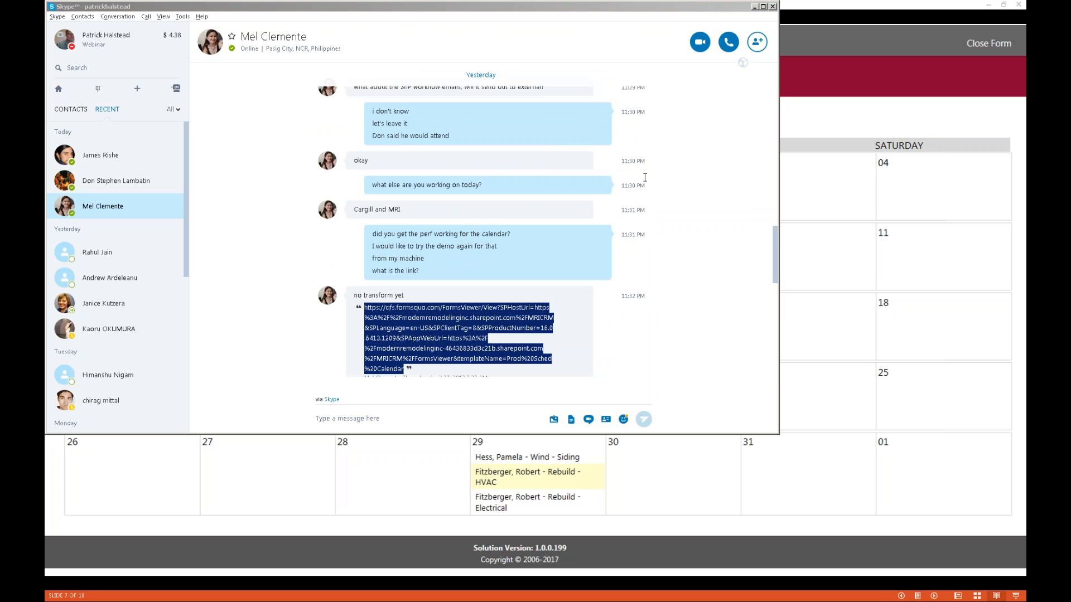
left_click_drag(1025, 8, 380, 52)
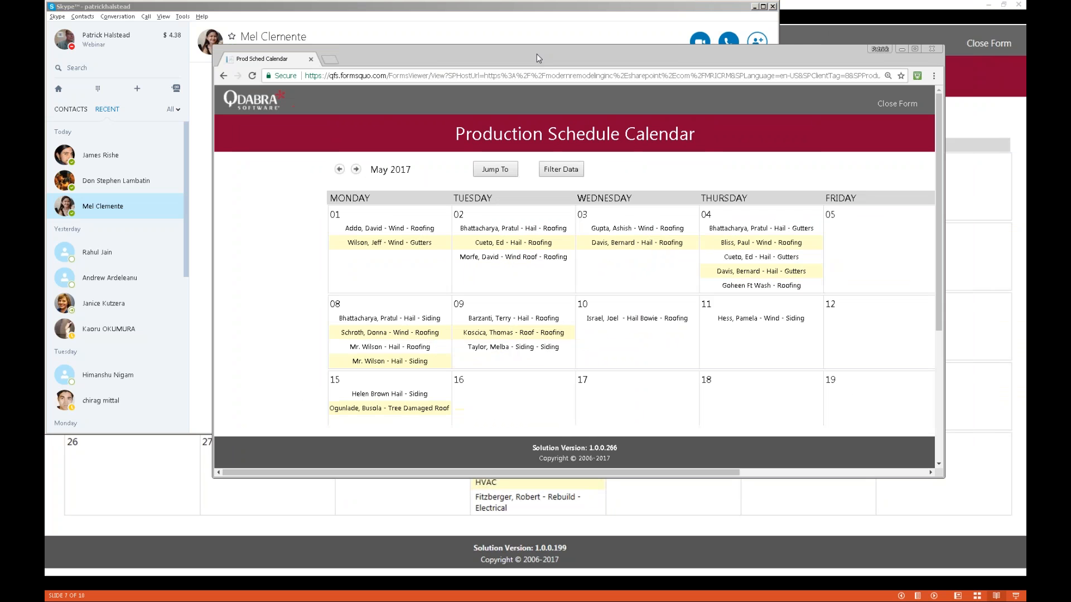
left_click_drag(536, 53, 394, 21)
left_click_drag(801, 442, 814, 450)
left_click_drag(857, 481, 1012, 545)
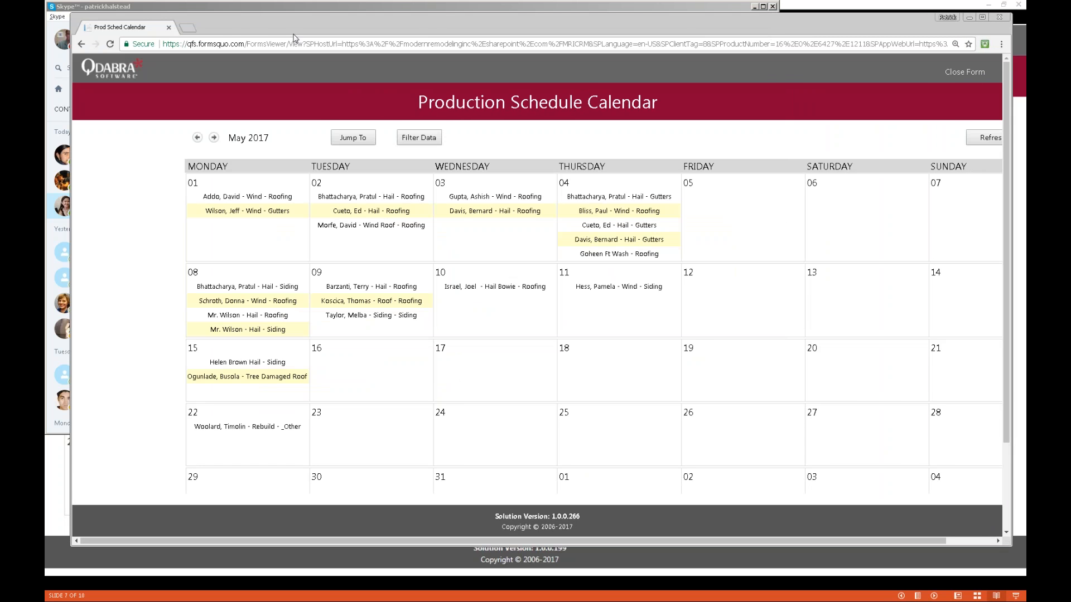
double_click(244, 23)
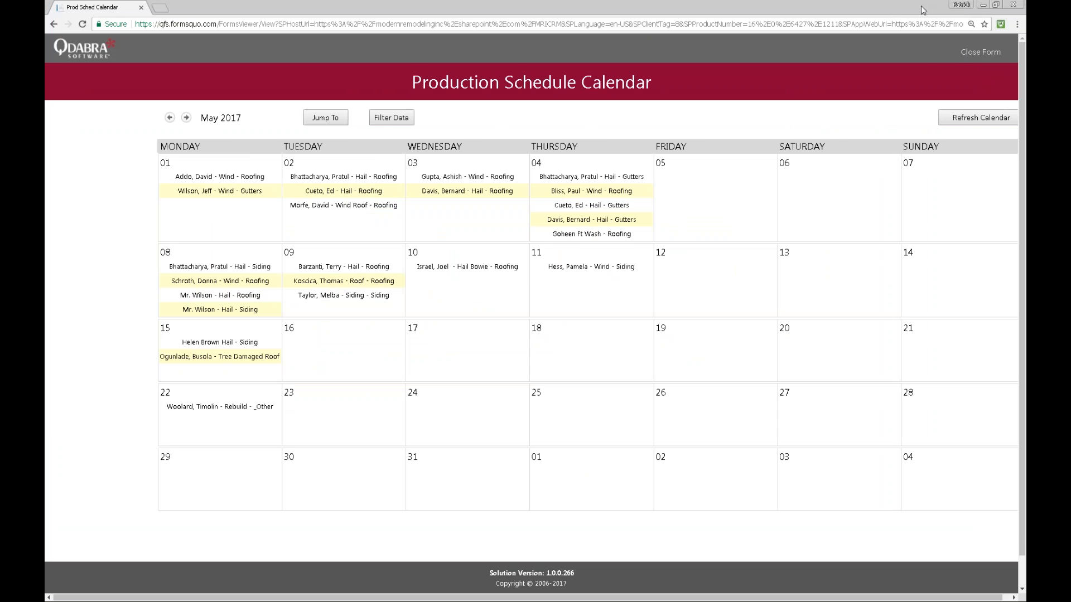
left_click(996, 4)
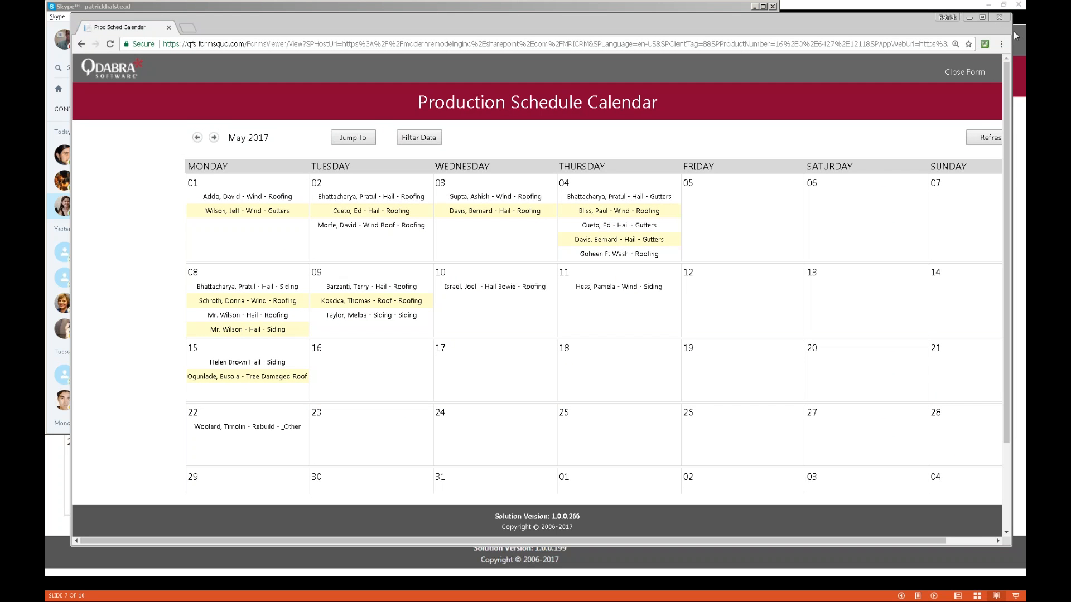
mouse_move(1012, 31)
left_mouse_down()
mouse_move(720, 32)
mouse_move(1021, 23)
left_mouse_up()
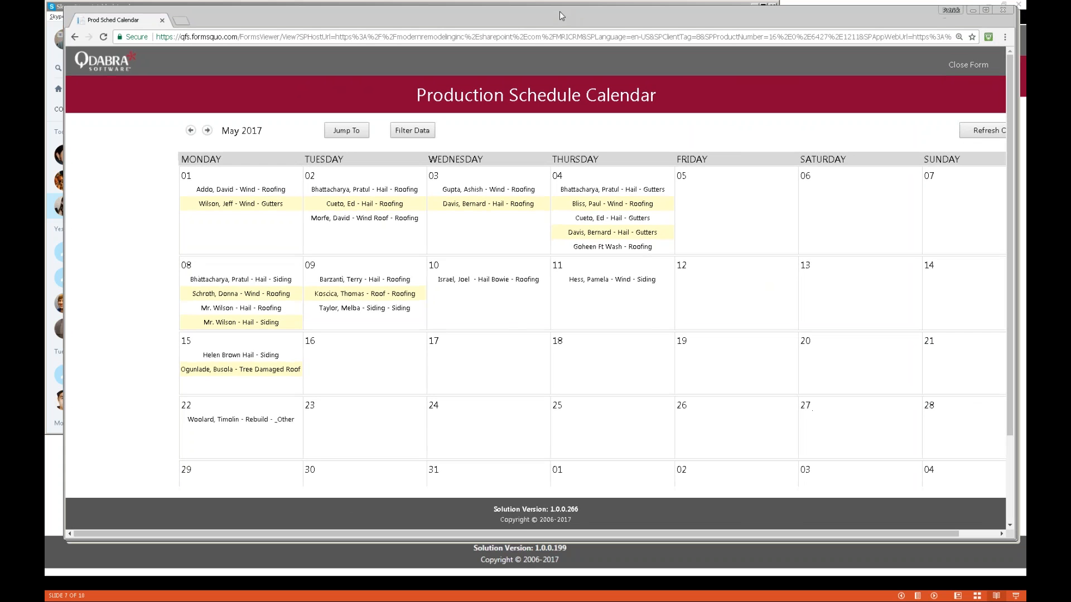
left_click_drag(560, 11, 536, 2)
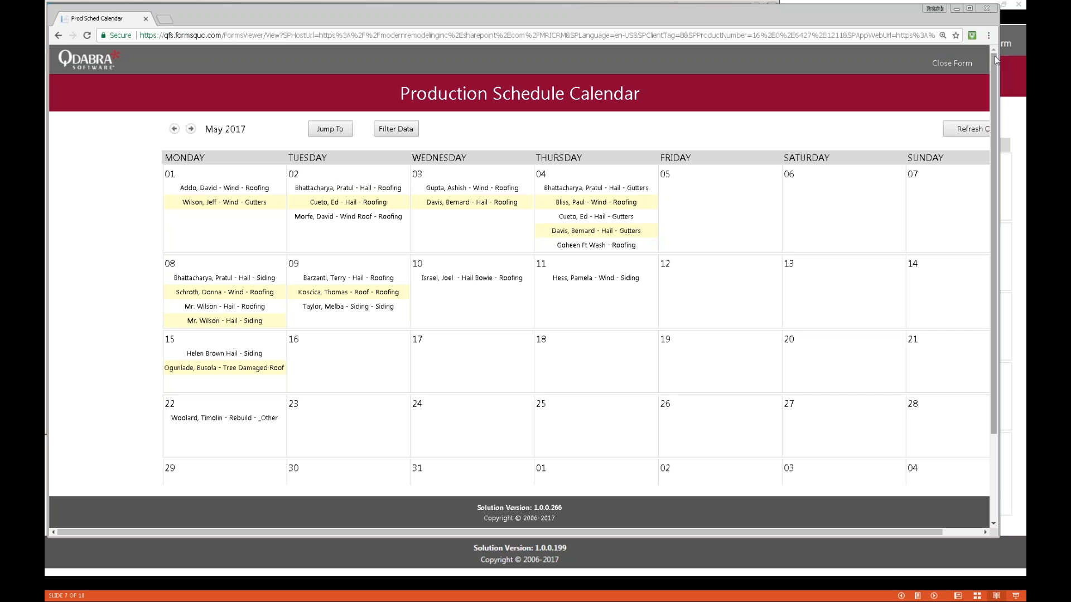
left_click_drag(999, 55, 1026, 55)
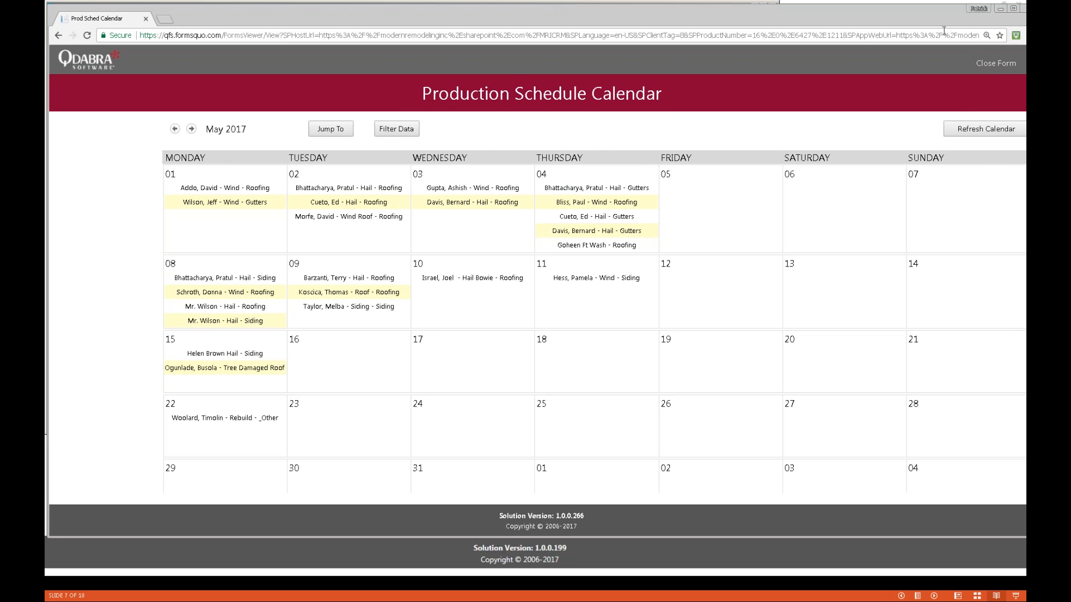
double_click(878, 9)
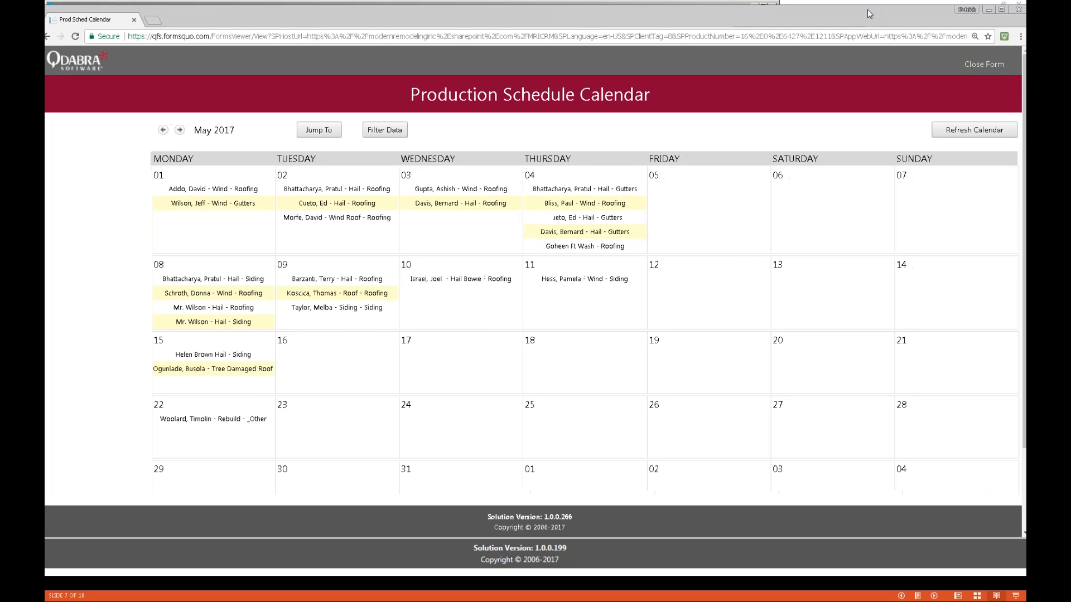
left_click_drag(865, 8, 862, 9)
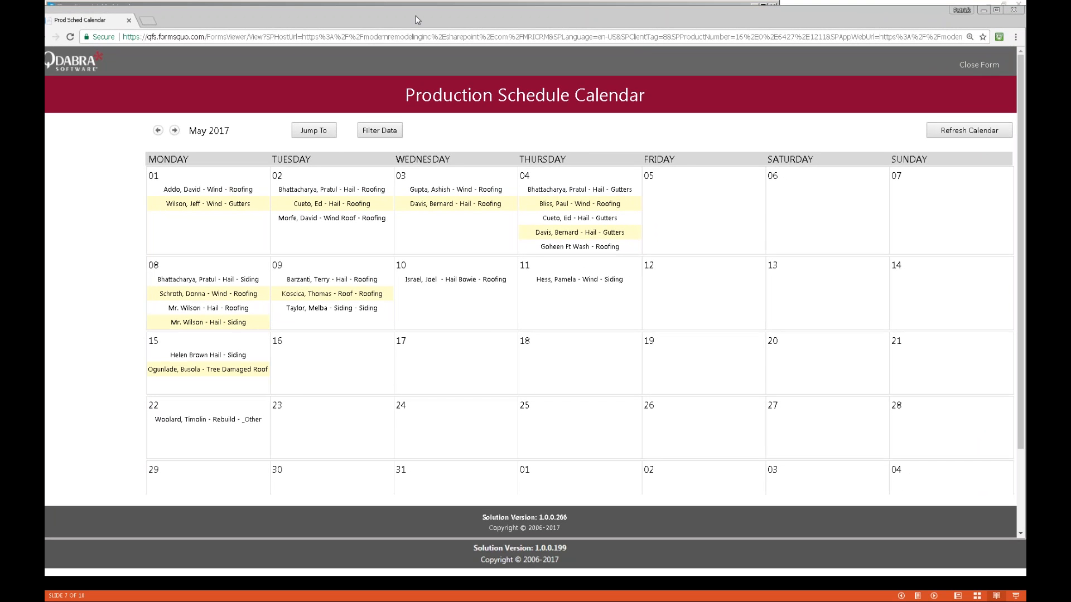
Step: Try to reload the Production Schedule Calendar page with form resubmission and again from its existing address
left_click(70, 37)
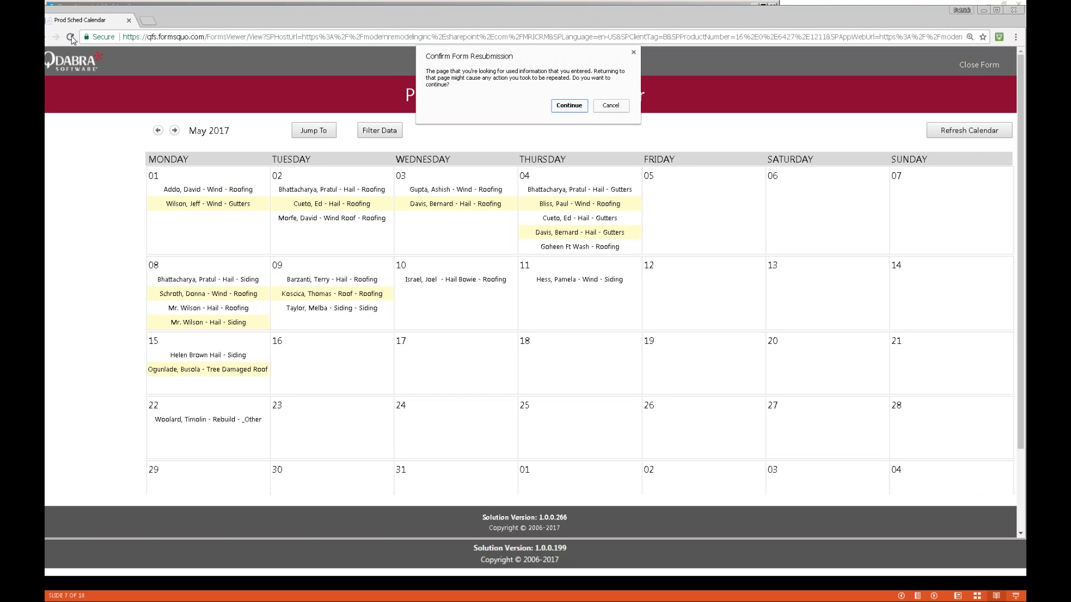
left_click(569, 105)
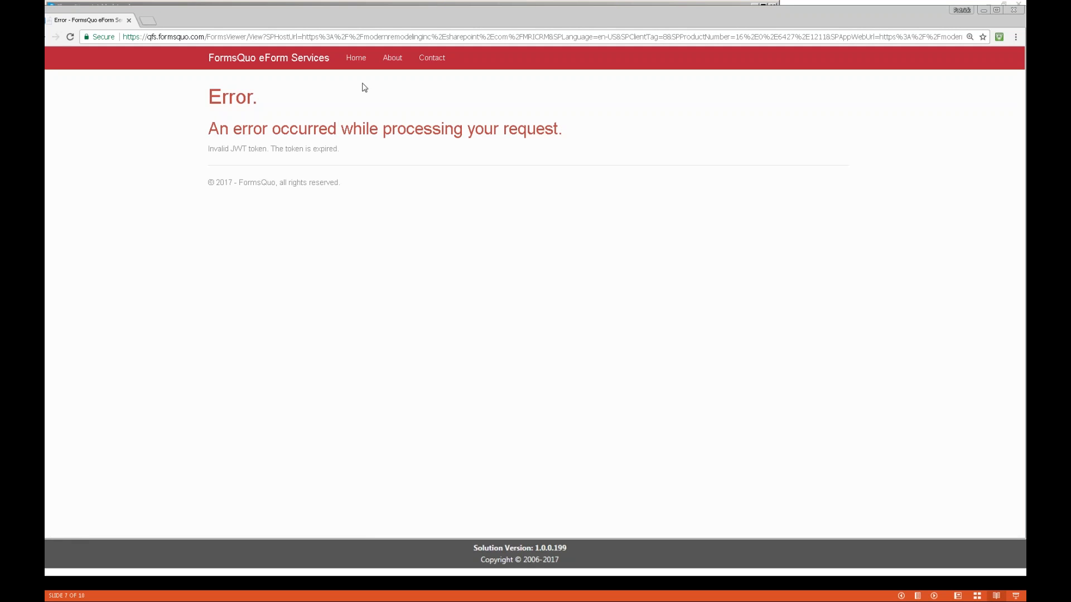
left_click(241, 37)
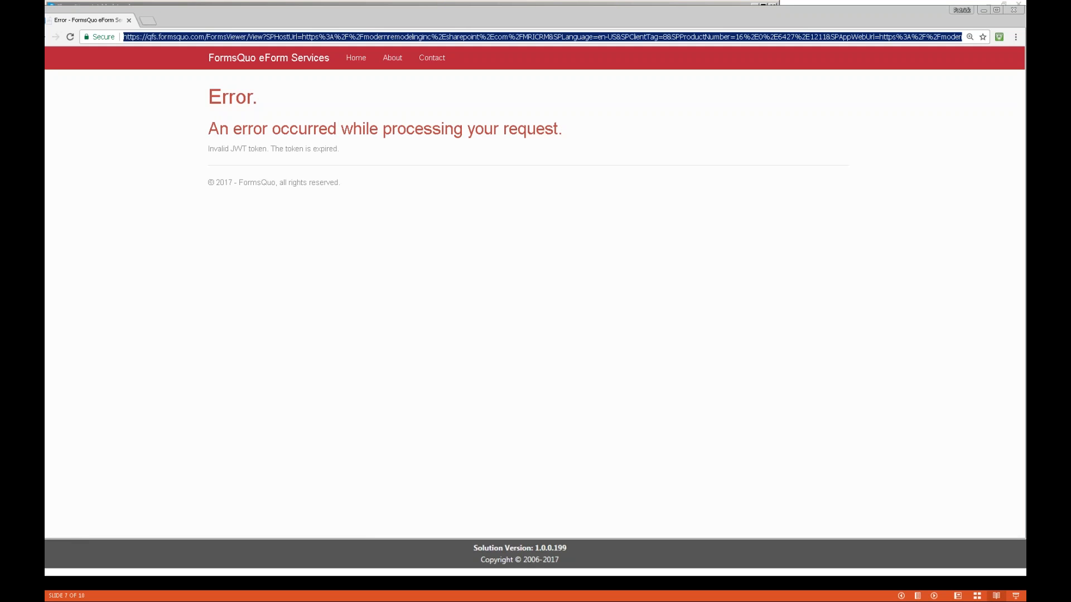
key("Return")
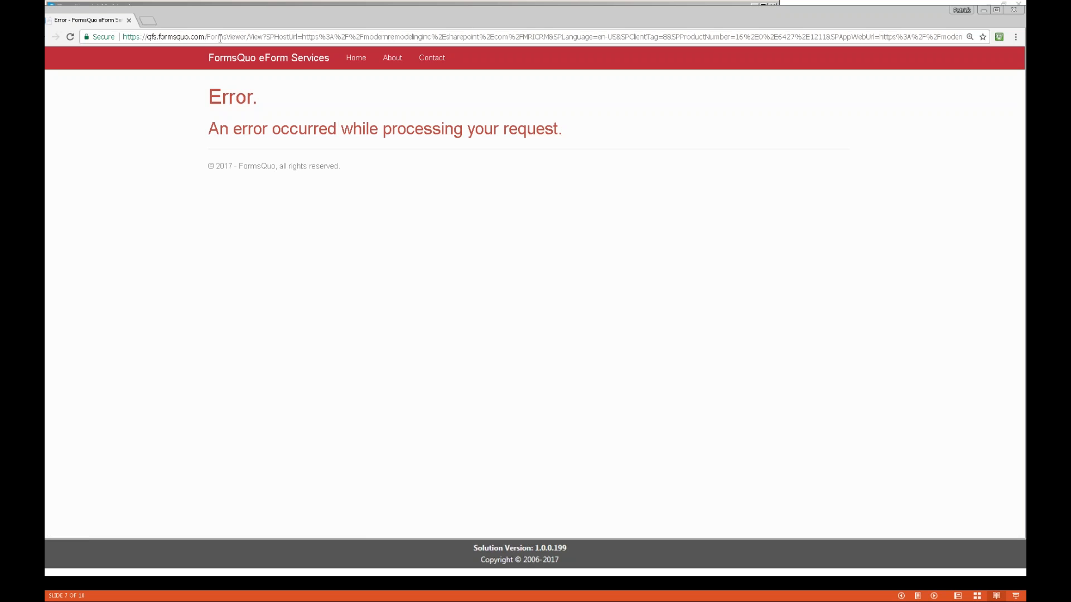
Step: Load the Production Schedule Calendar from the link copied out of the Skype conversation
left_click(710, 40)
key("ctrl+v")
key("Return")
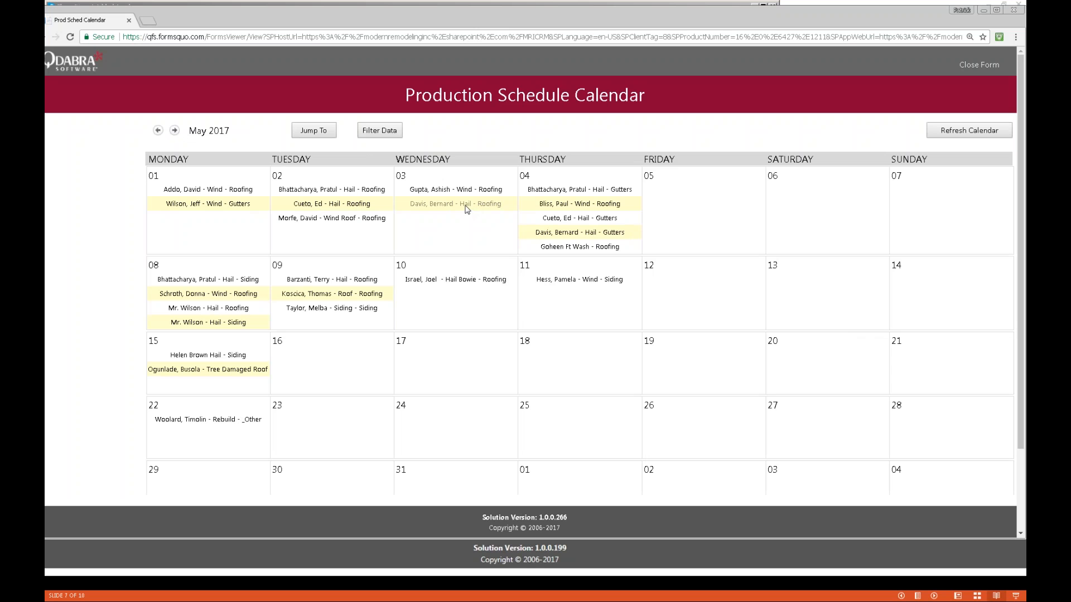
Step: View the first May 3 roofing entry and cancel it without changes, and browse the calendar for April 2017
left_click(496, 192)
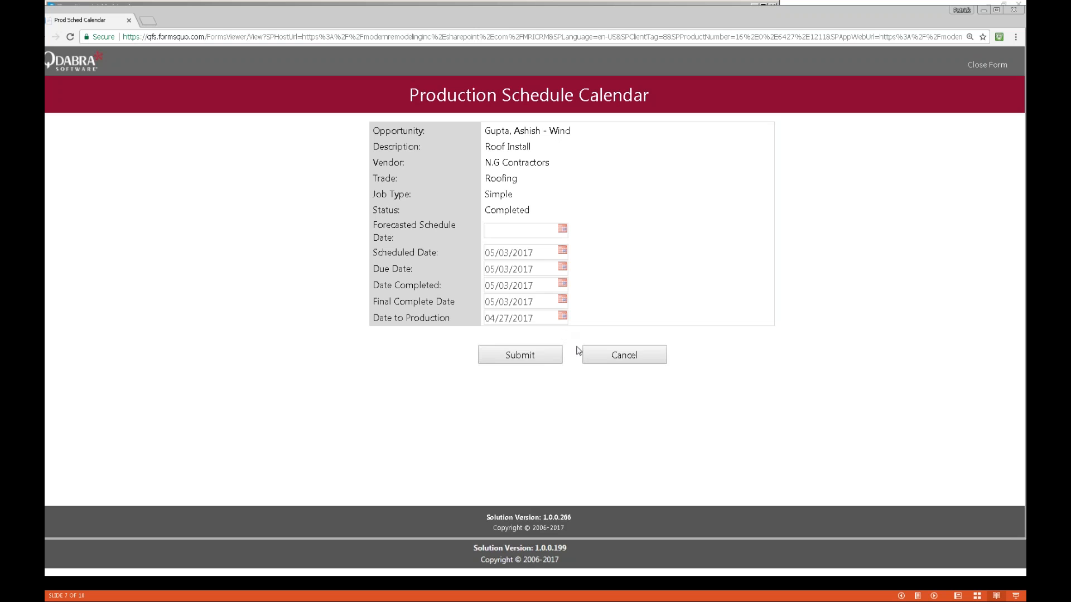
left_click(625, 361)
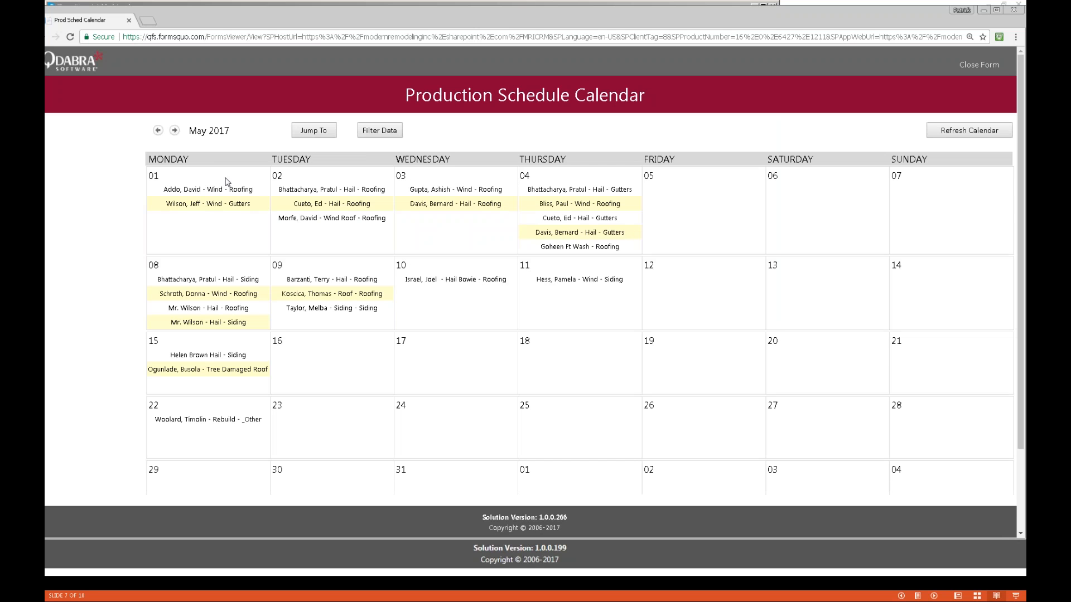
left_click(157, 130)
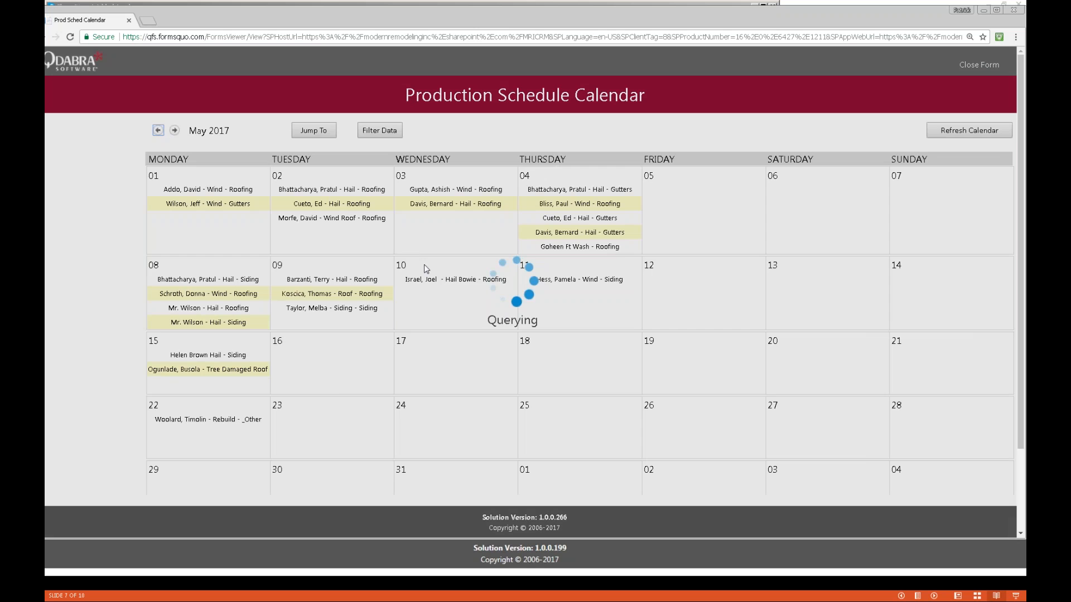
scroll(446, 270, "down", 3)
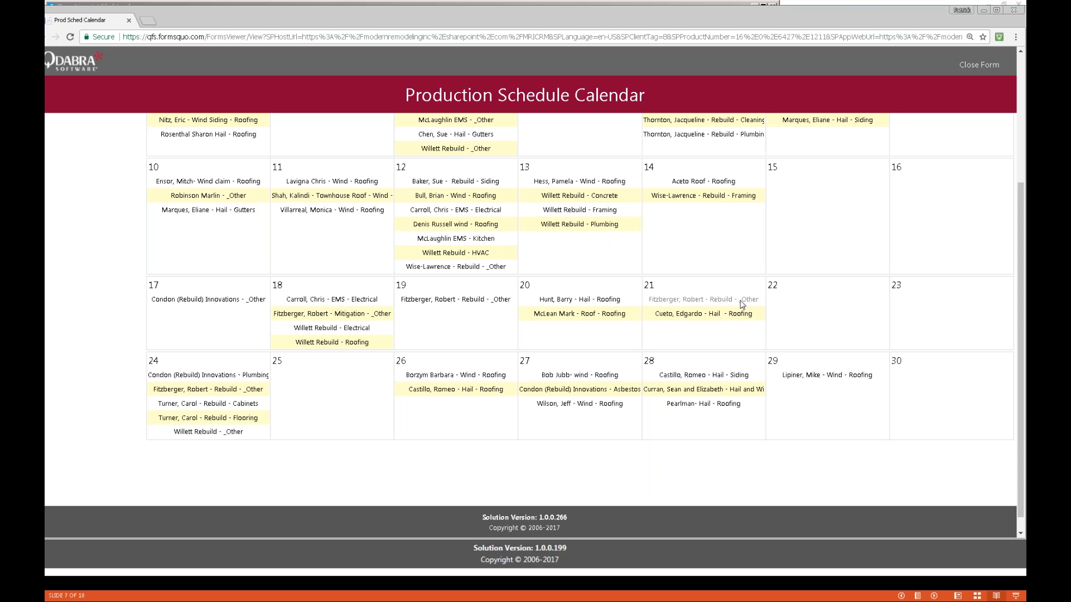
scroll(742, 304, "up", 4)
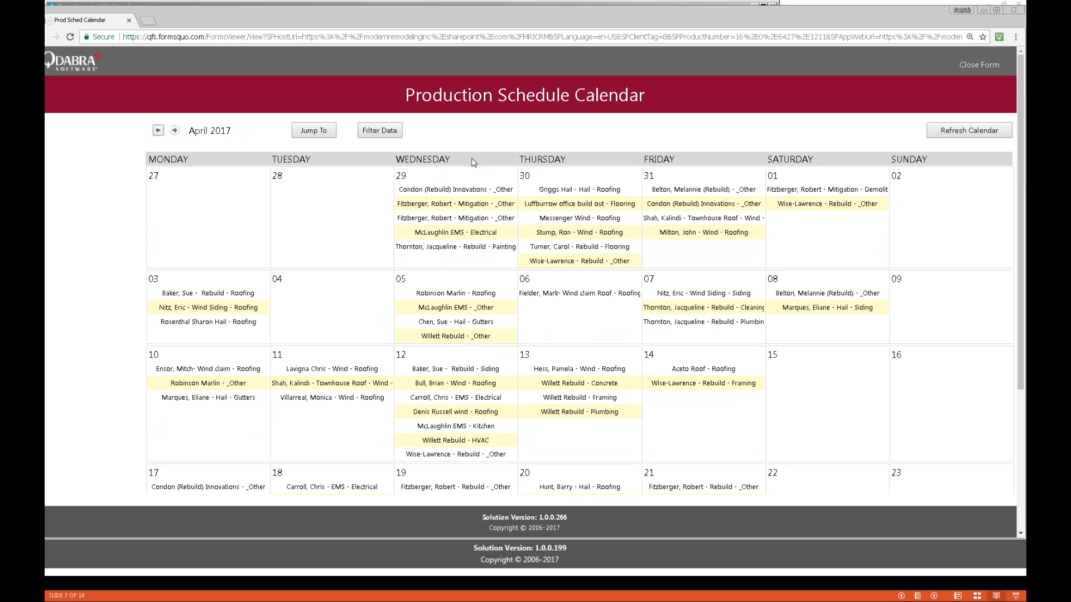
Step: Filter the April 2017 calendar by the "m bath/ basement" opportunity
left_click(390, 133)
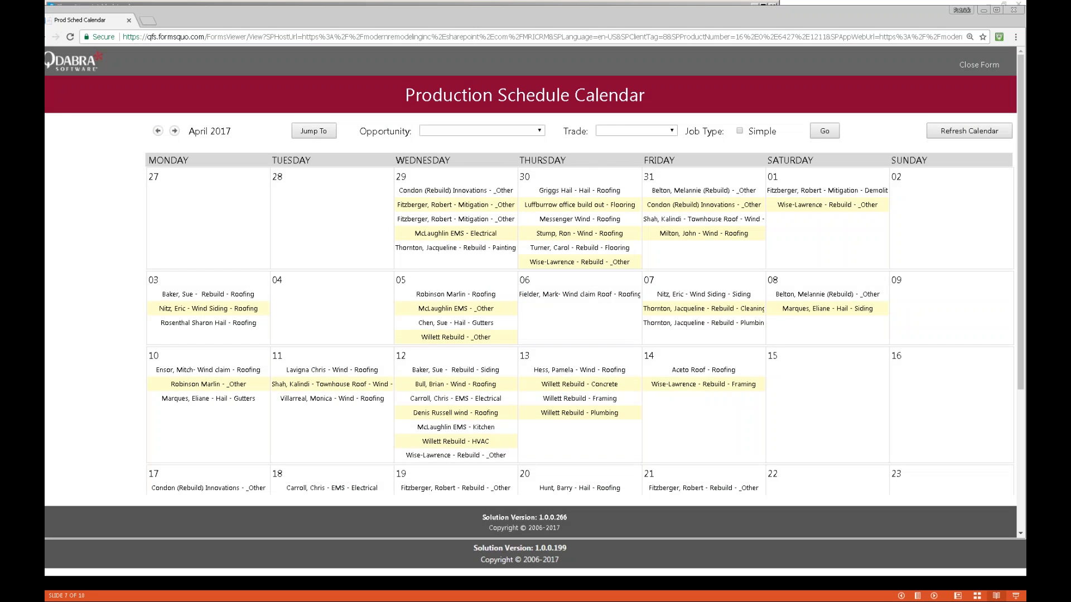
left_click(499, 131)
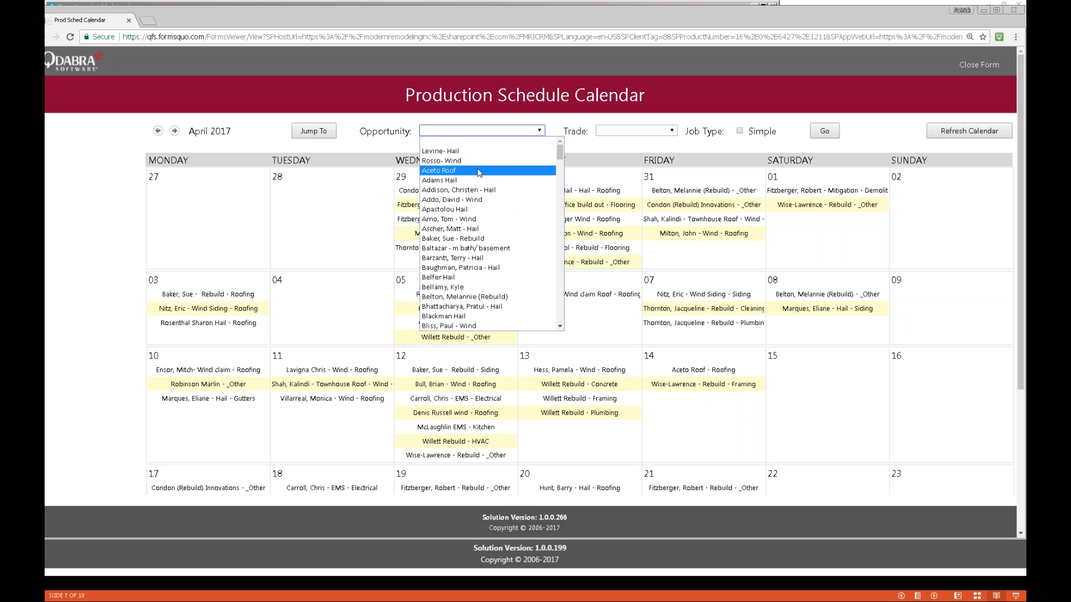
left_click(478, 180)
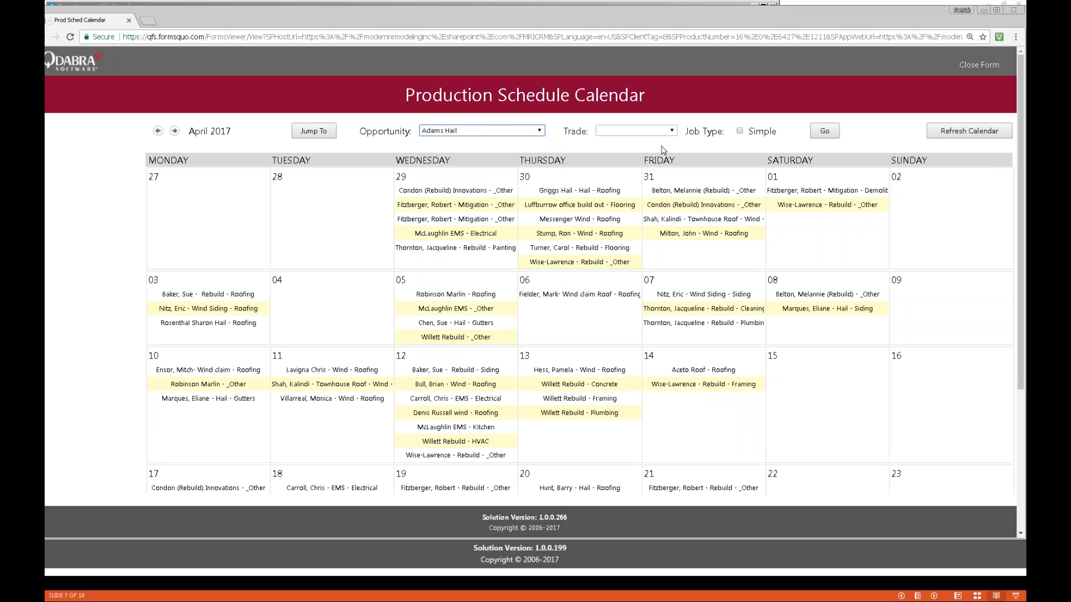
left_click(540, 132)
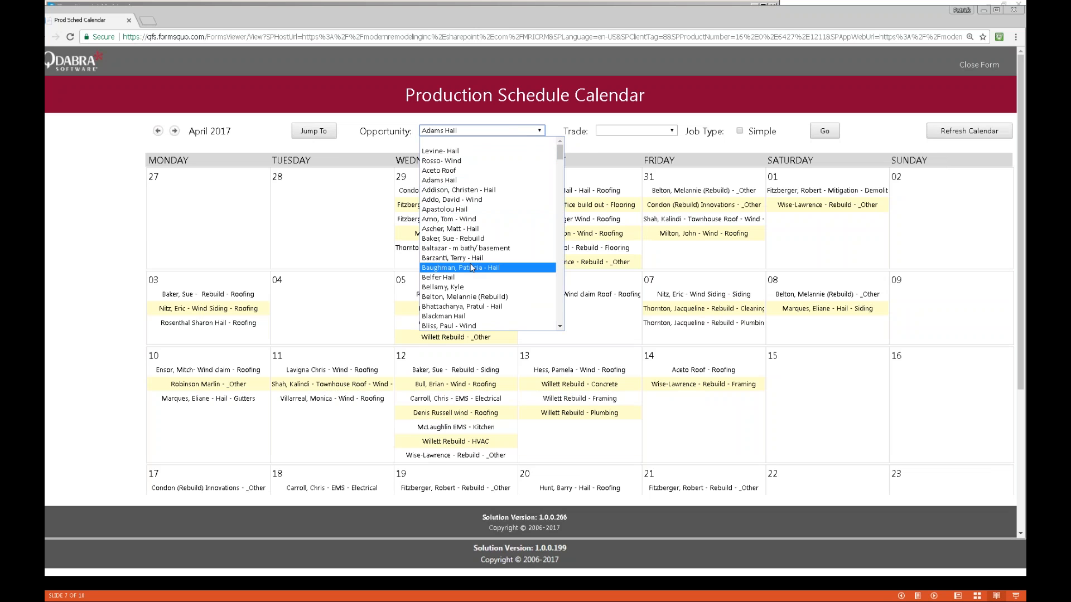
left_click(466, 248)
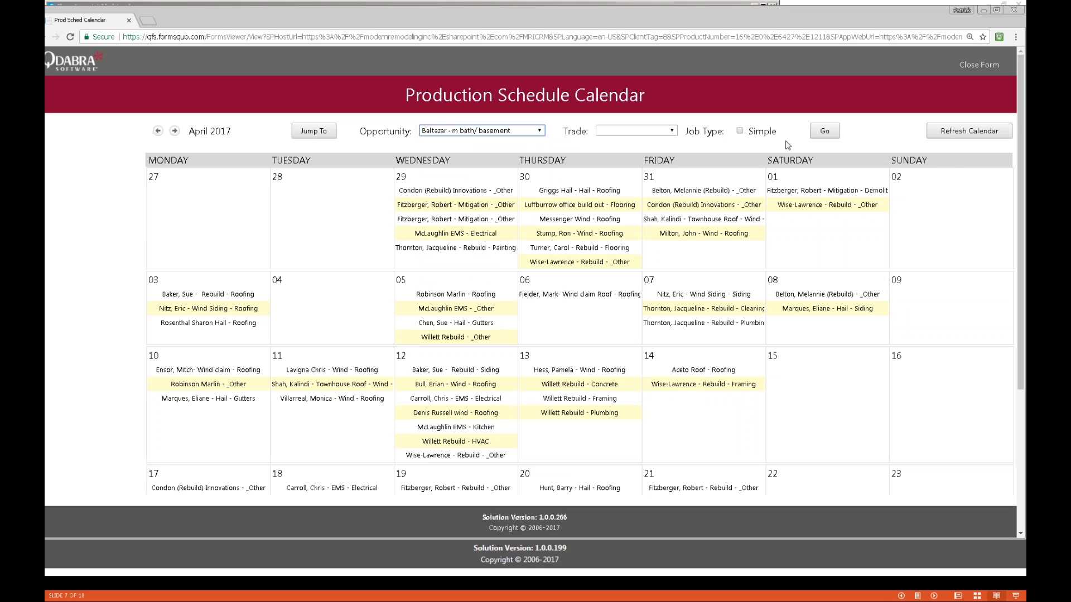
left_click(824, 133)
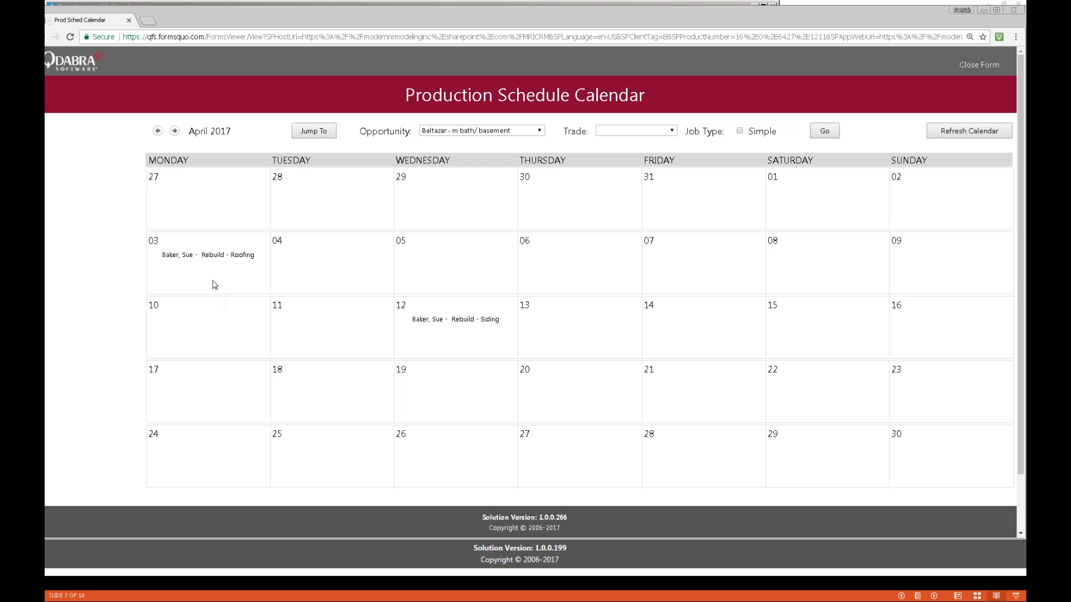
Step: Look through the opportunity filter choices without changing the selection, and close the Production Schedule Calendar form
left_click(518, 132)
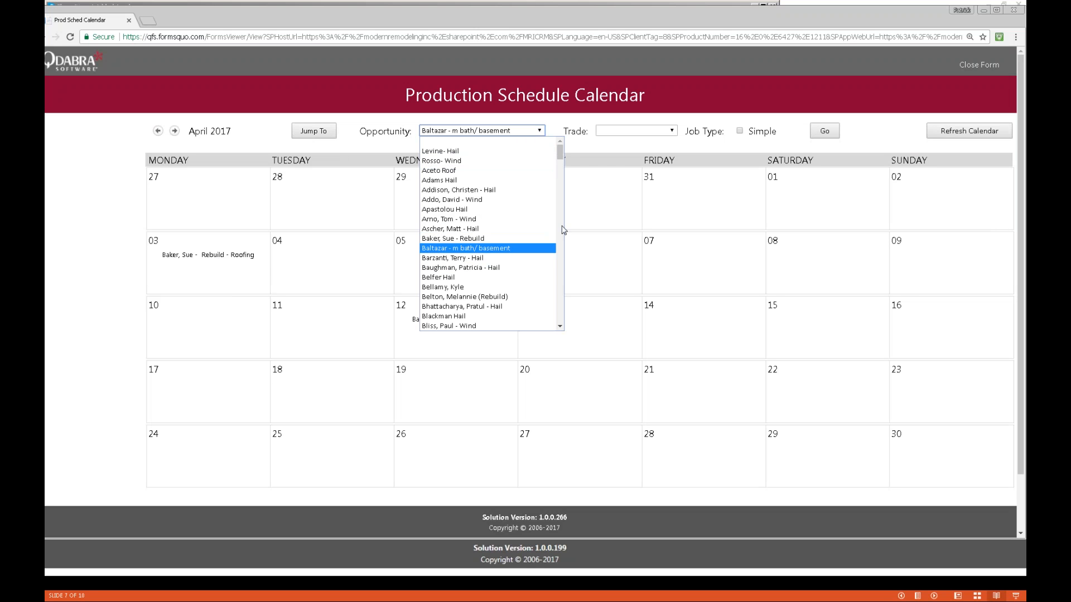
left_click(972, 65)
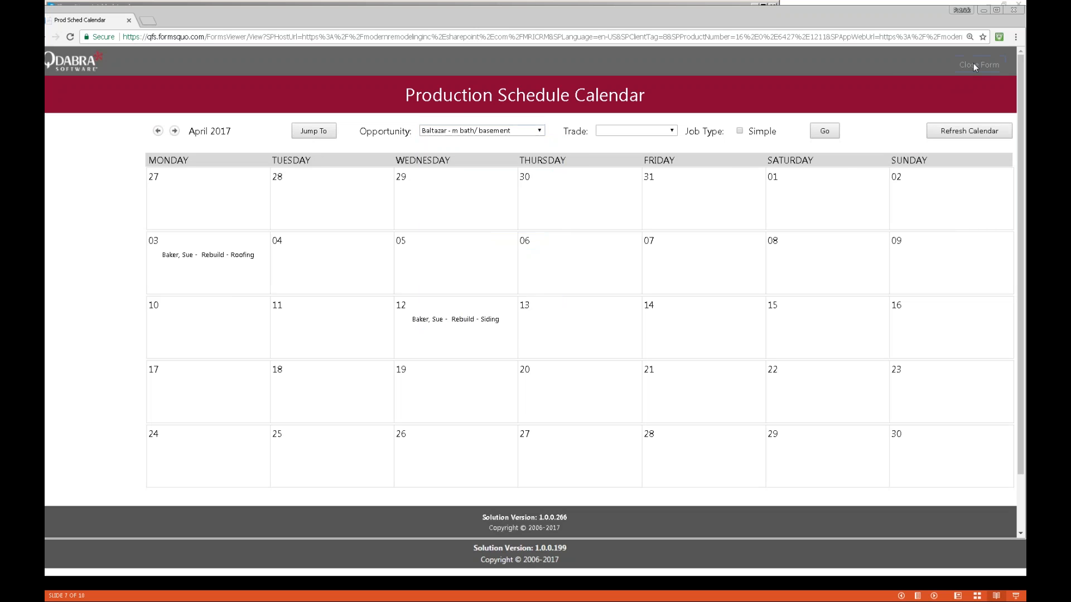
left_click(973, 63)
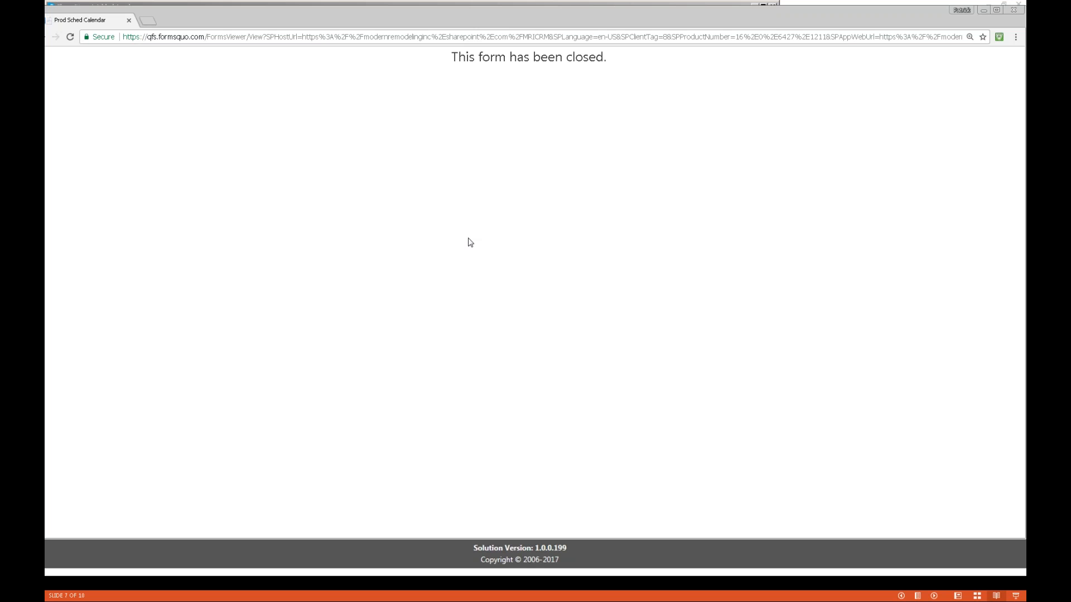
Step: Switch back to the PowerPoint slide show and advance past the calendar benefits and Q&A slides to the Thank You slide
key("alt+Tab")
key("Right")
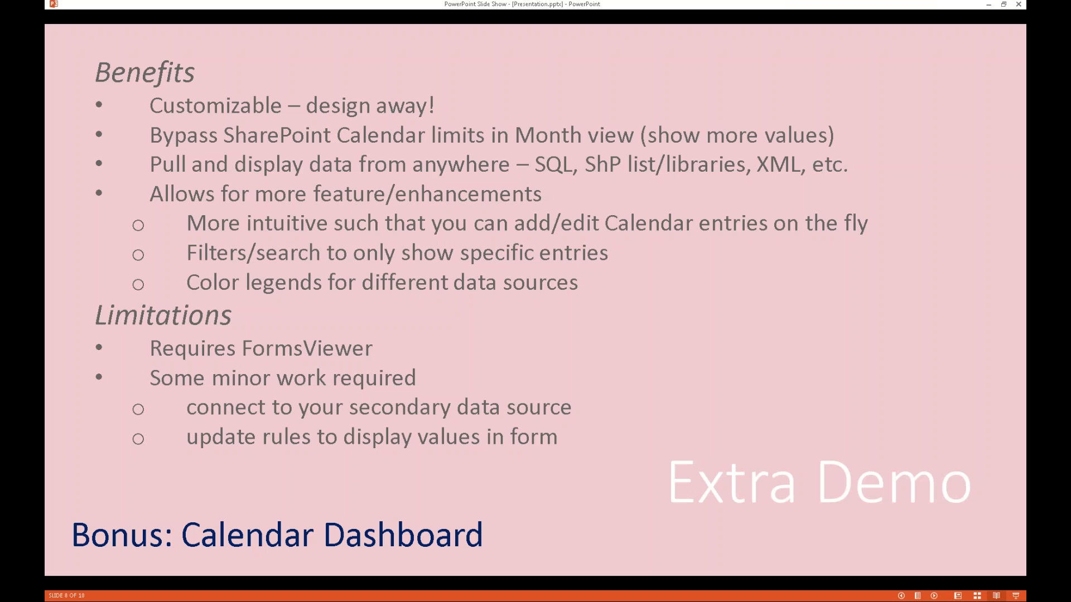
key("Right")
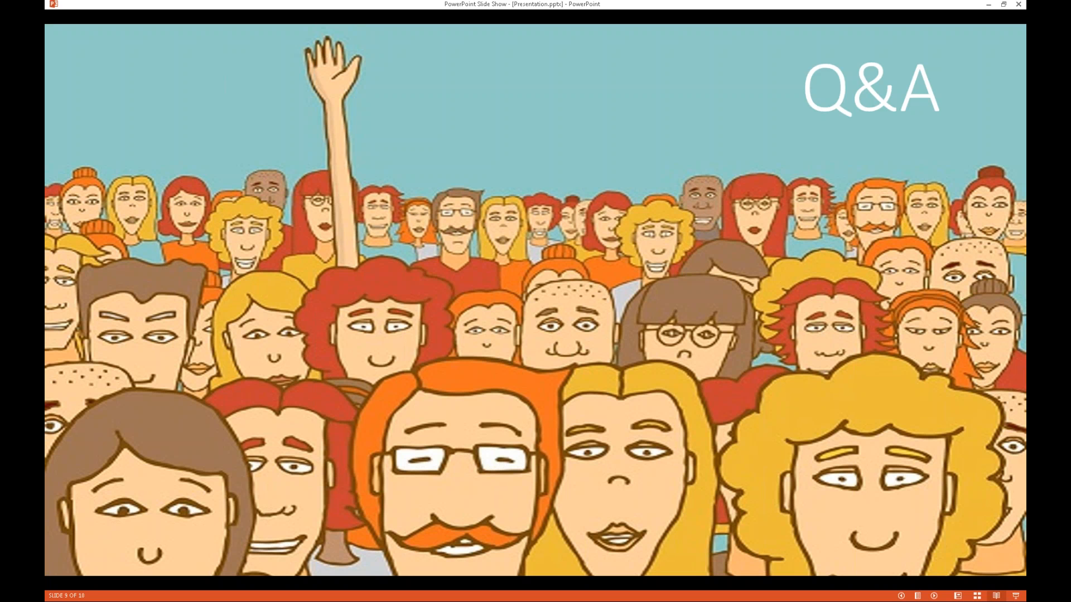
left_click(400, 236)
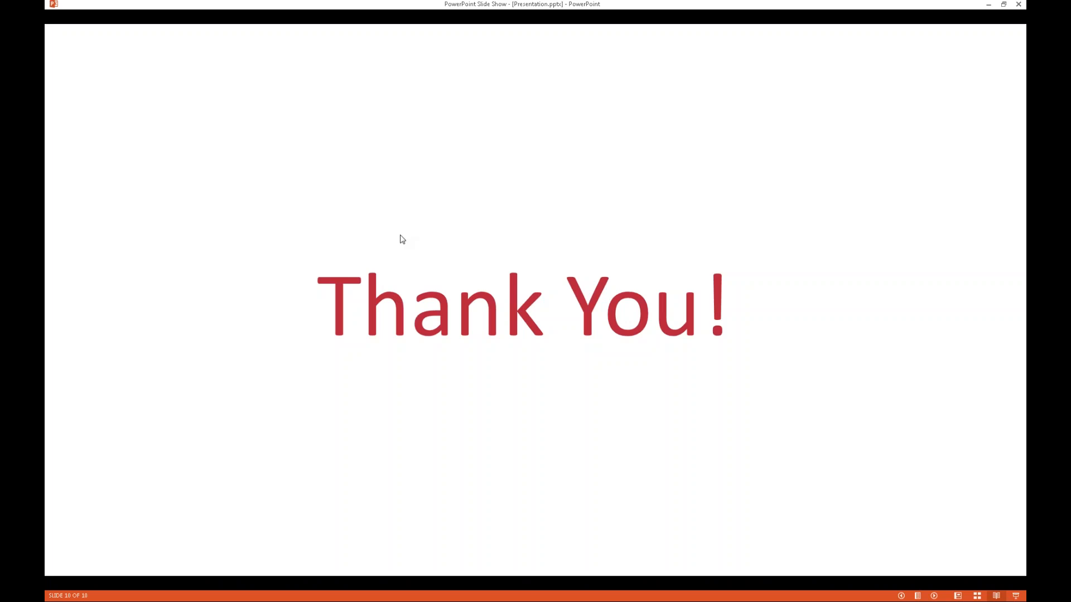